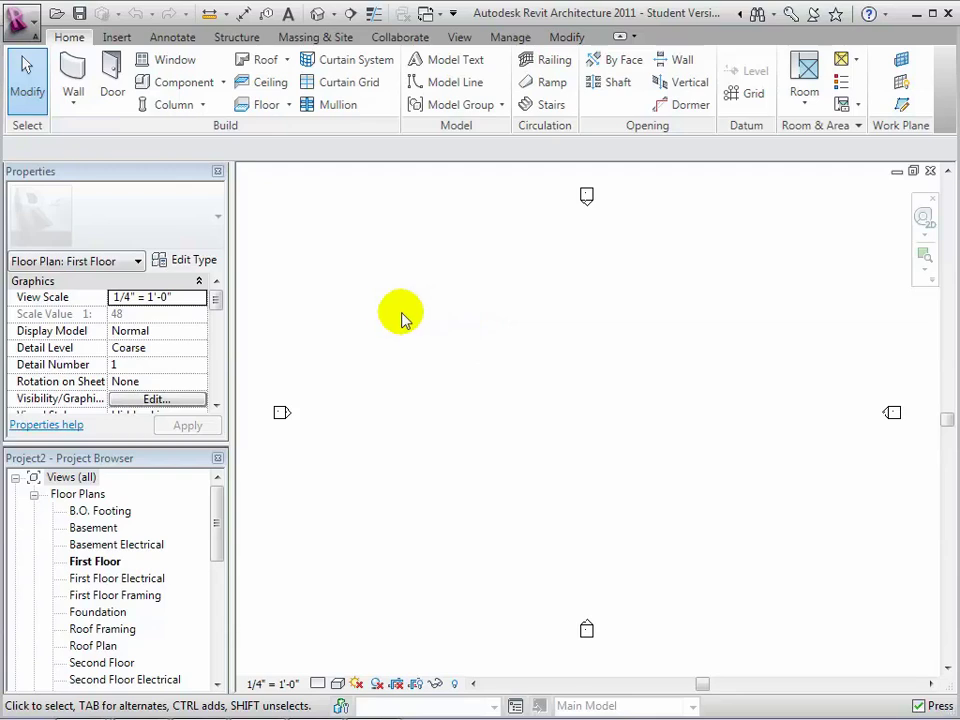
{"action": "left_click", "coordinate": [180, 88]}
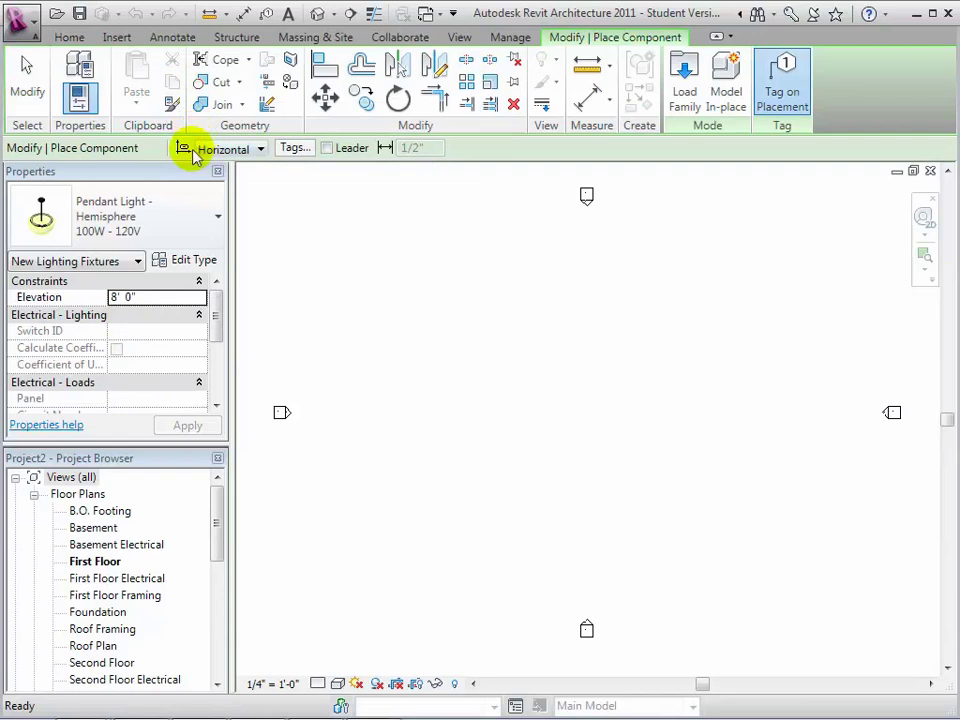
{"action": "left_click", "coordinate": [210, 214]}
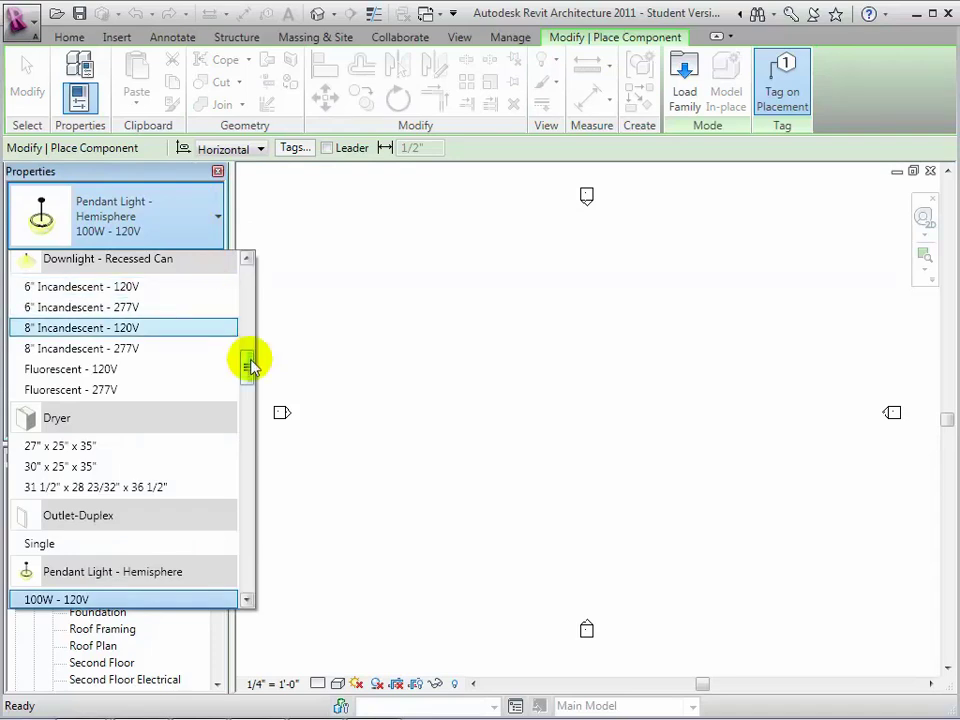
{"action": "left_click", "coordinate": [296, 294]}
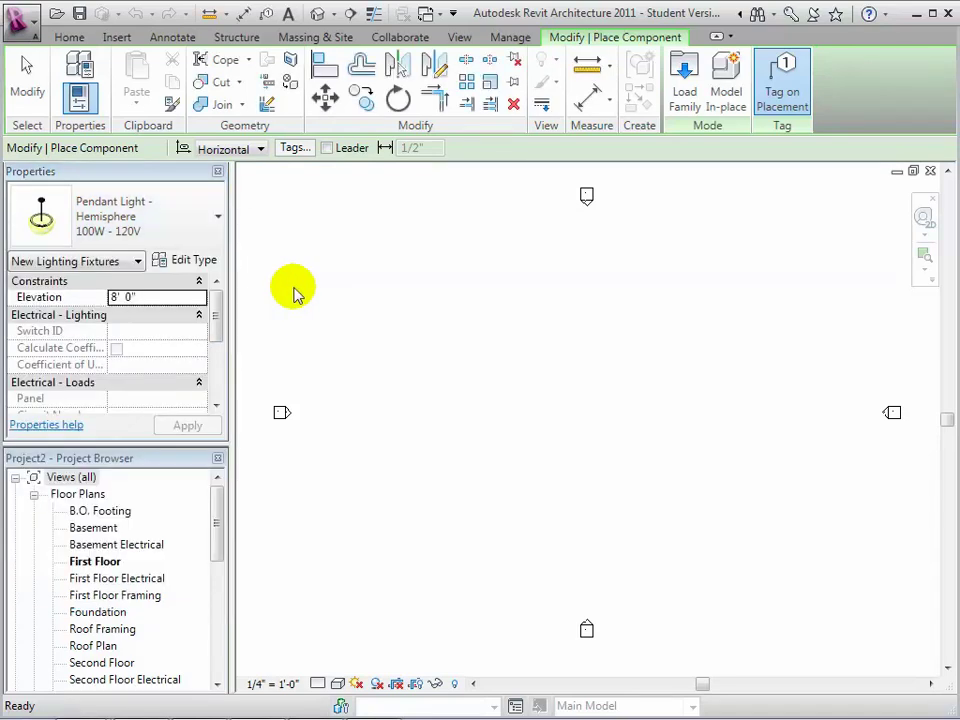
Step: Create a new family from the Furniture template in the Imperial Templates folder
{"action": "left_click", "coordinate": [30, 22]}
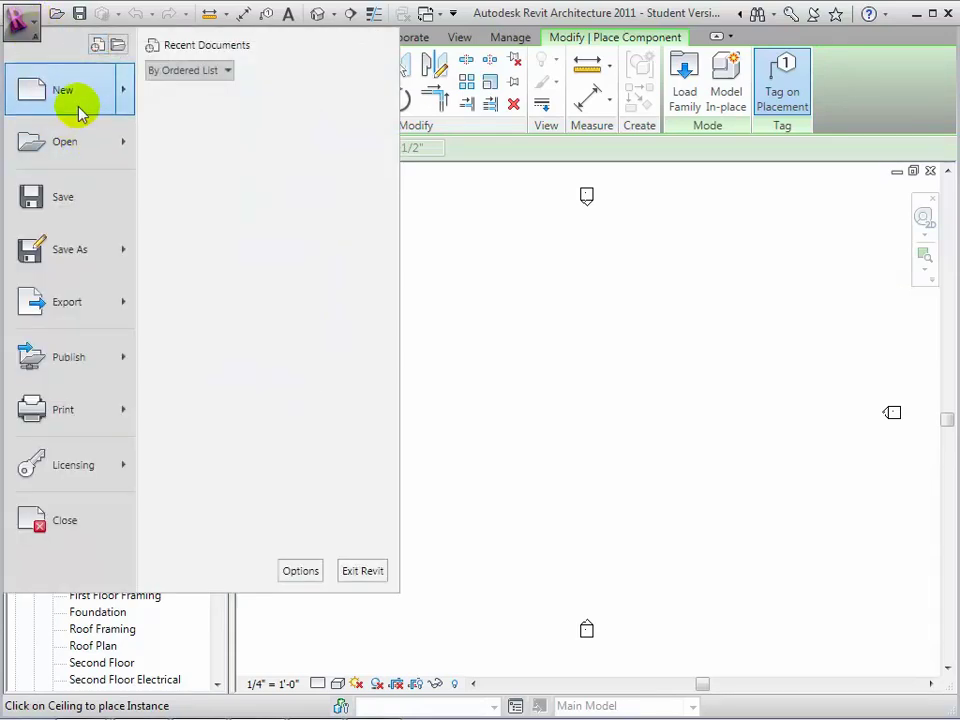
{"action": "mouse_move", "coordinate": [79, 111]}
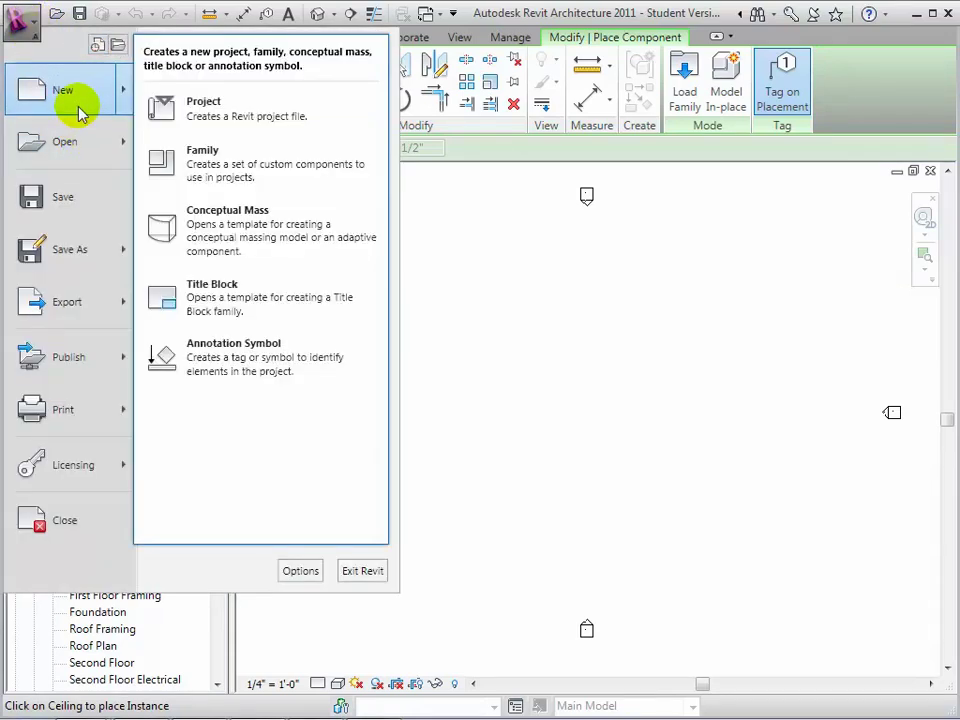
{"action": "left_click", "coordinate": [230, 158]}
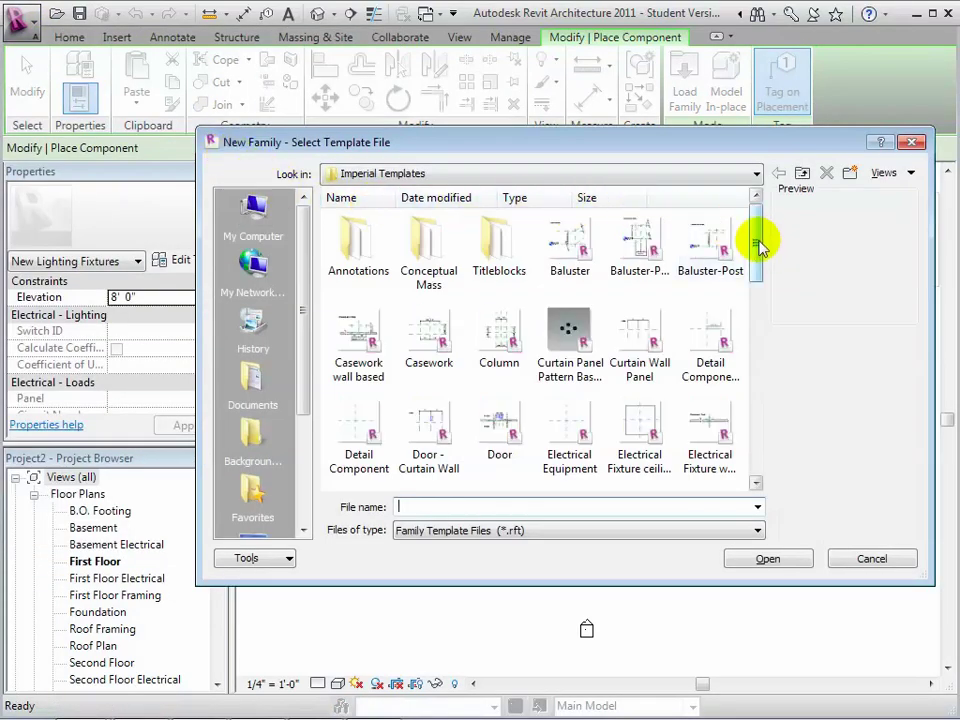
{"action": "left_click_drag", "start_coordinate": [758, 246], "coordinate": [745, 312]}
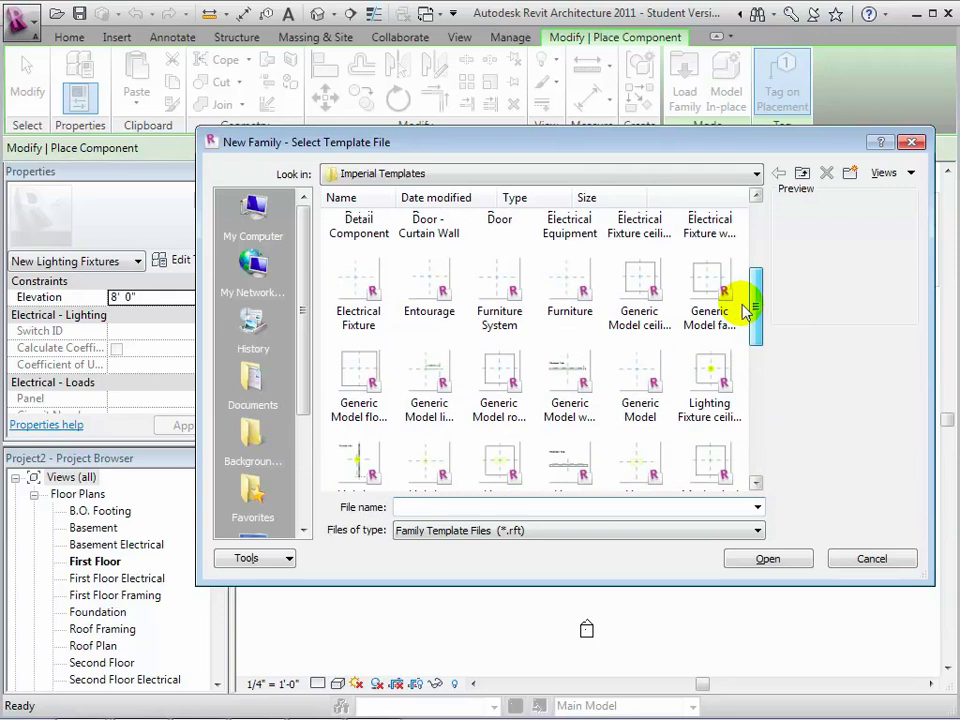
{"action": "left_click_drag", "start_coordinate": [745, 312], "coordinate": [745, 302]}
{"action": "left_click", "coordinate": [570, 298]}
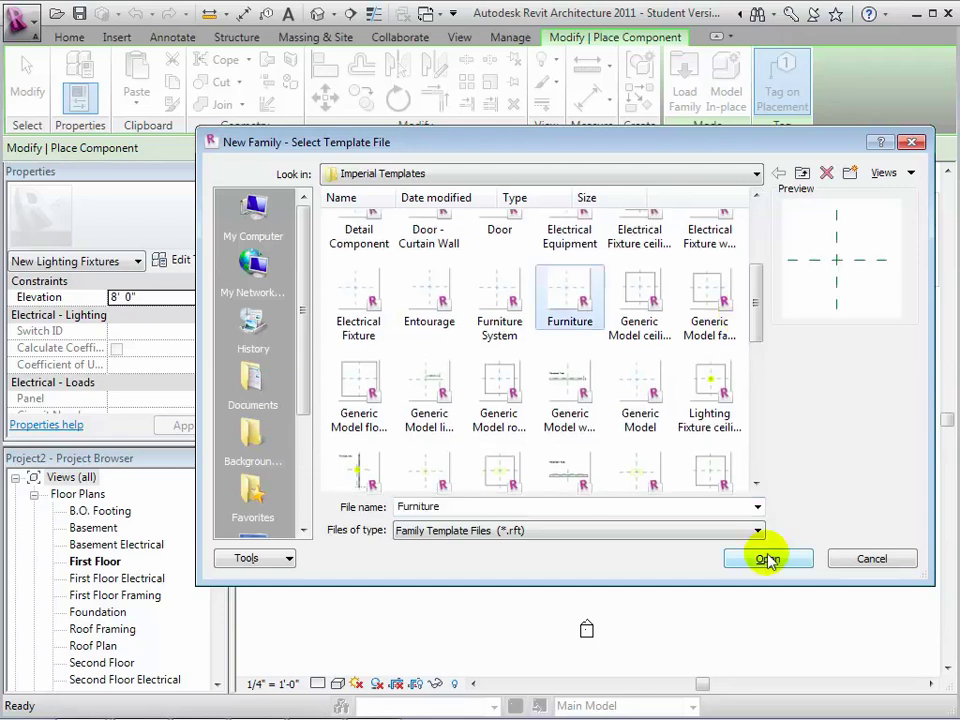
{"action": "left_click_drag", "start_coordinate": [742, 300], "coordinate": [742, 303]}
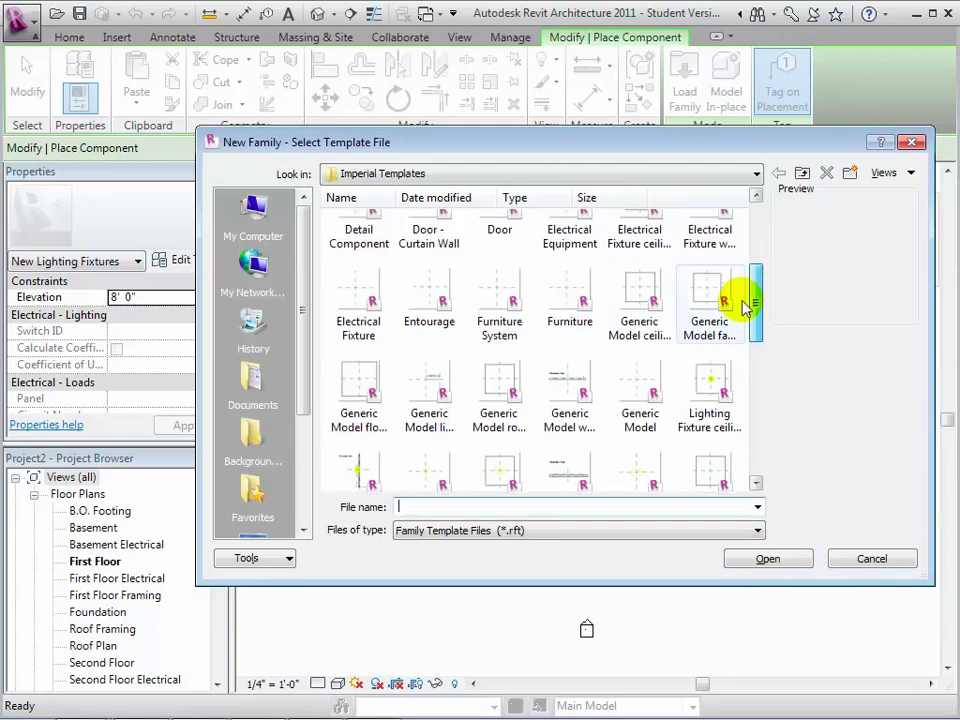
{"action": "left_click", "coordinate": [566, 292]}
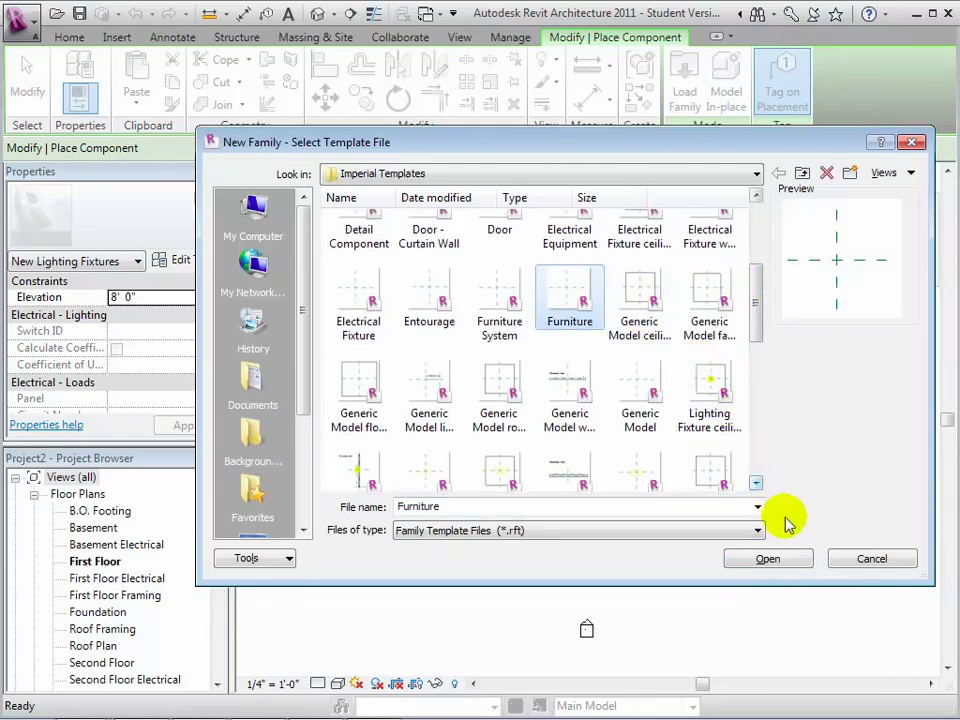
{"action": "left_click", "coordinate": [767, 560]}
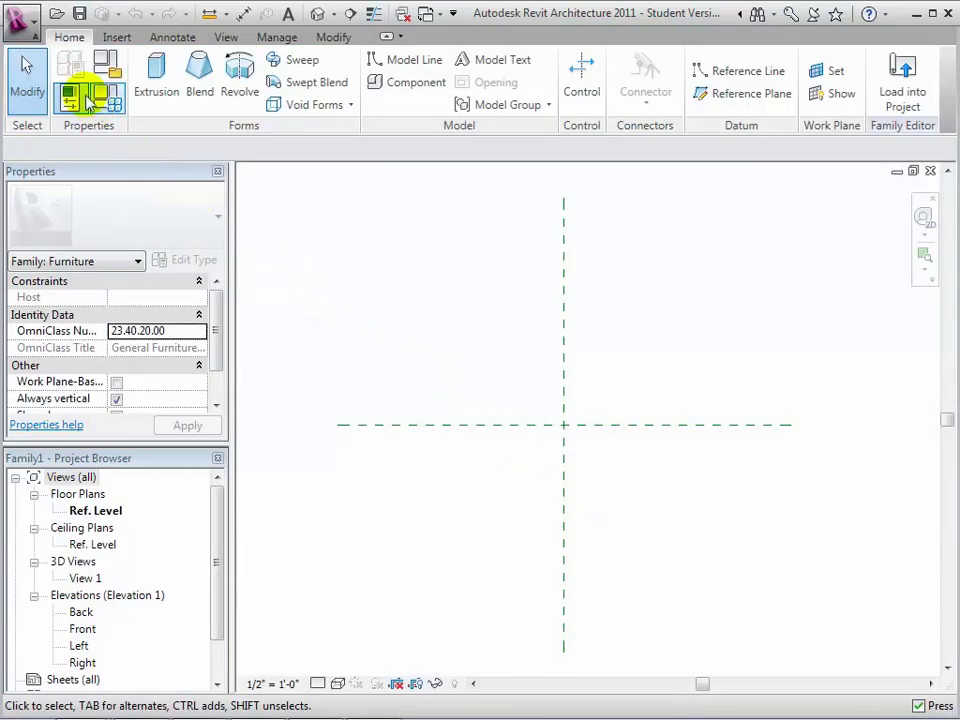
Step: Save the new furniture family as "console table" in the Imperial Templates folder
{"action": "left_click", "coordinate": [18, 20]}
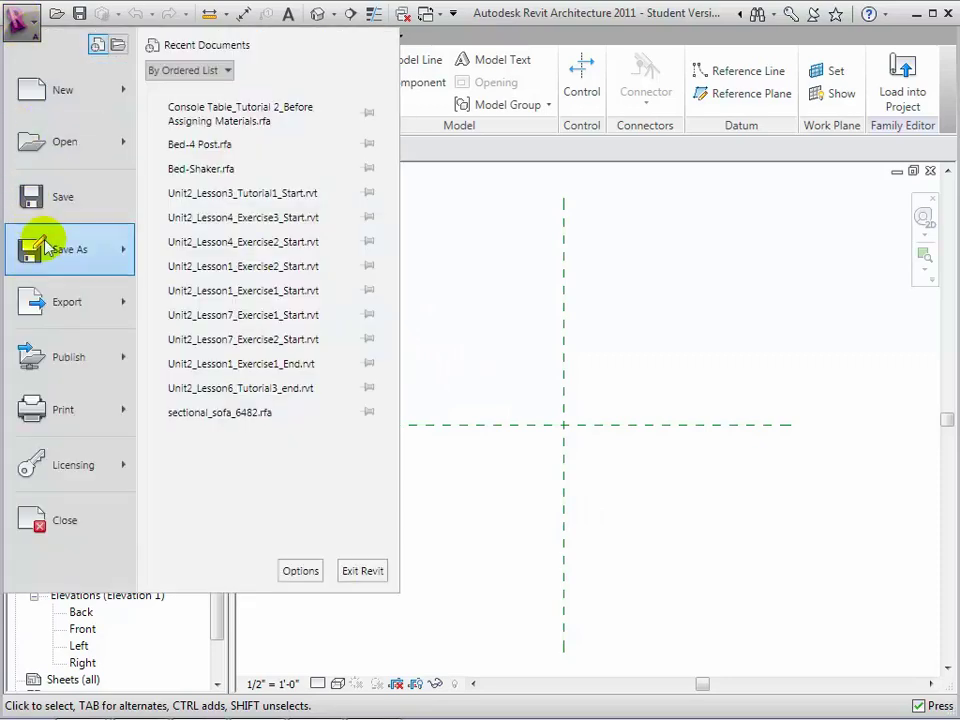
{"action": "mouse_move", "coordinate": [45, 248]}
{"action": "left_click", "coordinate": [221, 167]}
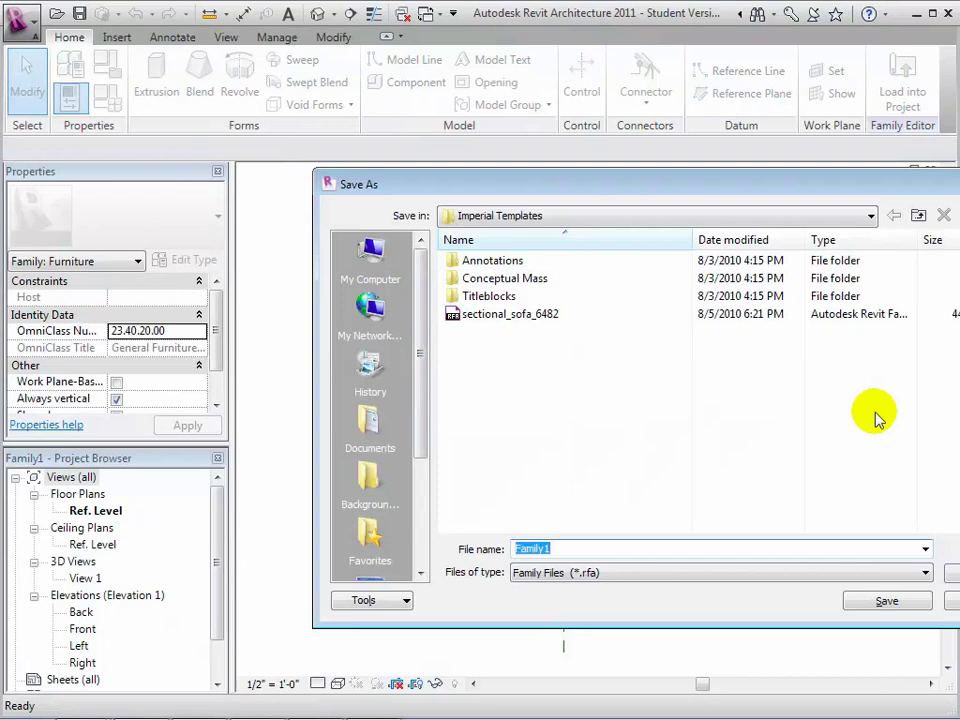
{"action": "type", "text": "console table"}
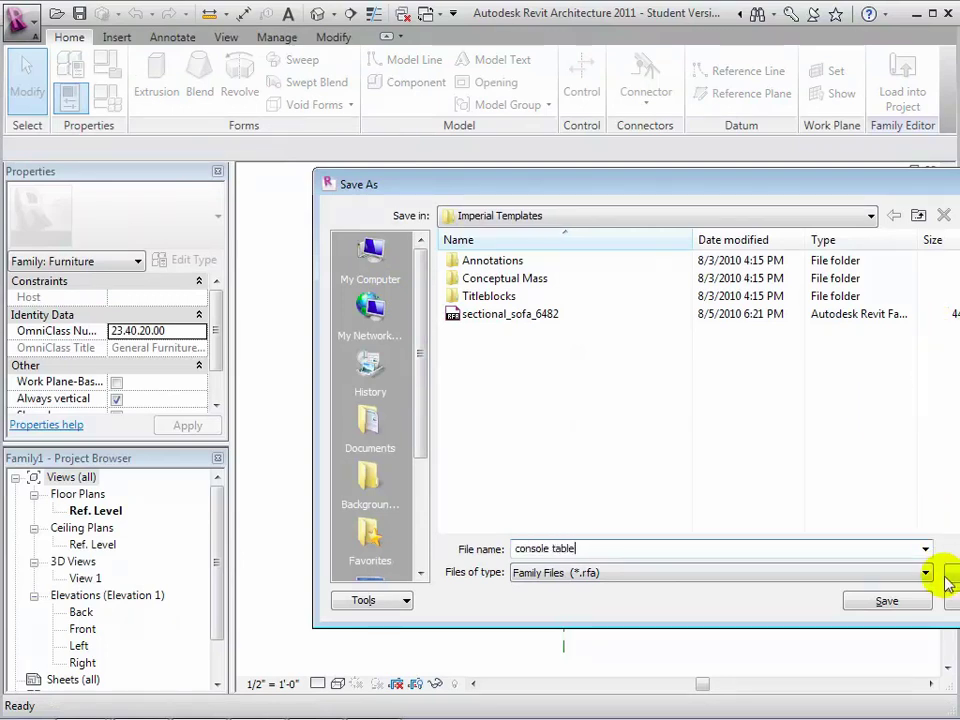
{"action": "left_click", "coordinate": [912, 603]}
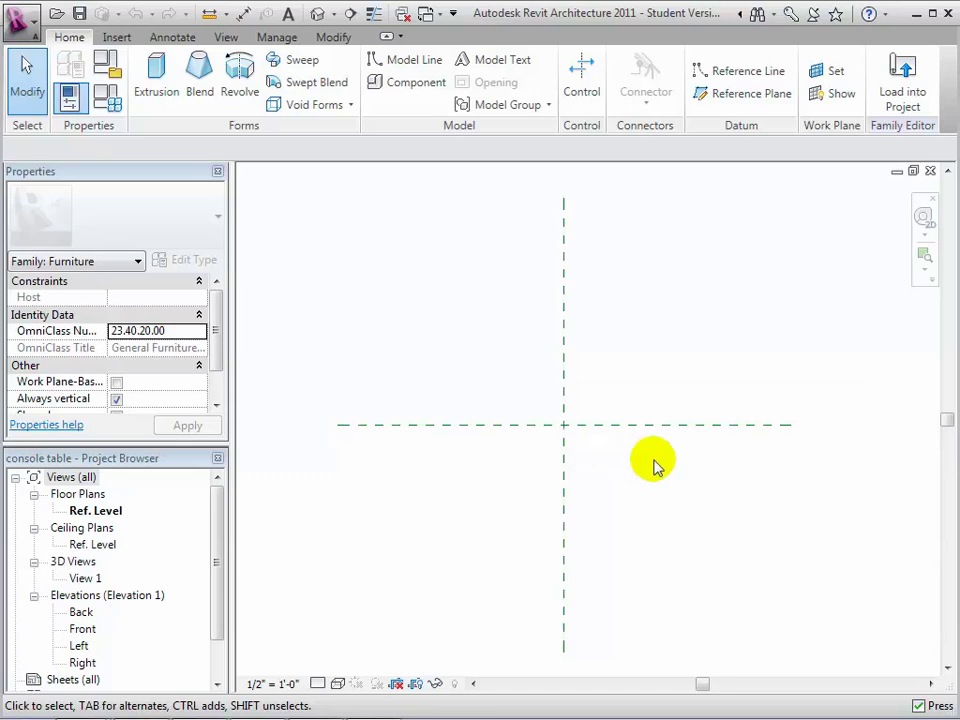
Step: Draw two horizontal reference planes, one about 1'-2" below and one about 1'-2" above the horizontal center plane
{"action": "left_click", "coordinate": [758, 94]}
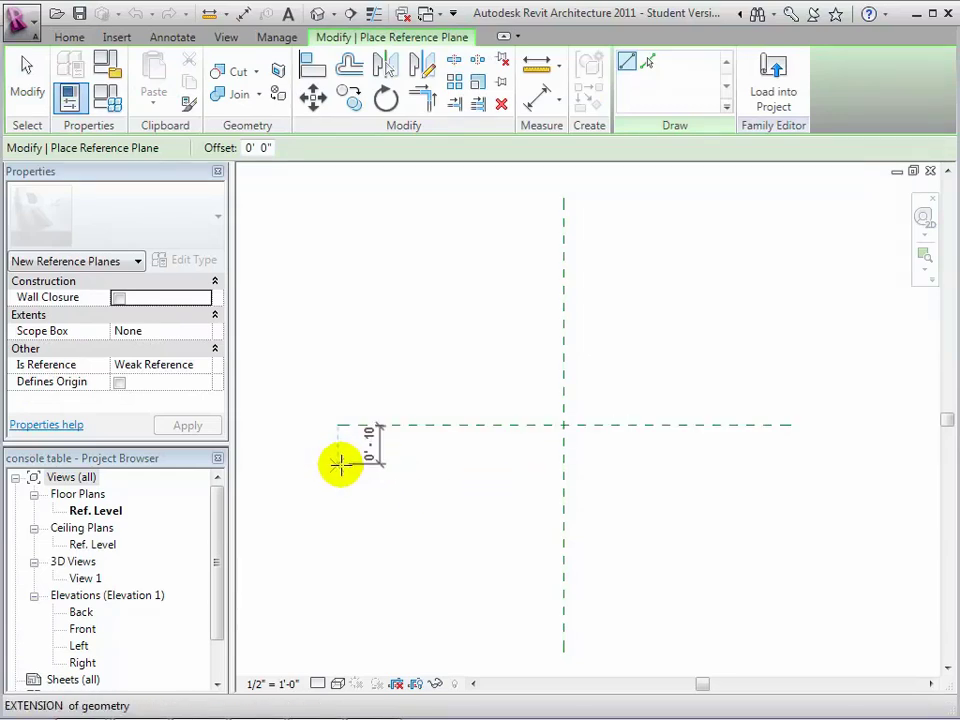
{"action": "left_click", "coordinate": [340, 476]}
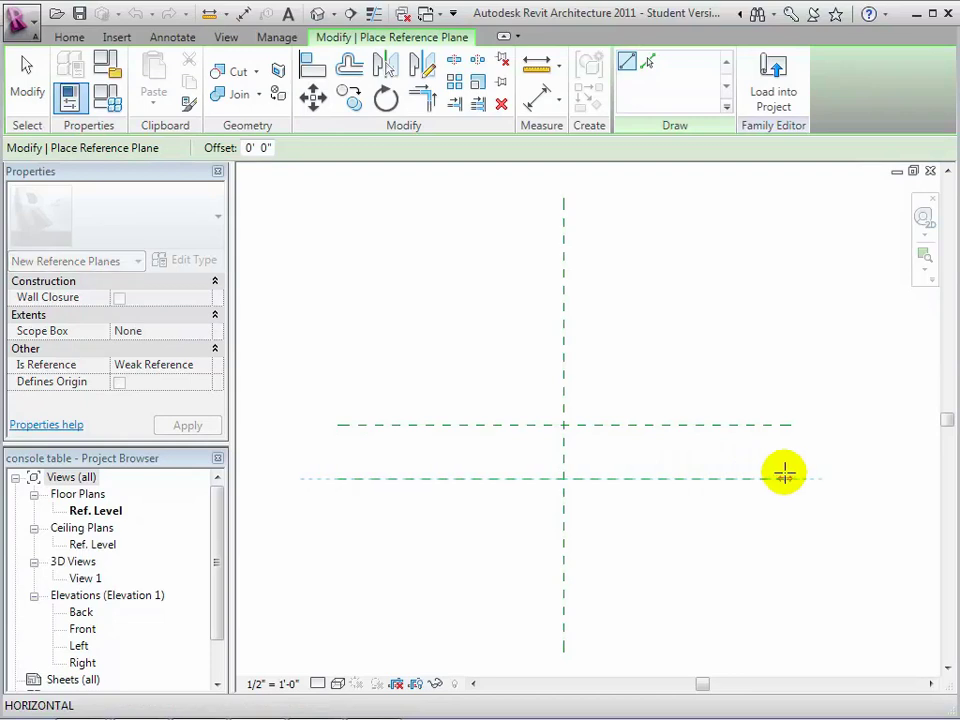
{"action": "left_click", "coordinate": [788, 476]}
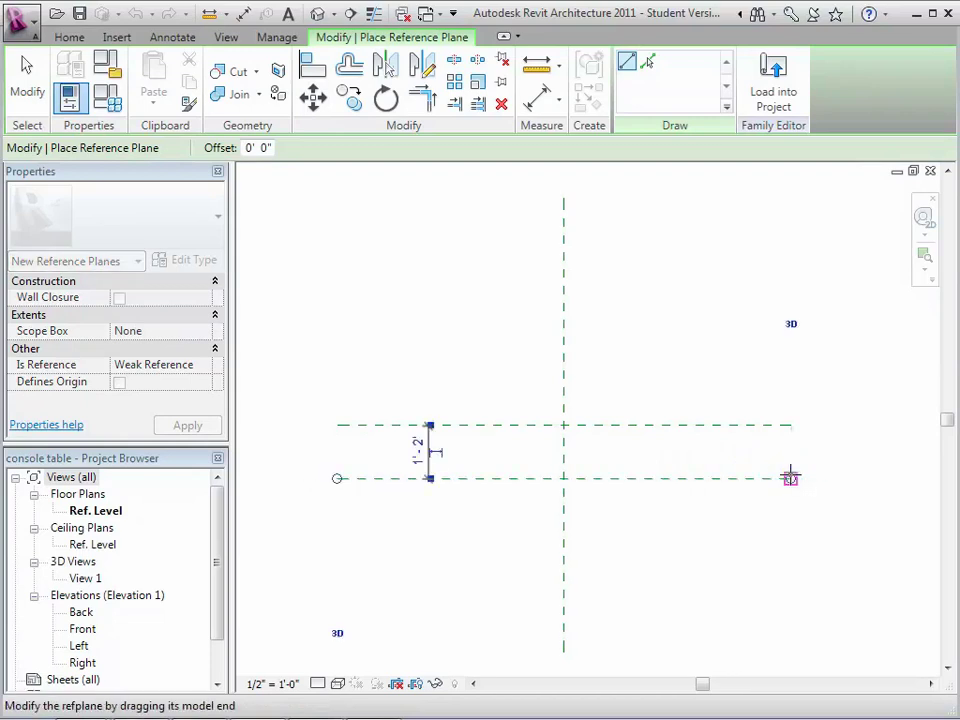
{"action": "left_click", "coordinate": [336, 372]}
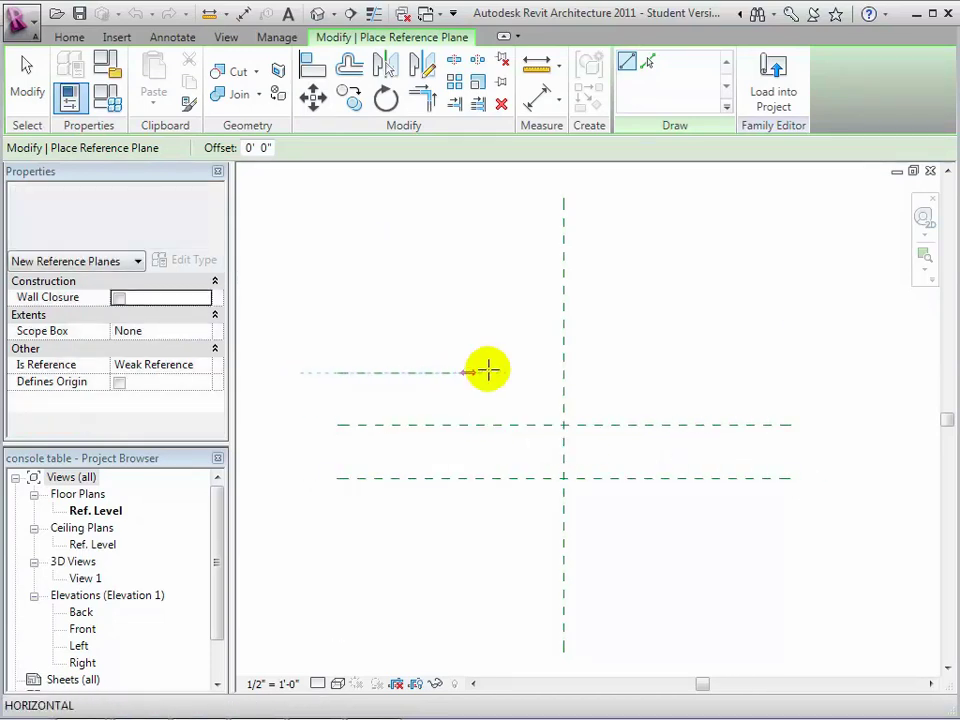
{"action": "left_click", "coordinate": [790, 373]}
{"action": "left_click", "coordinate": [715, 320]}
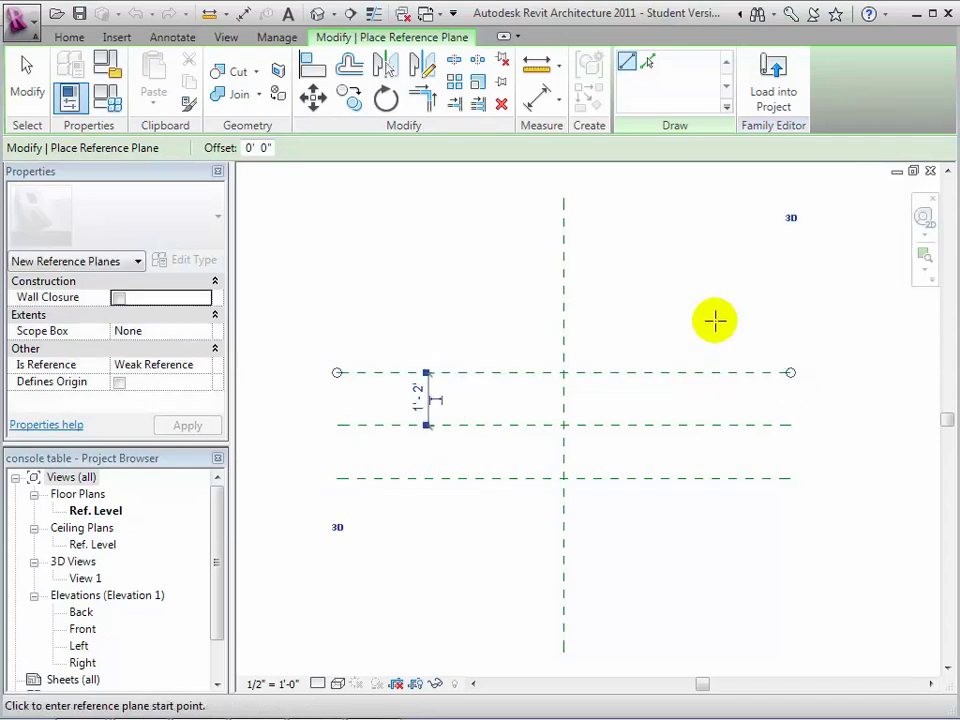
Step: Draw two vertical reference planes, about 1'-4" to the left and about 1'-9" to the right of the vertical center plane
{"action": "left_click", "coordinate": [502, 195]}
{"action": "left_click_drag", "start_coordinate": [505, 560], "coordinate": [505, 652]}
{"action": "left_click", "coordinate": [505, 652]}
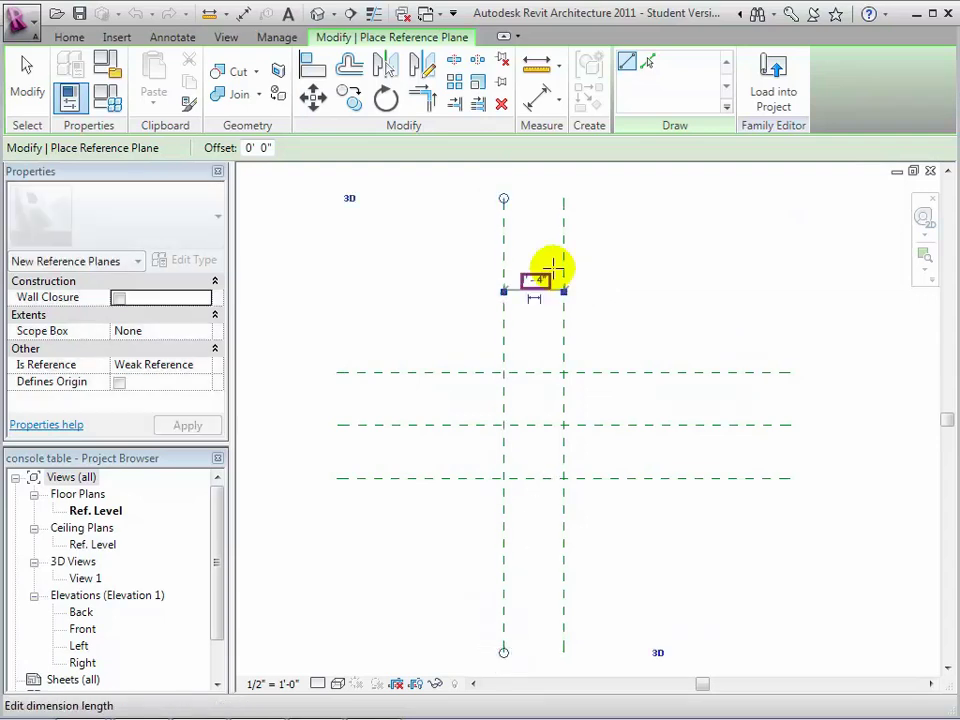
{"action": "left_click", "coordinate": [642, 197]}
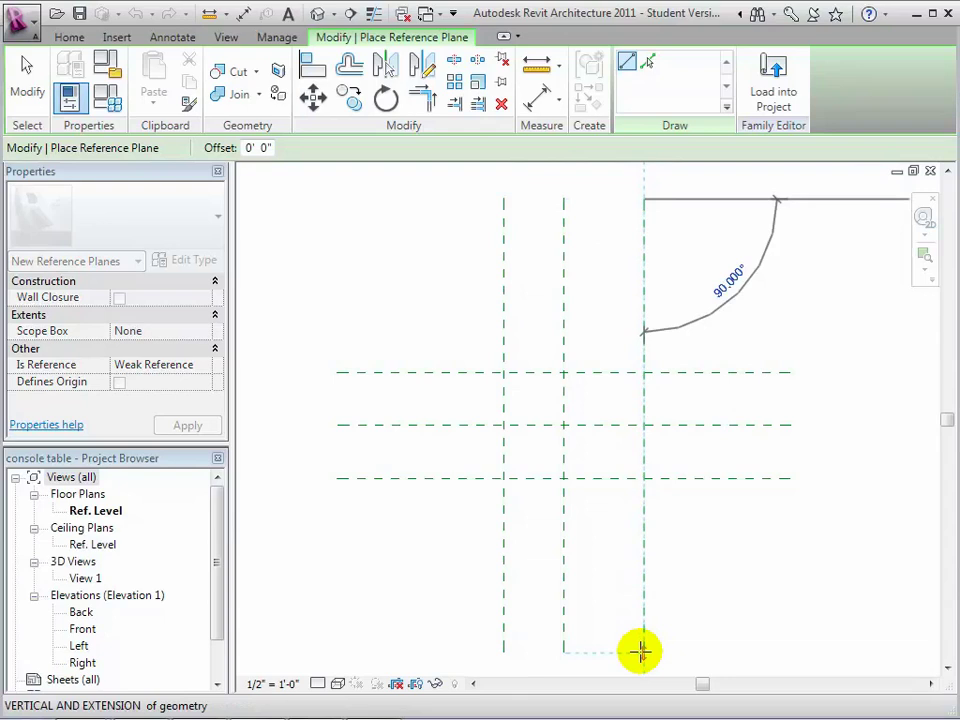
{"action": "left_click", "coordinate": [642, 650]}
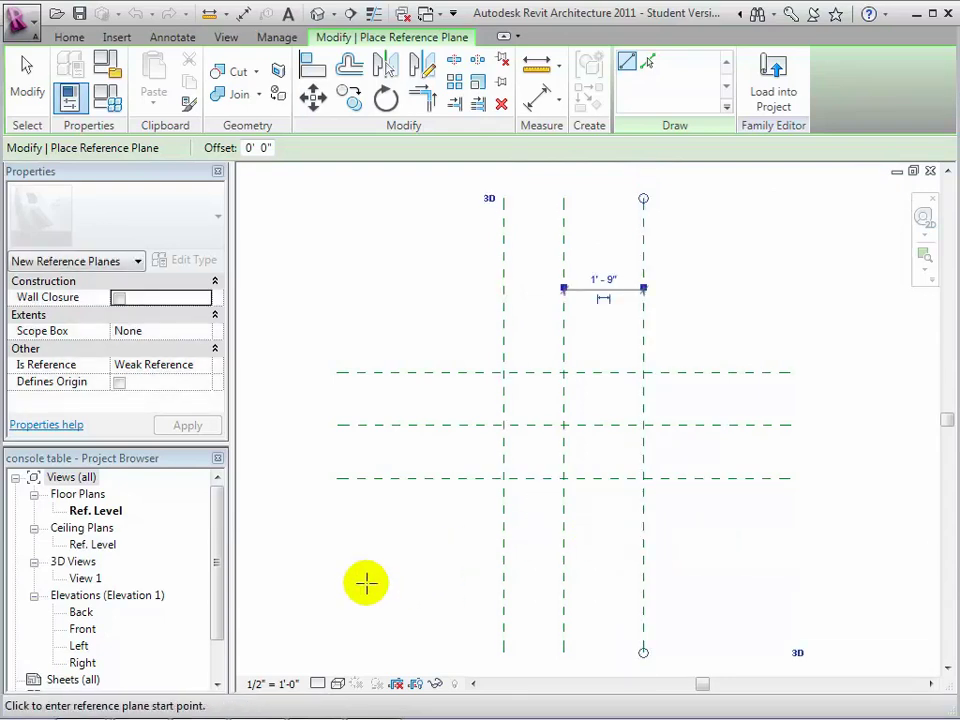
Step: In the Front elevation, draw a horizontal reference plane about 5'-10" above the Ref. Level across the vertical planes
{"action": "double_click", "coordinate": [84, 628]}
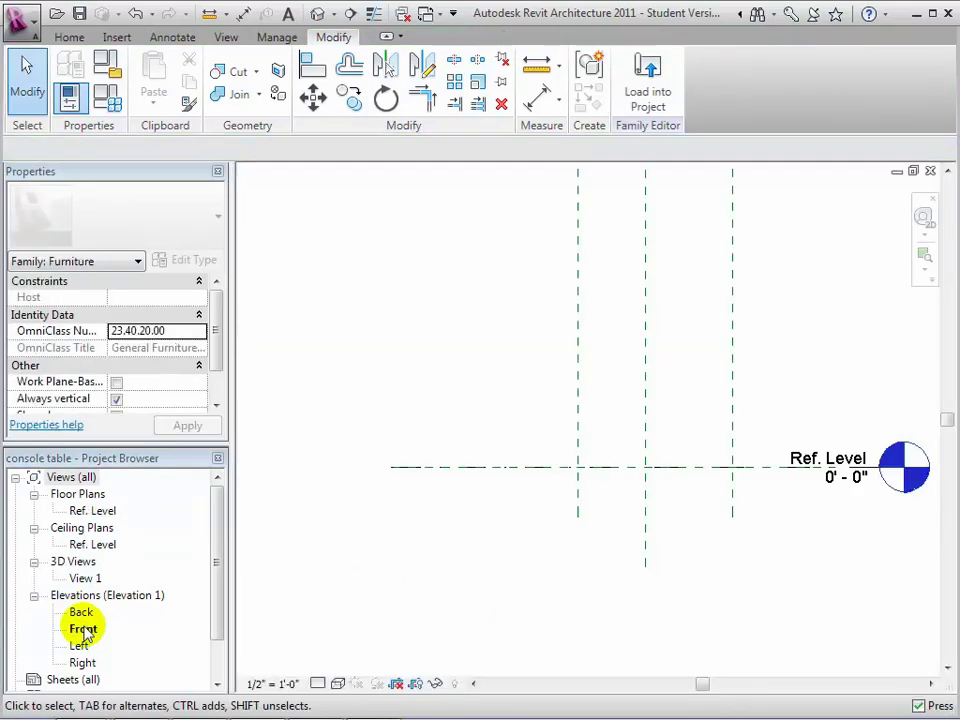
{"action": "scroll", "coordinate": [405, 335], "scroll_direction": "down", "scroll_amount": 1}
{"action": "middle_click_drag", "start_coordinate": [438, 305], "coordinate": [386, 414]}
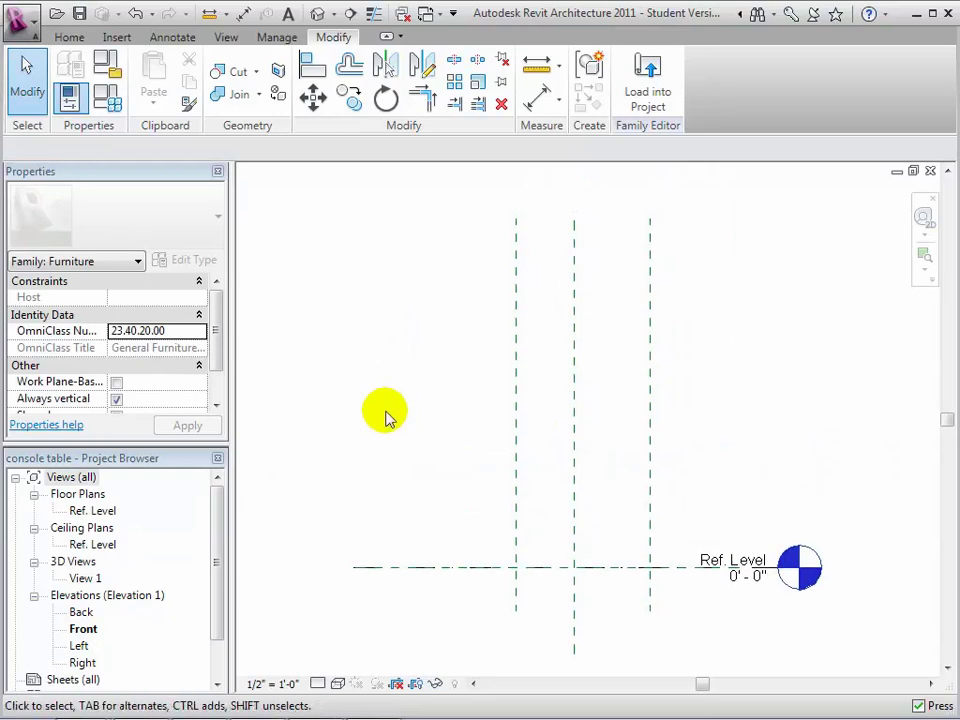
{"action": "left_click", "coordinate": [68, 40]}
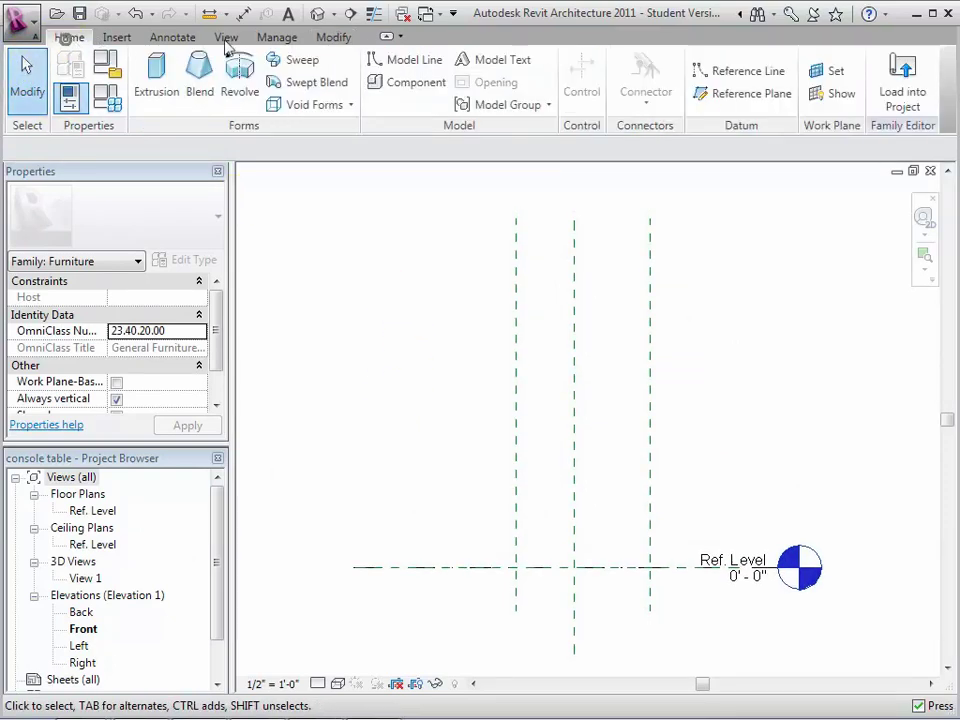
{"action": "left_click", "coordinate": [741, 98]}
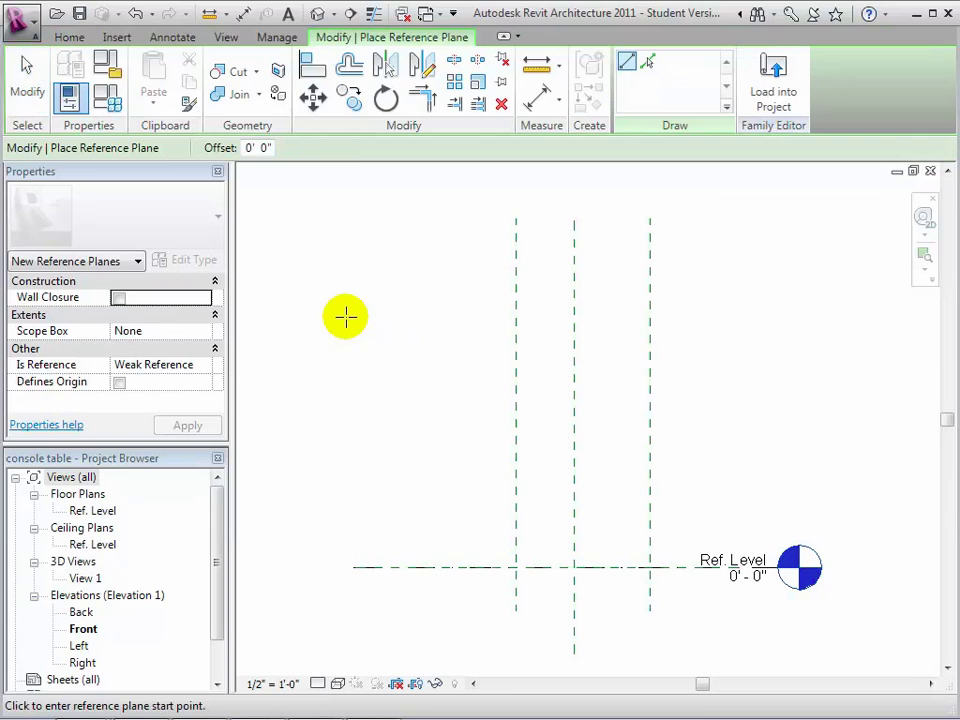
{"action": "left_click", "coordinate": [362, 315]}
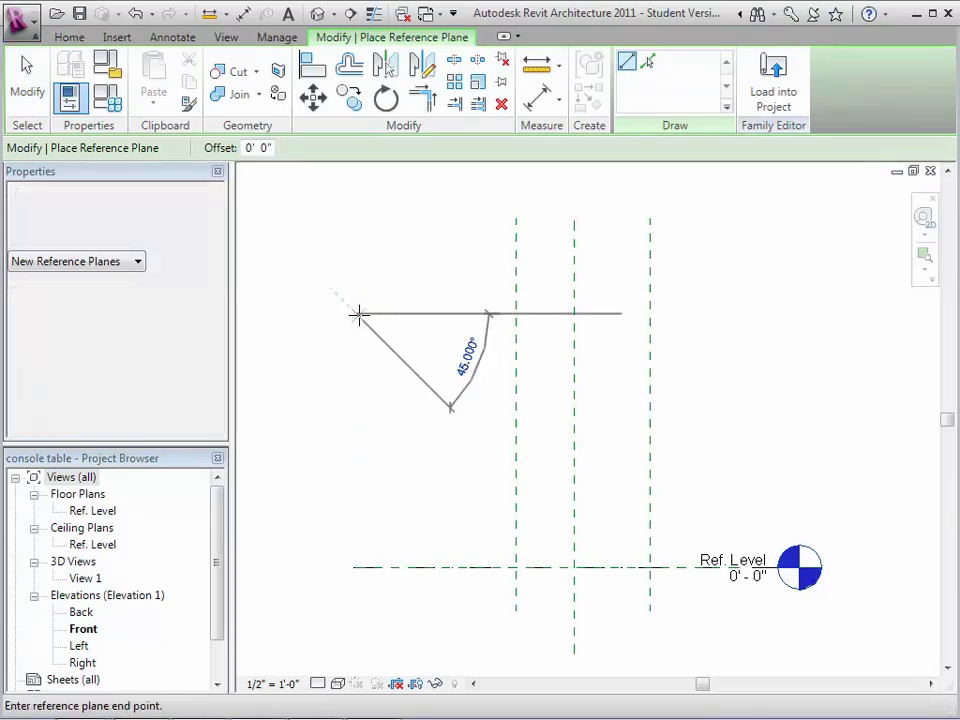
{"action": "left_click", "coordinate": [757, 313]}
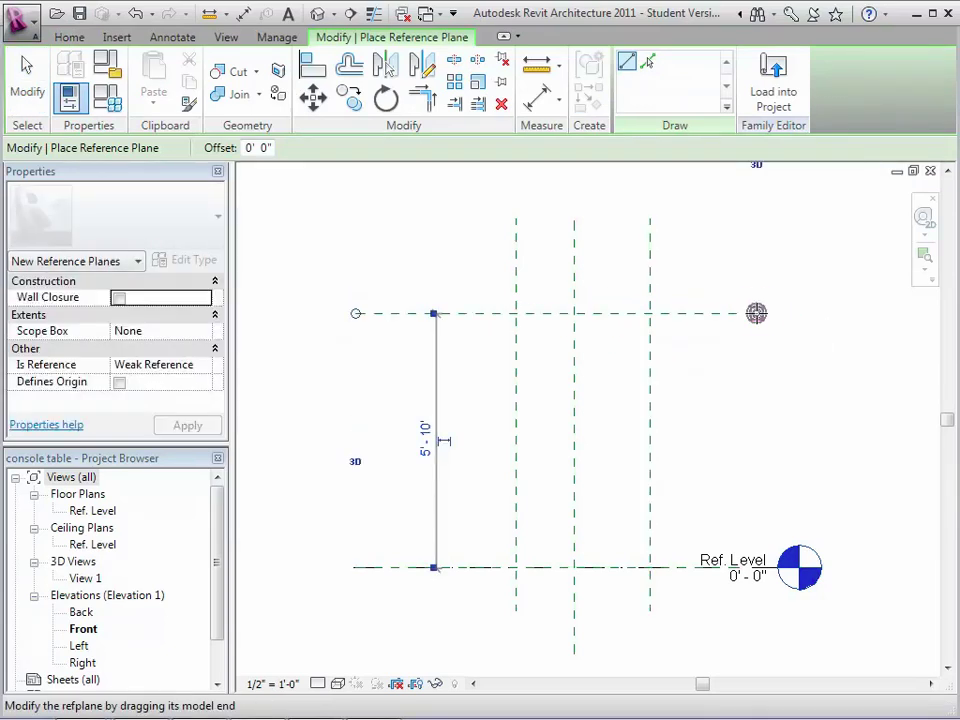
{"action": "left_click", "coordinate": [28, 80]}
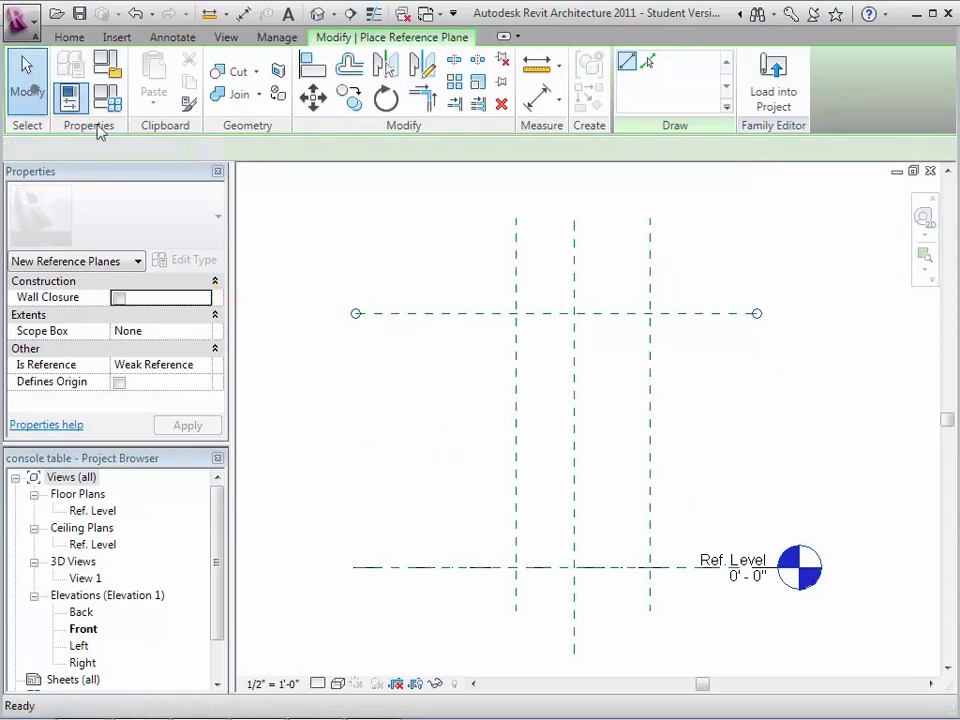
Step: Name the upper horizontal reference plane in the Front elevation "Table Top"
{"action": "left_click", "coordinate": [414, 314]}
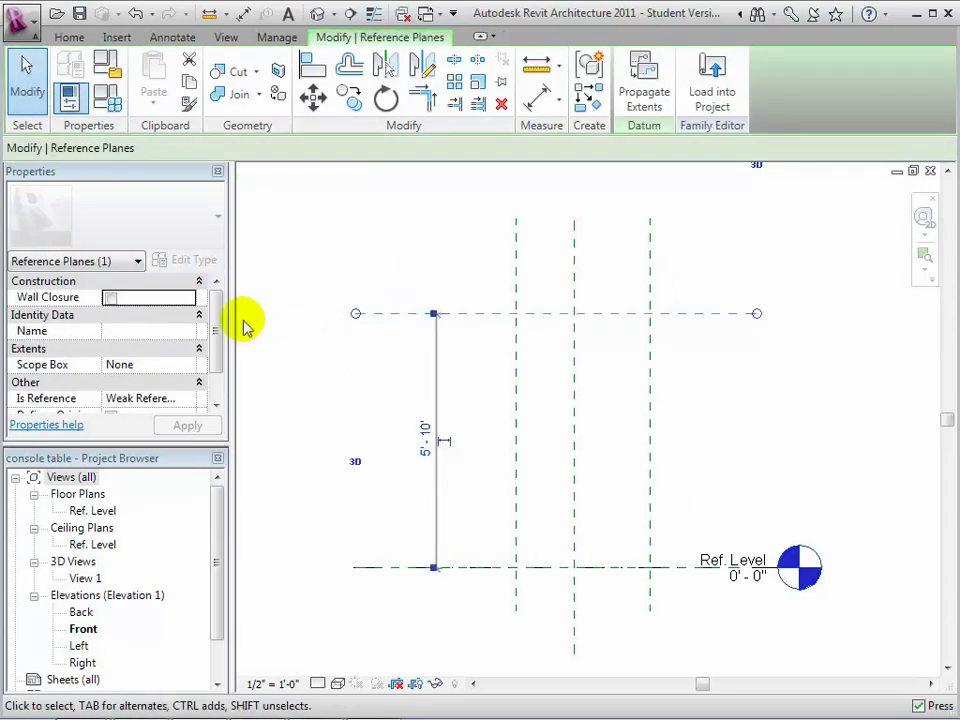
{"action": "left_click", "coordinate": [158, 333]}
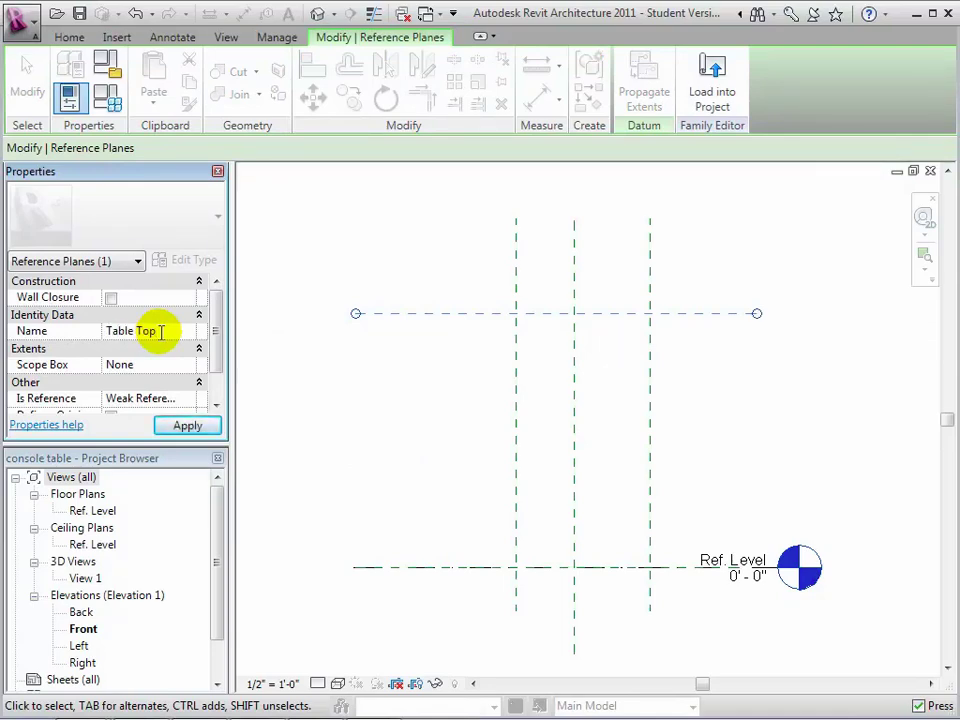
{"action": "type", "text": "Table Top"}
{"action": "left_click", "coordinate": [258, 405]}
{"action": "left_click", "coordinate": [432, 314]}
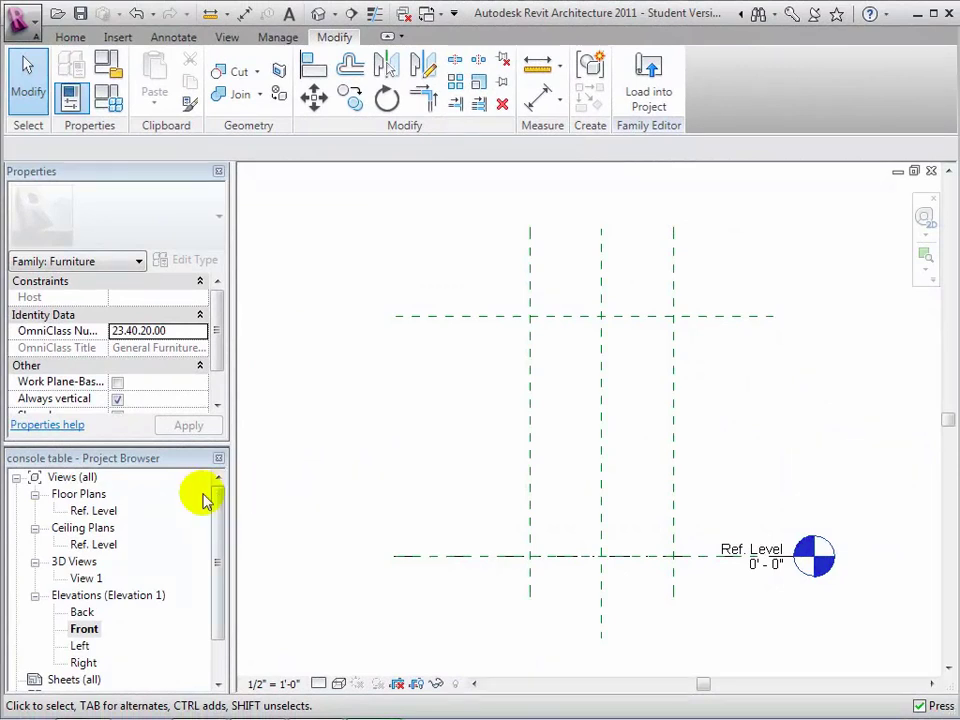
Step: In the Ref. Level floor plan, add a continuous aligned dimension across the three vertical reference planes and constrain its segments to be equal
{"action": "double_click", "coordinate": [103, 512]}
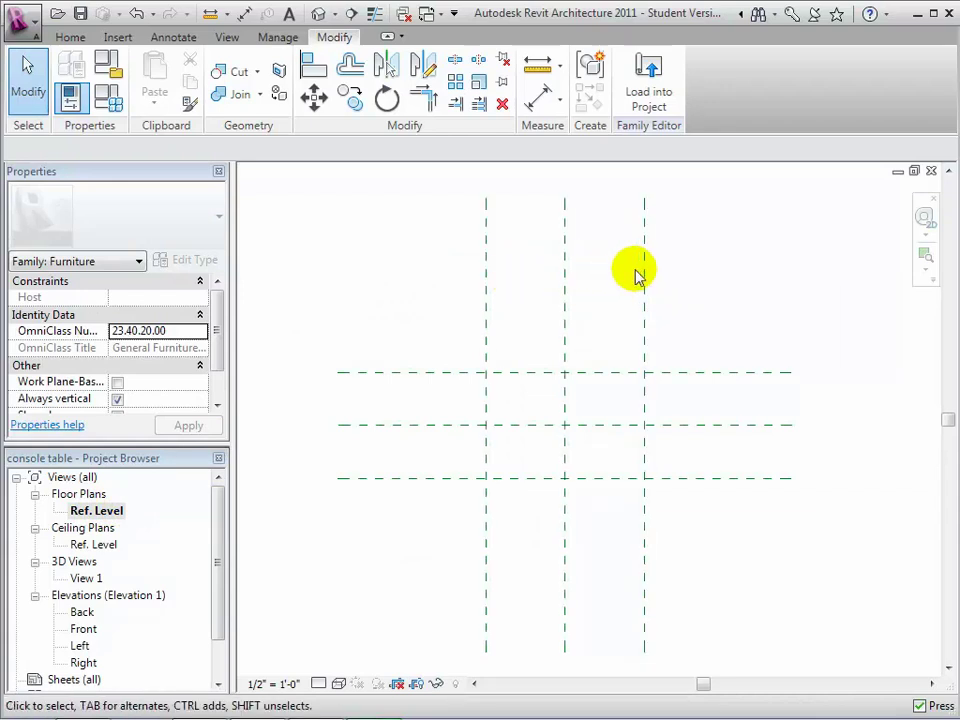
{"action": "left_click", "coordinate": [175, 42]}
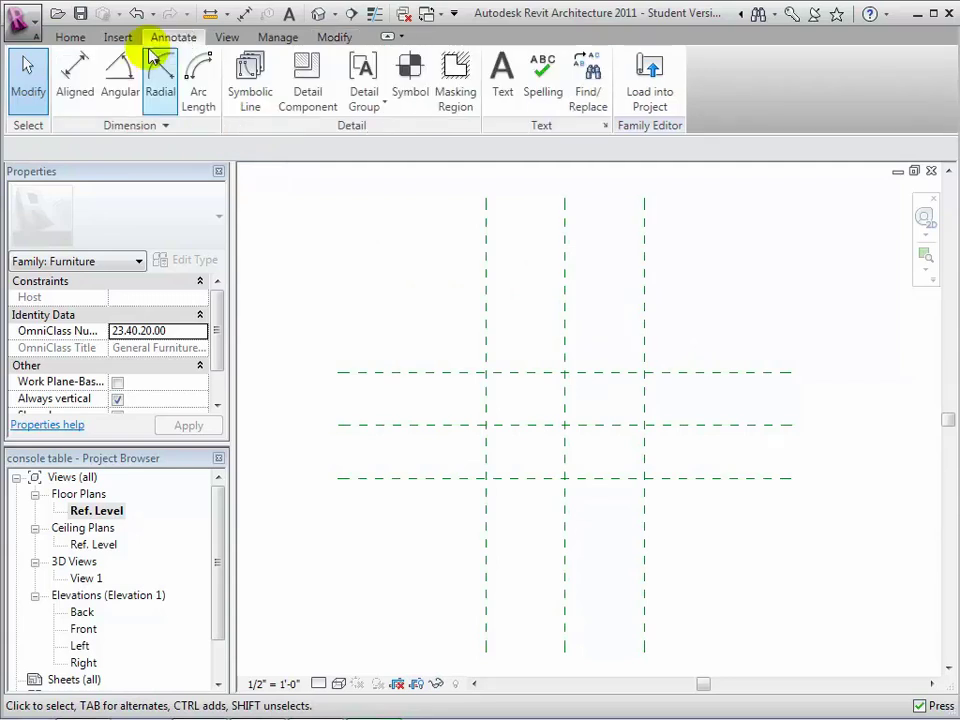
{"action": "left_click", "coordinate": [75, 66]}
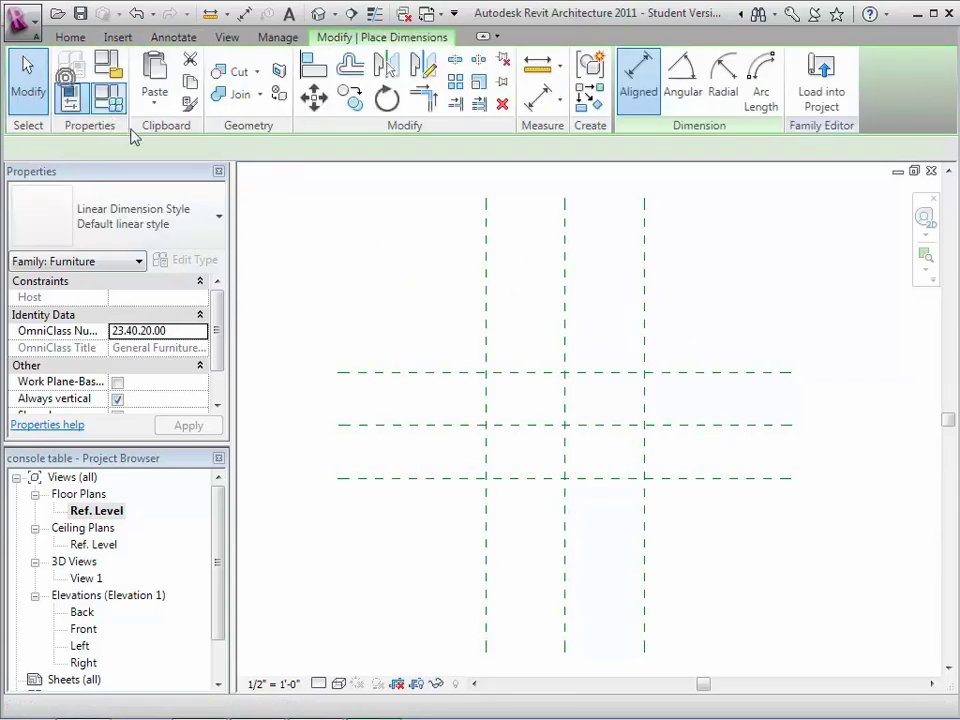
{"action": "left_click", "coordinate": [488, 317]}
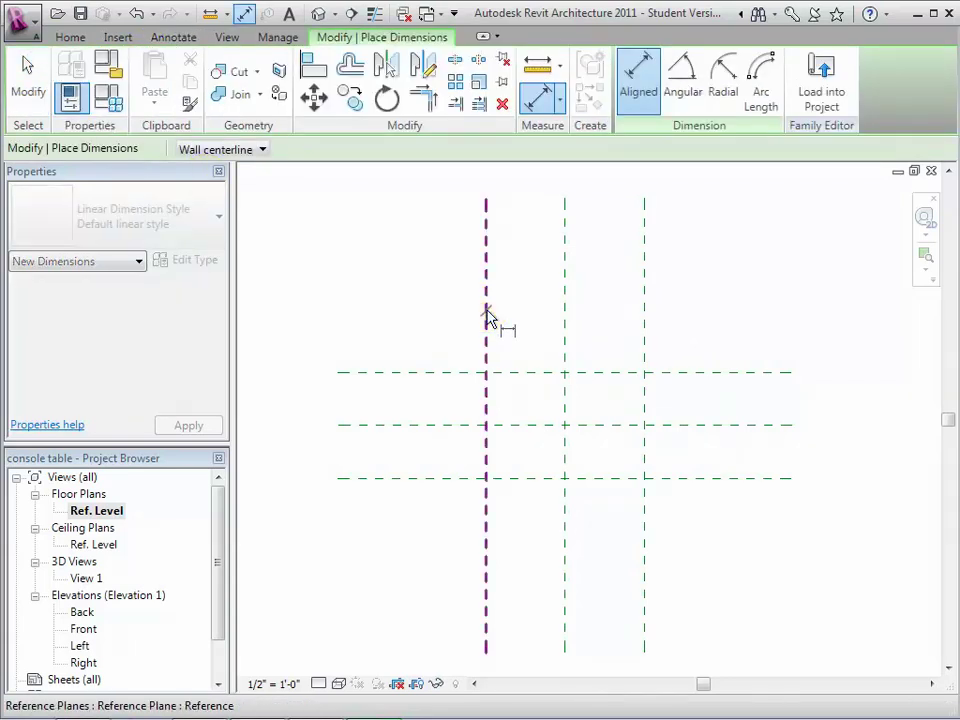
{"action": "left_click", "coordinate": [565, 316]}
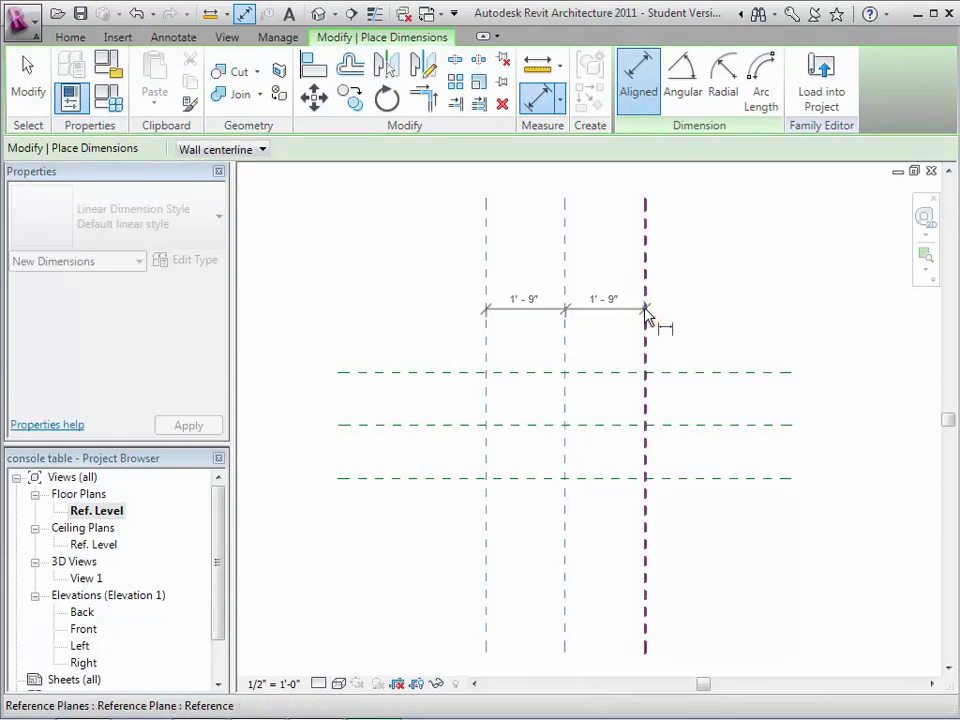
{"action": "left_click", "coordinate": [645, 316]}
{"action": "left_click", "coordinate": [601, 318]}
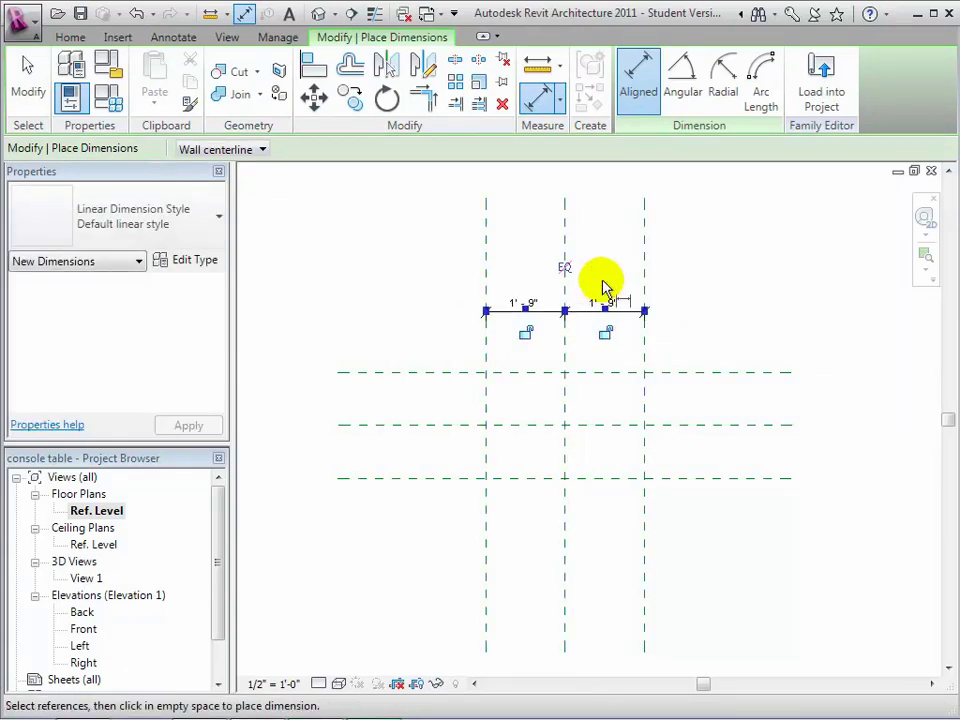
{"action": "left_click", "coordinate": [566, 268]}
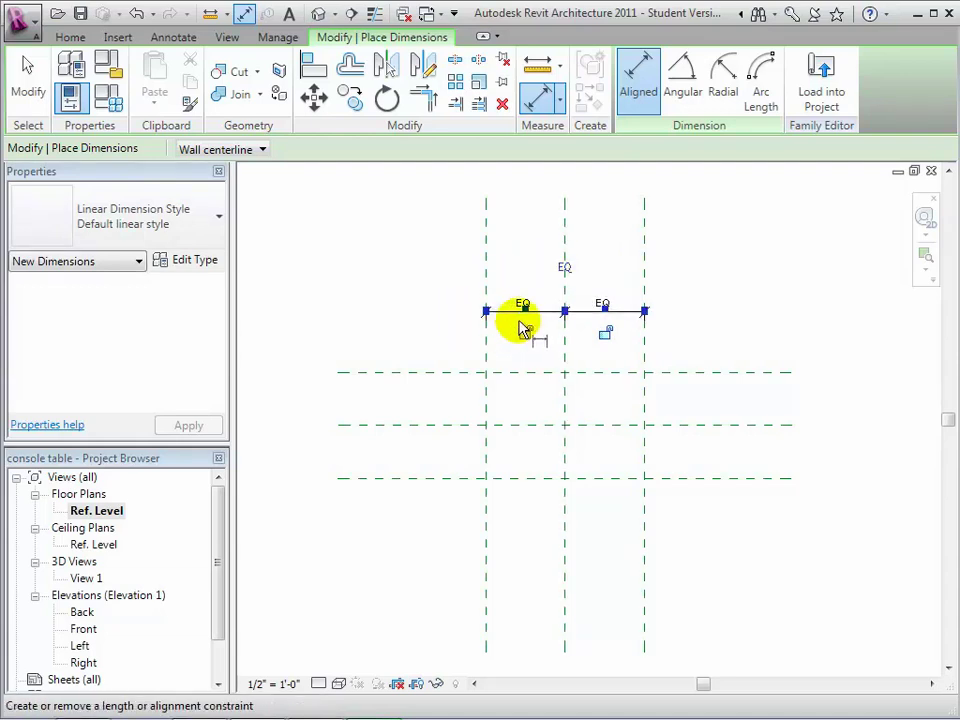
Step: Add an overall aligned dimension between the two outer vertical reference planes, above the equality dimension
{"action": "left_click", "coordinate": [486, 231]}
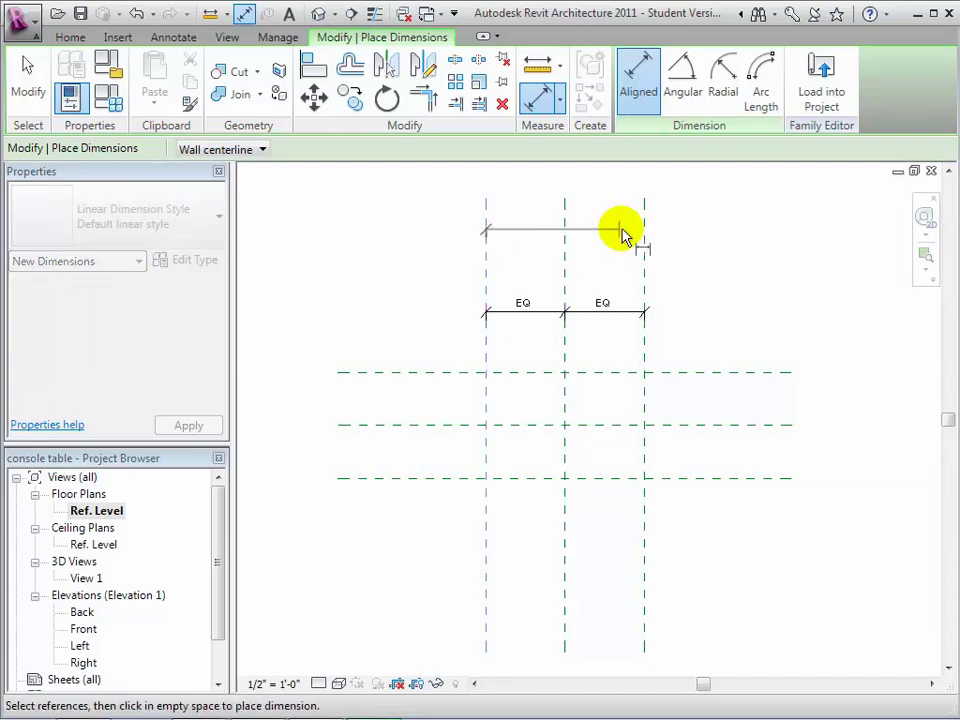
{"action": "left_click", "coordinate": [644, 230]}
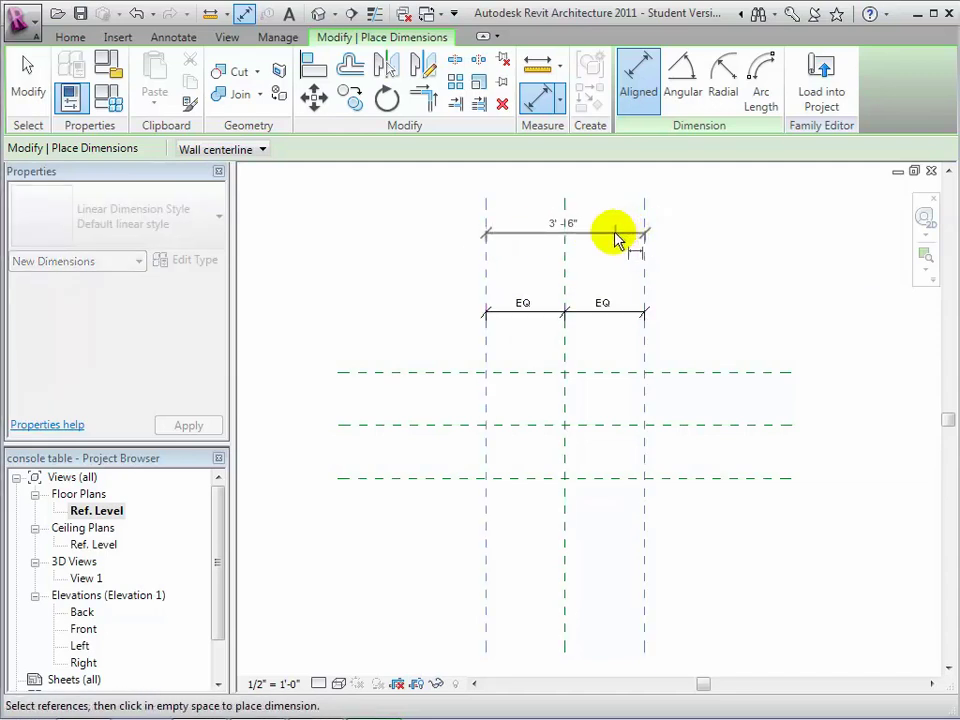
{"action": "left_click", "coordinate": [611, 232]}
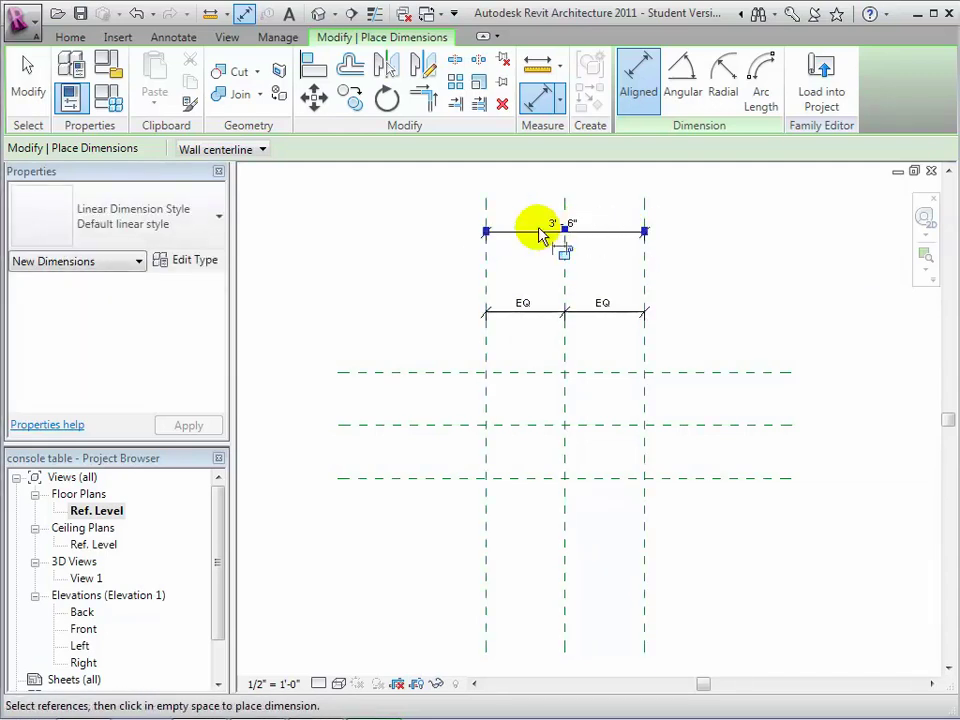
{"action": "left_click", "coordinate": [29, 88]}
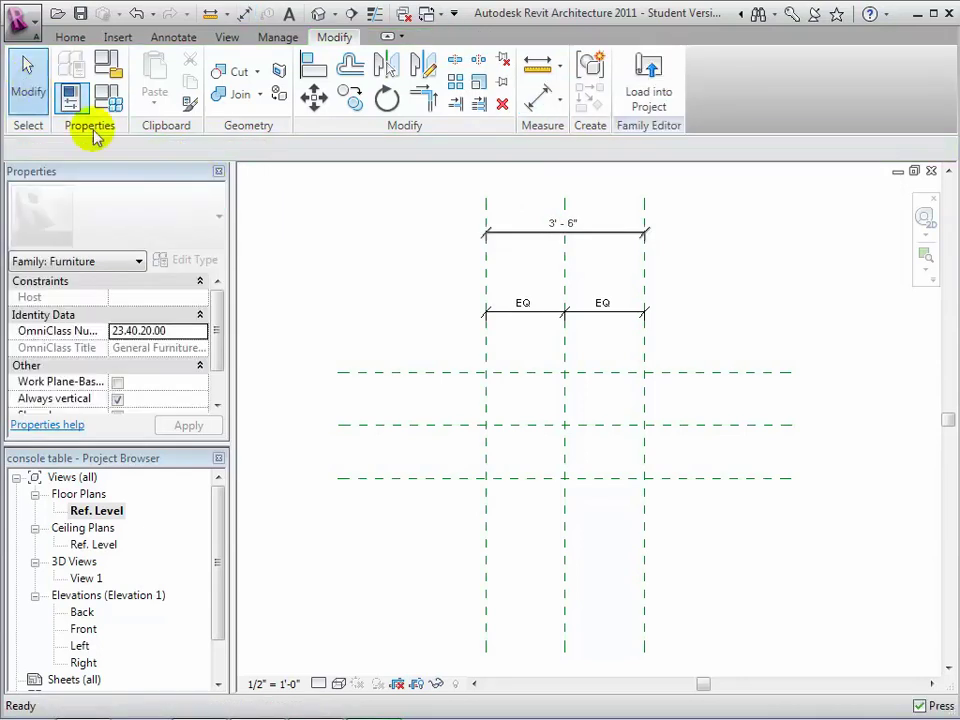
Step: Label the overall horizontal dimension with a new family type parameter named "Table Length", grouped under Dimensions
{"action": "left_click", "coordinate": [519, 236]}
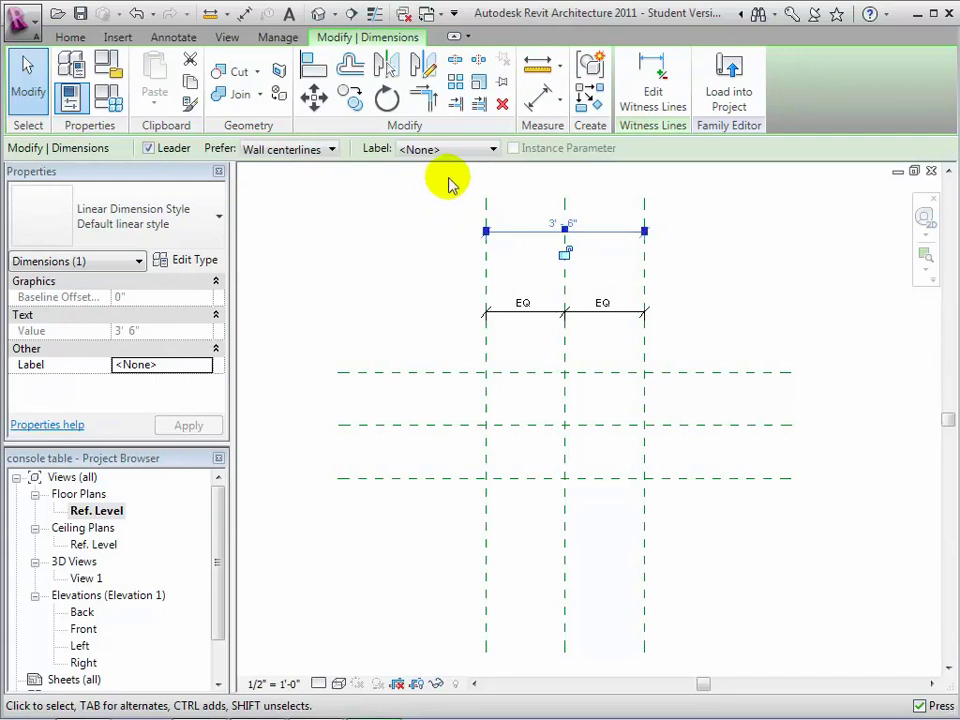
{"action": "left_click", "coordinate": [494, 150]}
{"action": "left_click", "coordinate": [467, 184]}
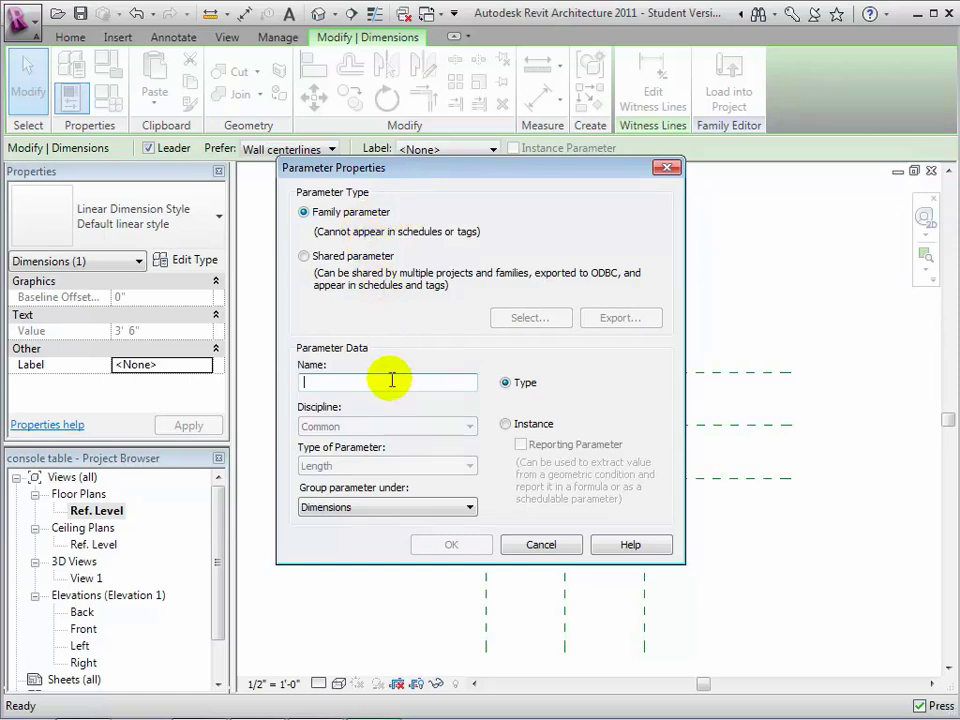
{"action": "type", "text": "Table Length"}
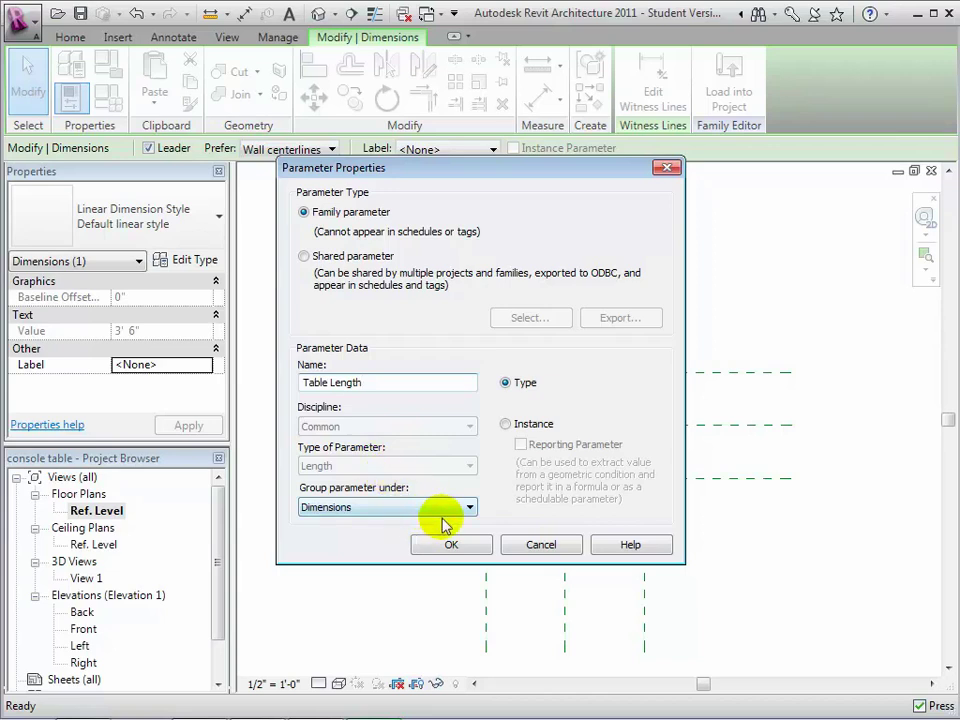
{"action": "left_click", "coordinate": [452, 545]}
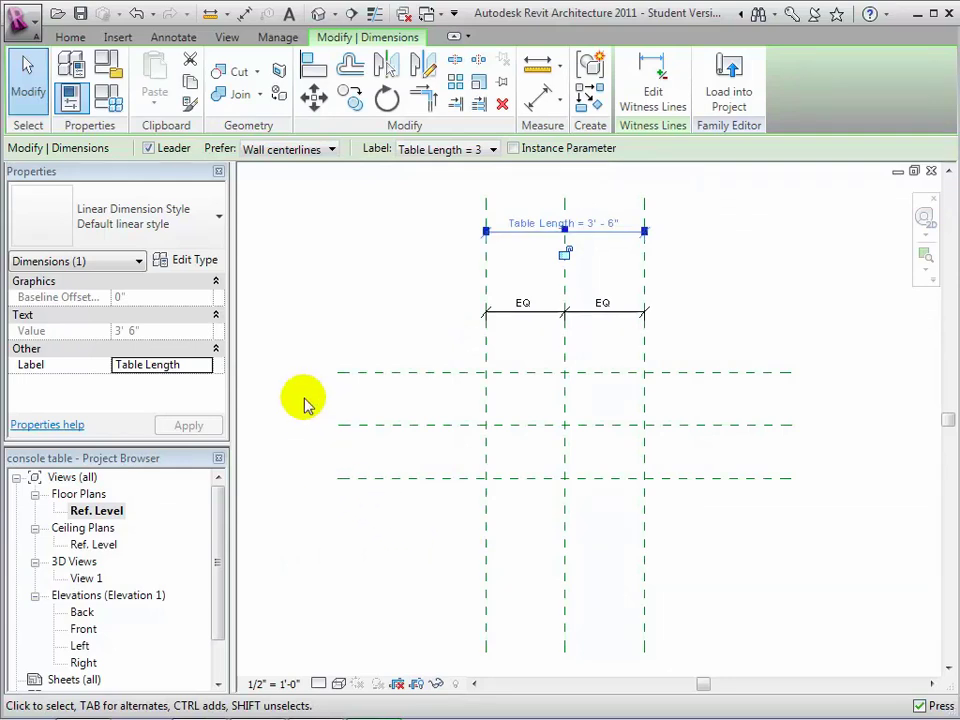
Step: Add a continuous aligned dimension across the three horizontal reference planes and constrain its segments to be equal
{"action": "left_click", "coordinate": [172, 38]}
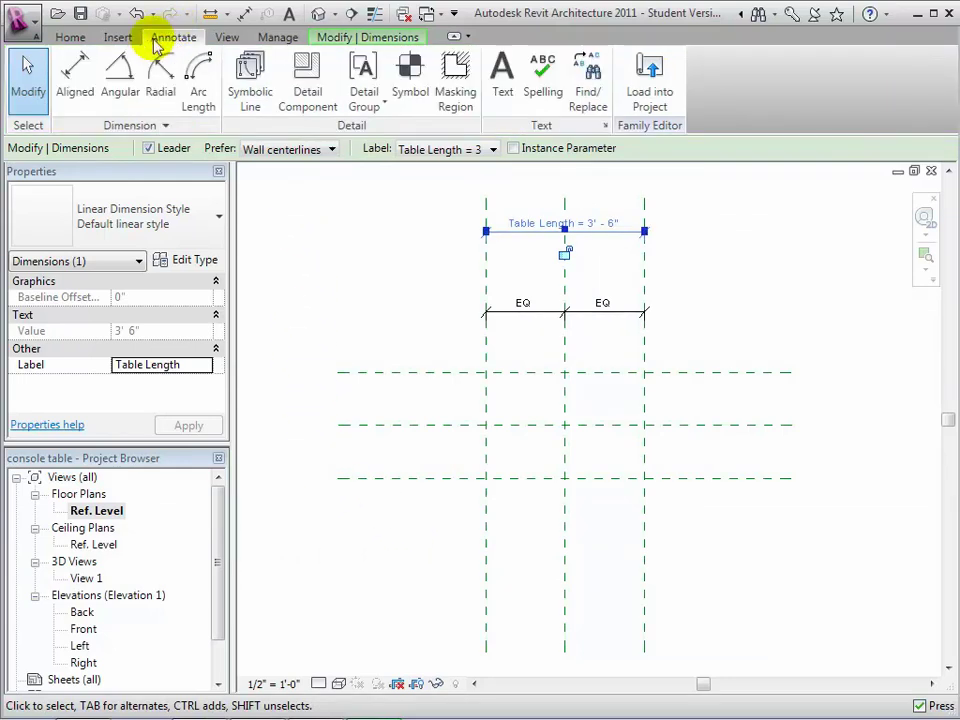
{"action": "left_click", "coordinate": [78, 75]}
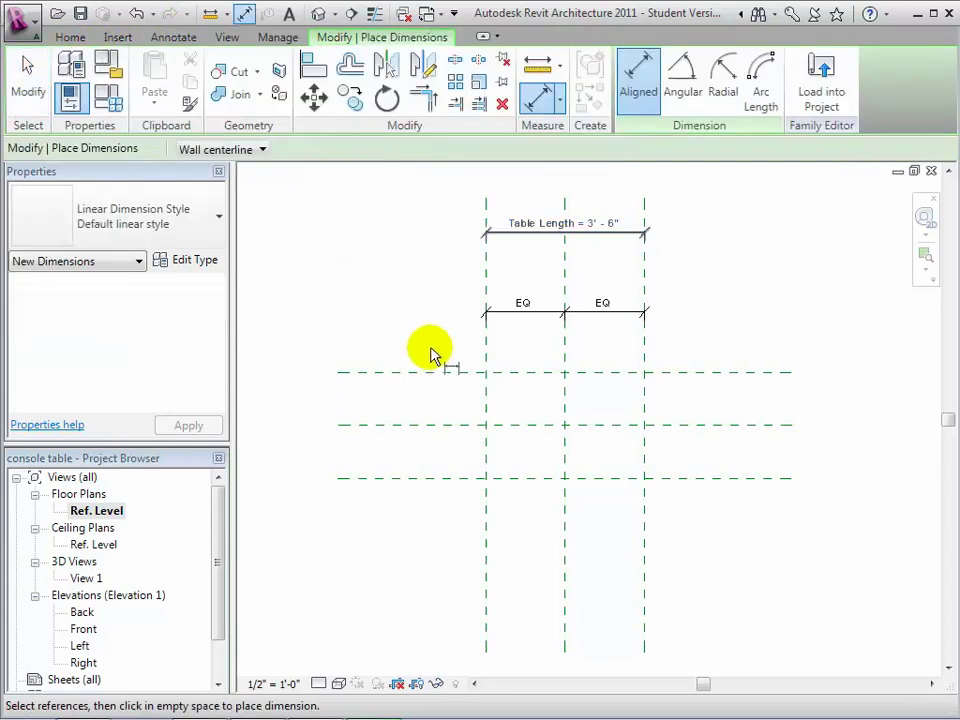
{"action": "left_click", "coordinate": [447, 372]}
{"action": "left_click", "coordinate": [447, 425]}
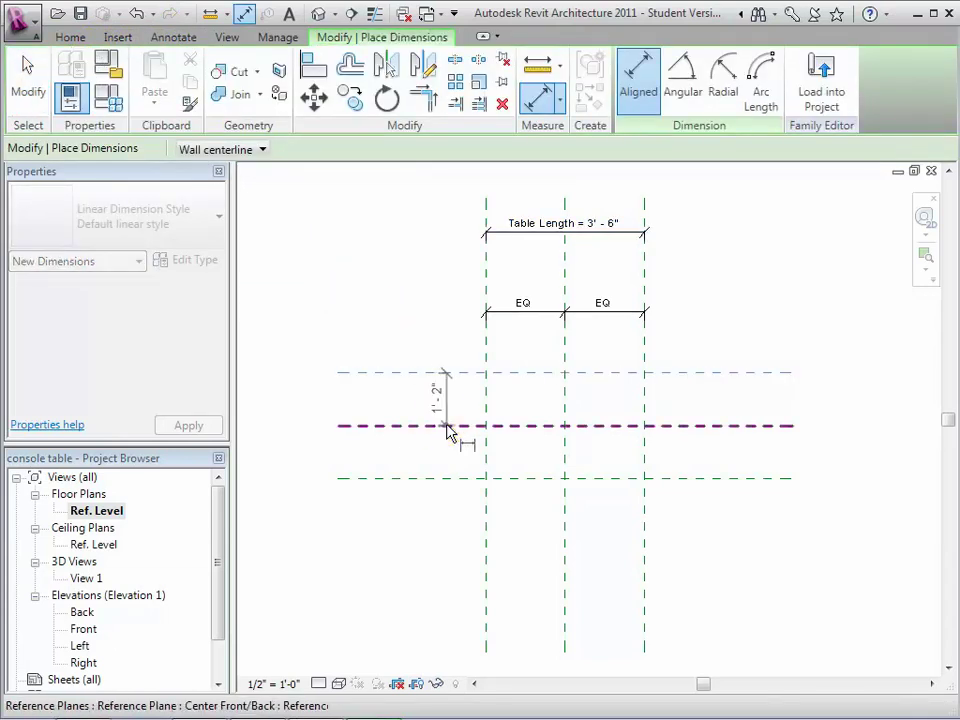
{"action": "left_click", "coordinate": [448, 478]}
{"action": "left_click", "coordinate": [448, 478]}
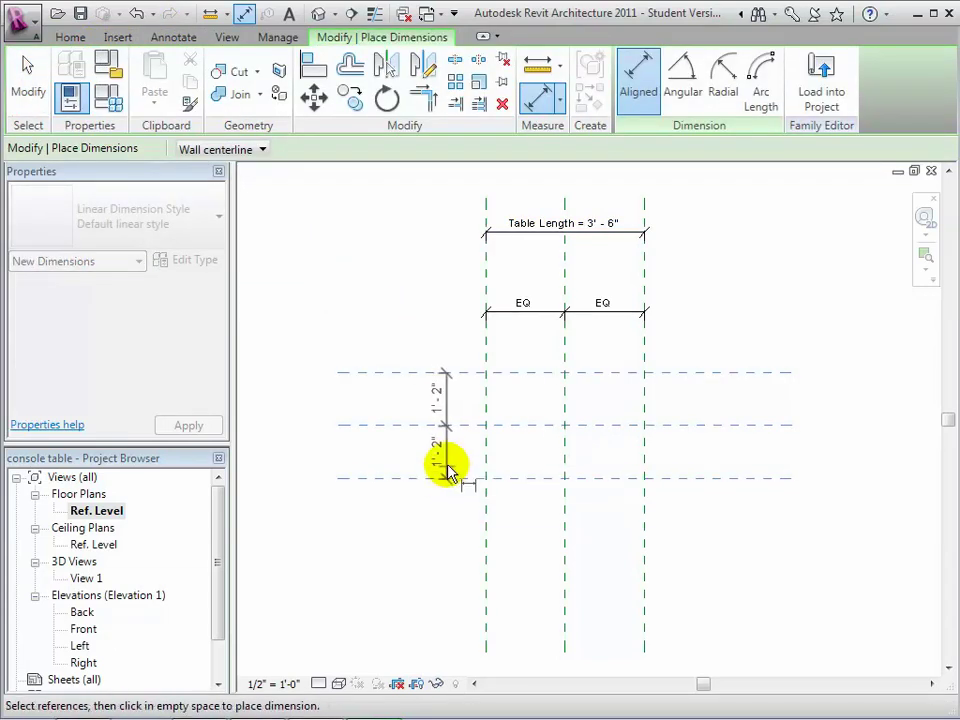
{"action": "left_click", "coordinate": [445, 463]}
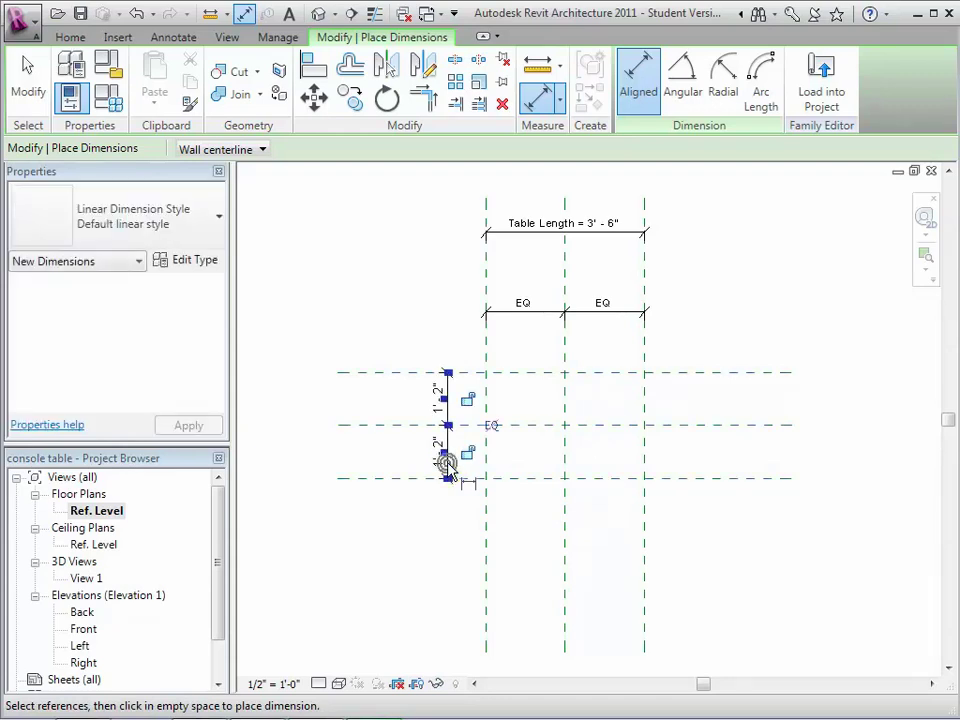
{"action": "left_click", "coordinate": [492, 430]}
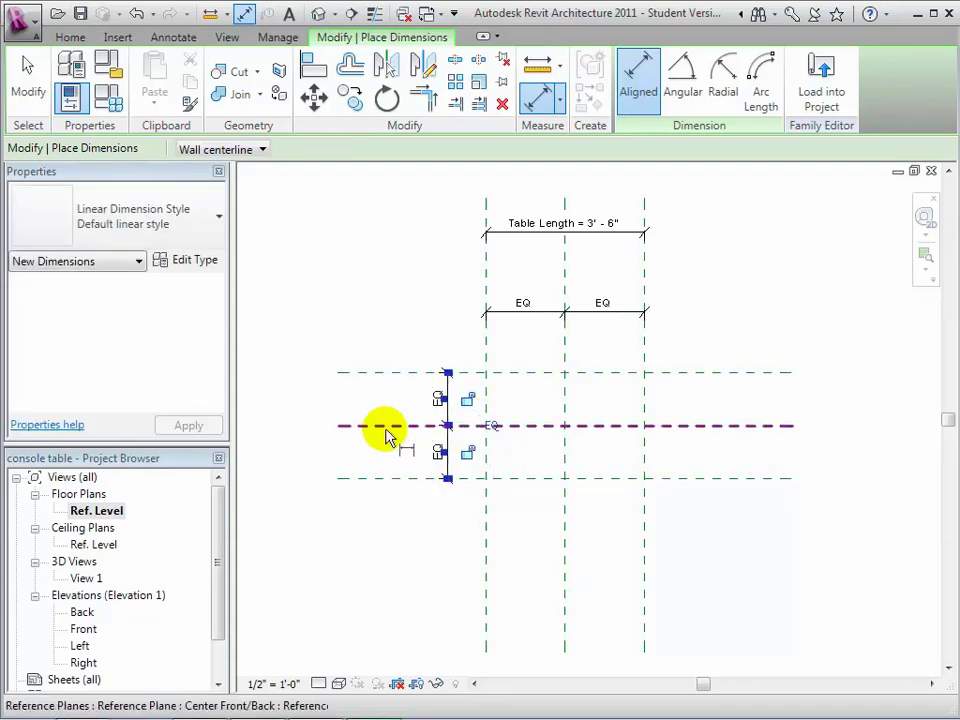
Step: Add an overall aligned dimension between the two outer horizontal reference planes, to the left of the equality dimension
{"action": "left_click", "coordinate": [366, 378]}
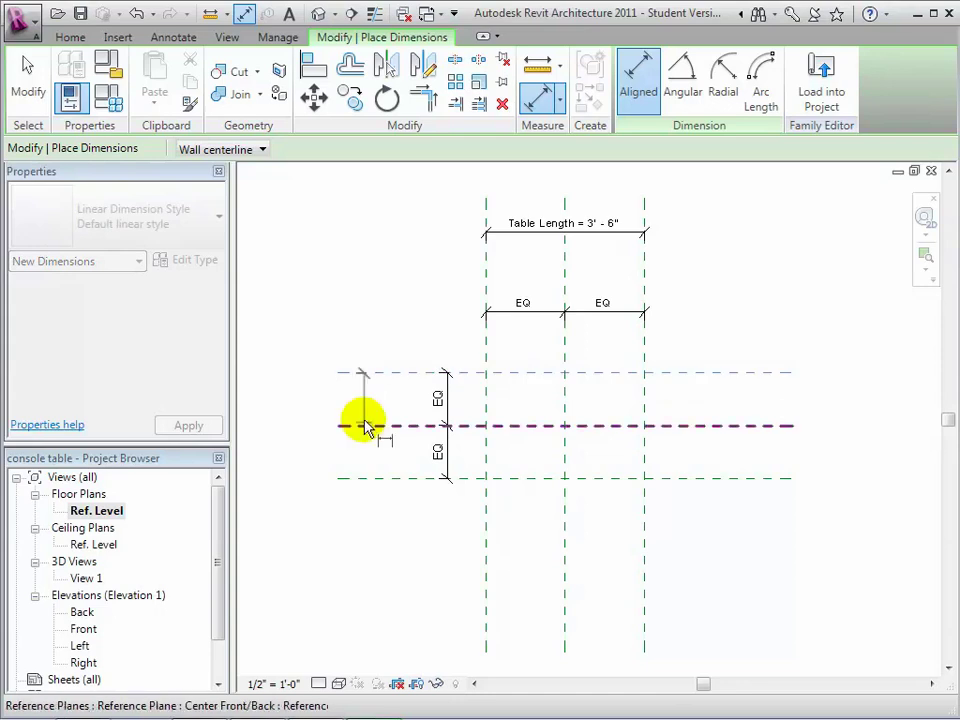
{"action": "left_click", "coordinate": [370, 480]}
{"action": "left_click", "coordinate": [370, 476]}
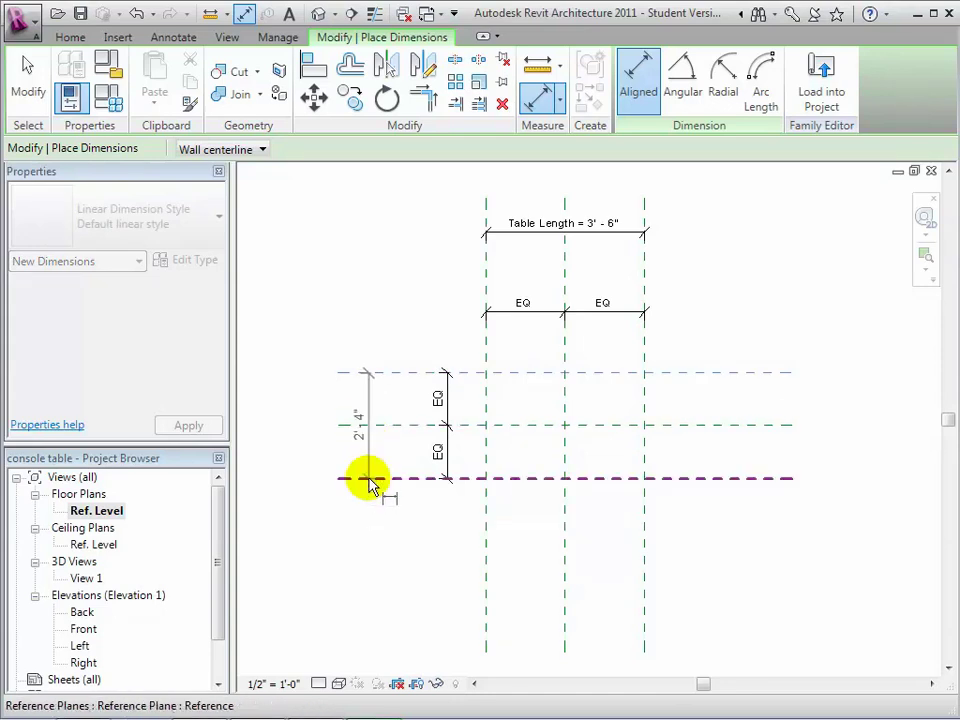
{"action": "left_click", "coordinate": [368, 454]}
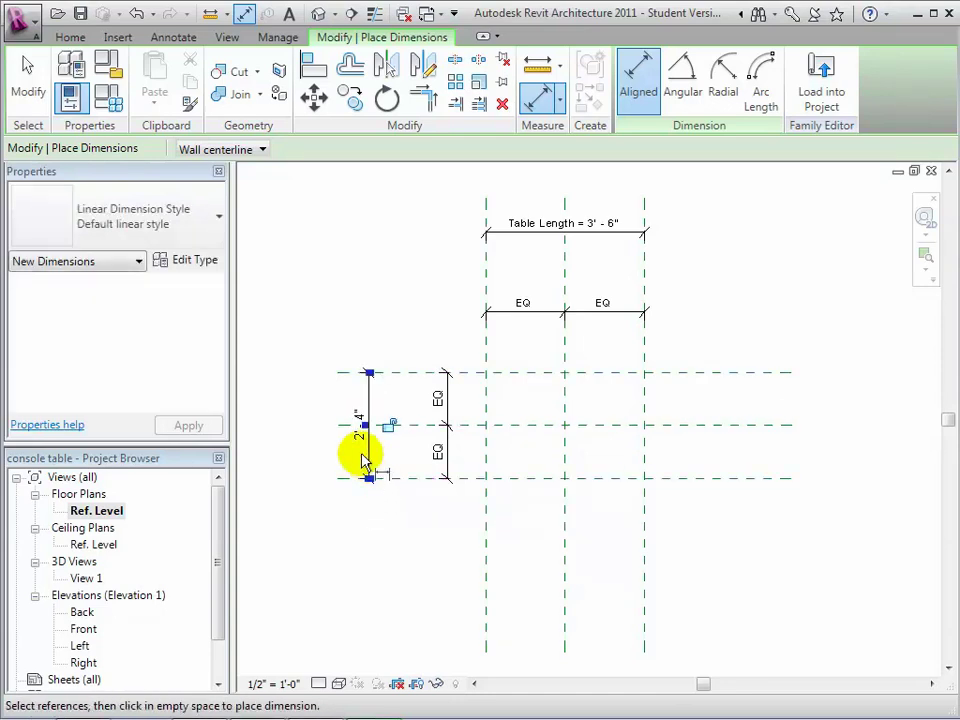
{"action": "left_click", "coordinate": [30, 92]}
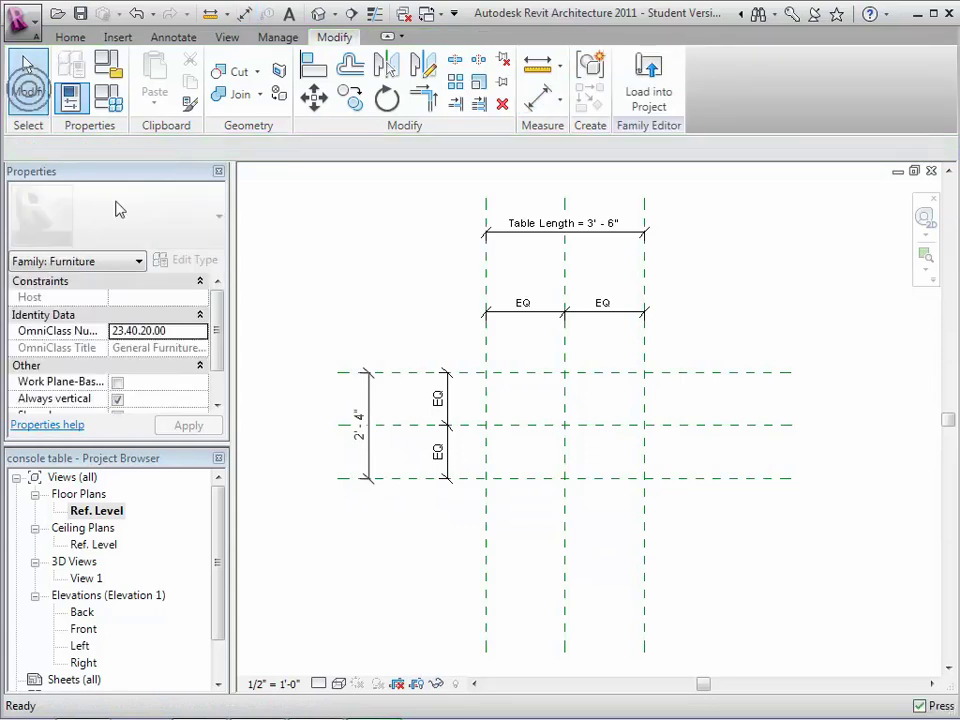
Step: Label the overall vertical dimension with a new family type parameter named "Table Width", grouped under Dimensions
{"action": "left_click", "coordinate": [366, 400]}
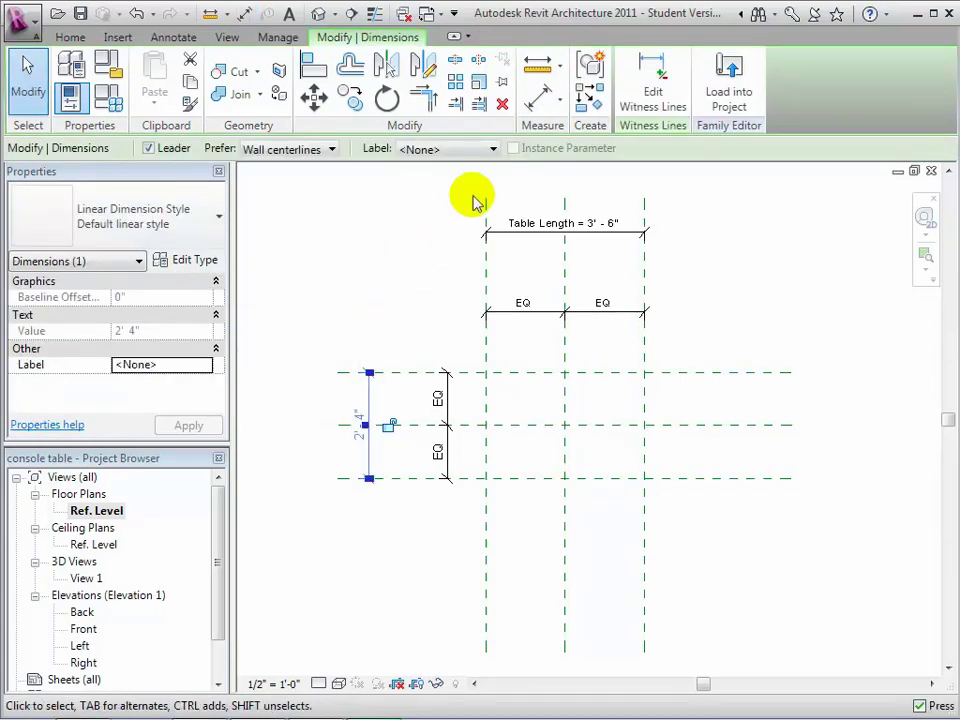
{"action": "left_click", "coordinate": [493, 150]}
{"action": "left_click", "coordinate": [478, 185]}
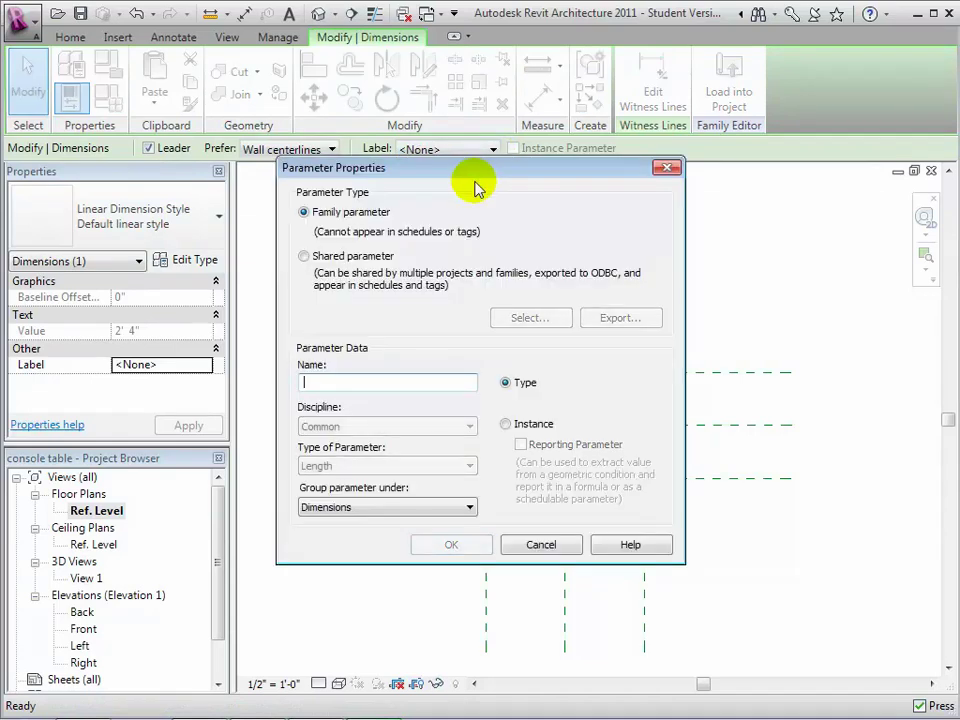
{"action": "type", "text": "Table Width"}
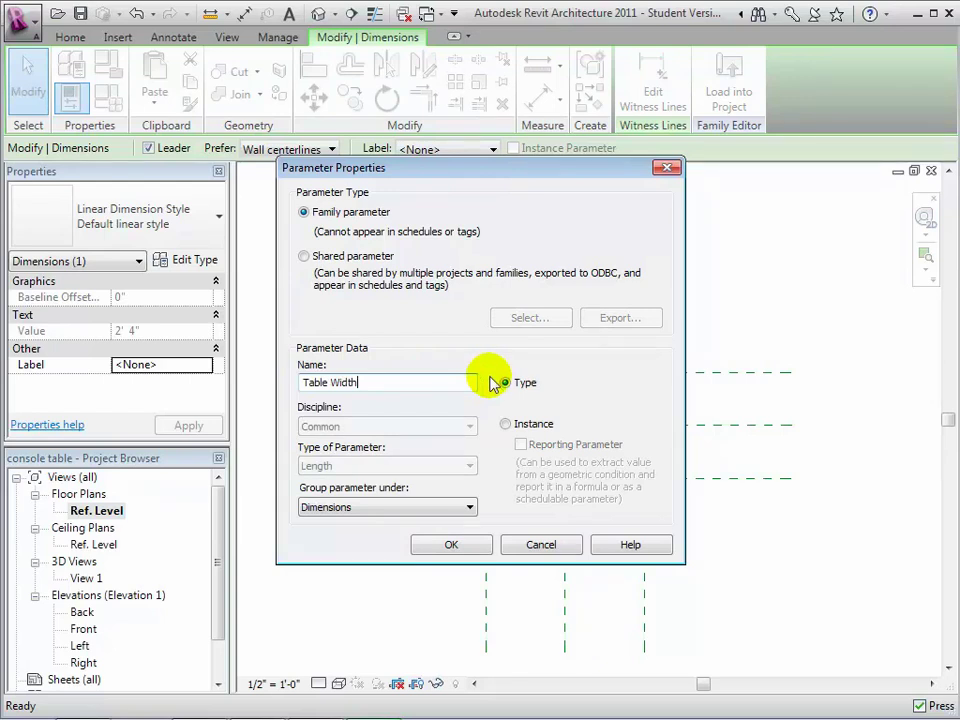
{"action": "left_click", "coordinate": [447, 545]}
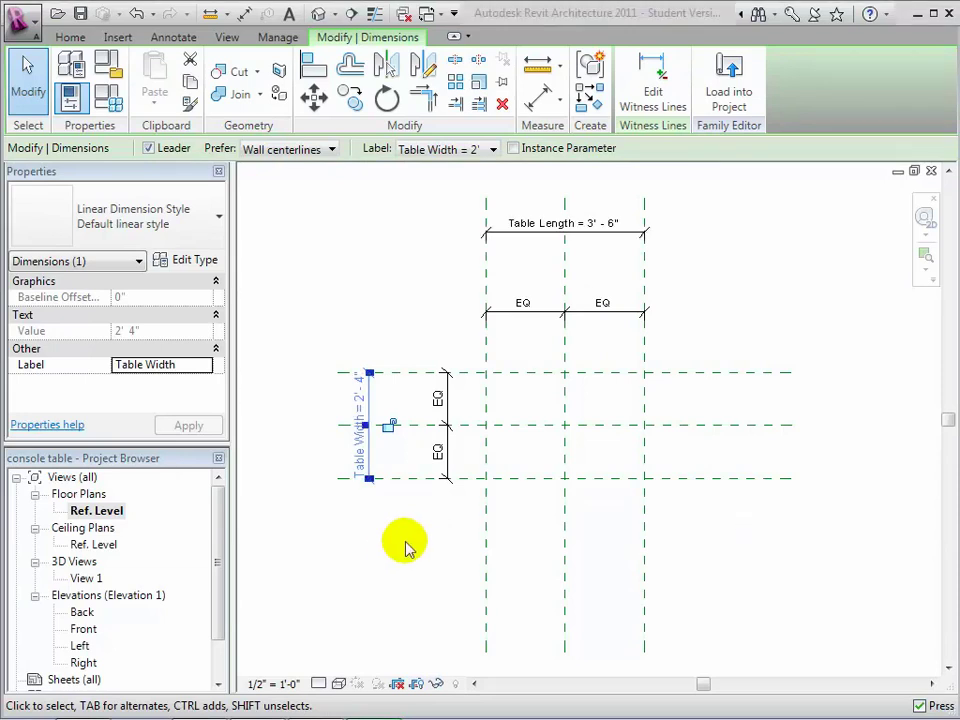
Step: In the Front elevation, add an aligned dimension from the Ref. Level to the upper horizontal reference plane, left of the vertical planes
{"action": "double_click", "coordinate": [84, 629]}
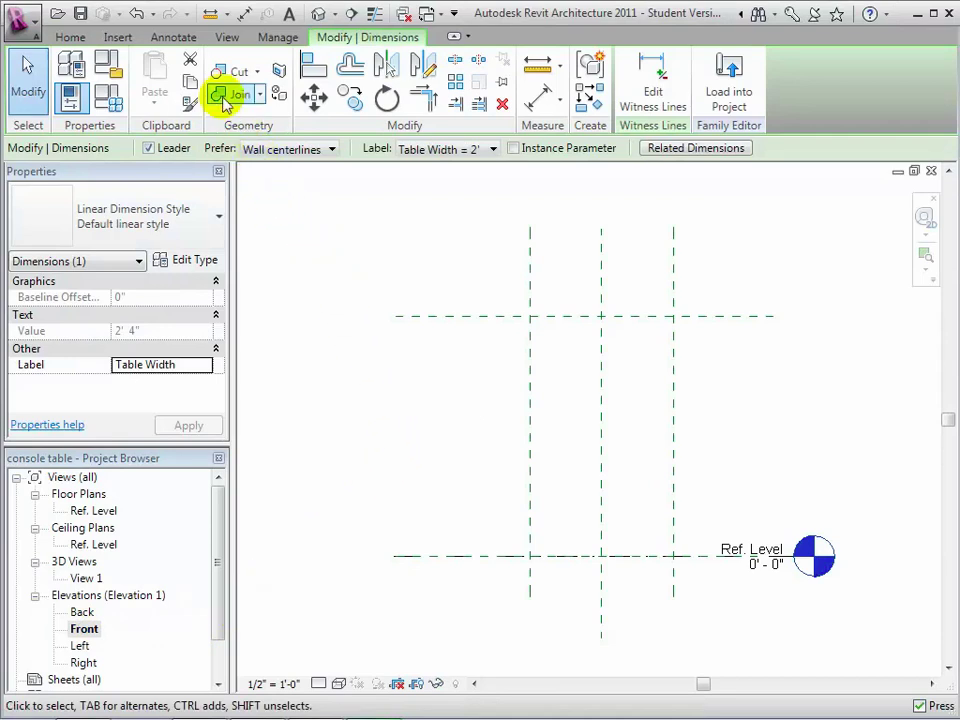
{"action": "left_click", "coordinate": [173, 37]}
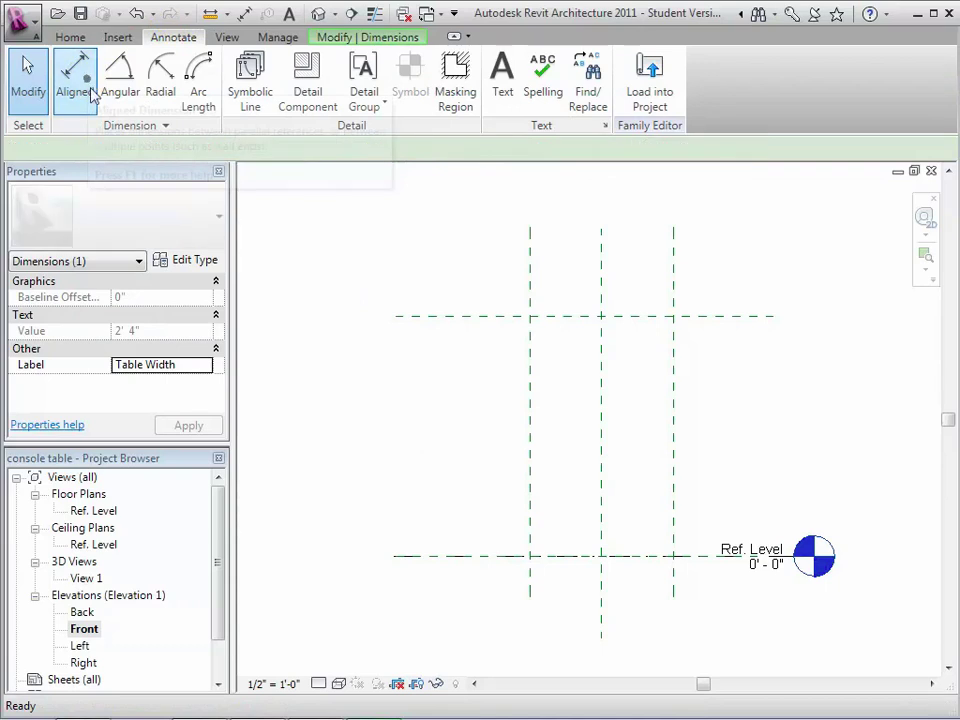
{"action": "left_click", "coordinate": [90, 92]}
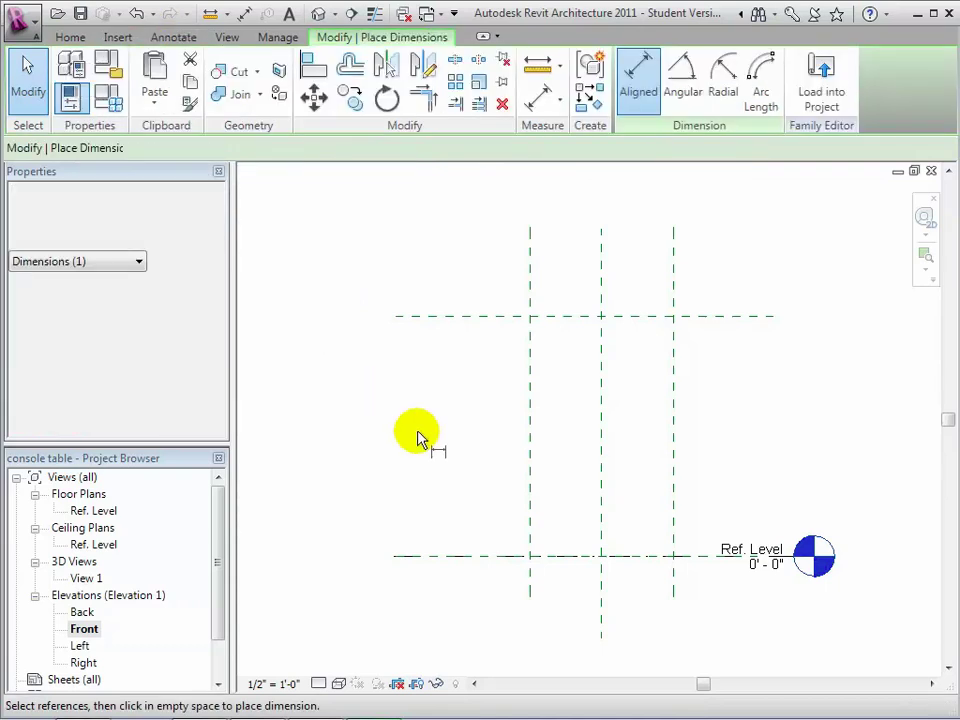
{"action": "left_click", "coordinate": [466, 558]}
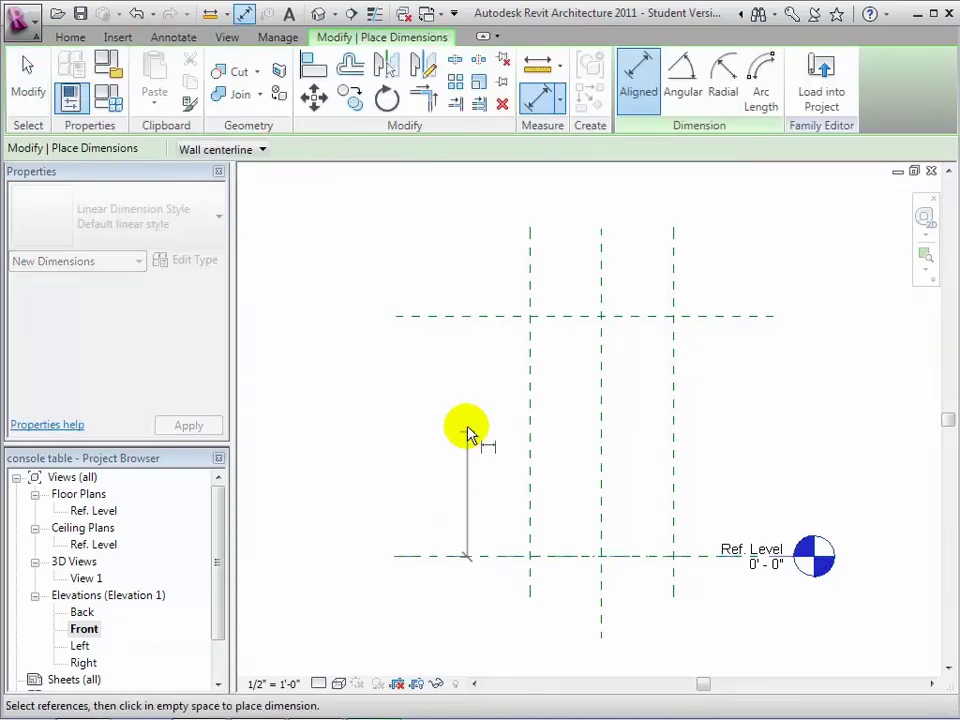
{"action": "left_click", "coordinate": [466, 318]}
{"action": "left_click", "coordinate": [422, 386]}
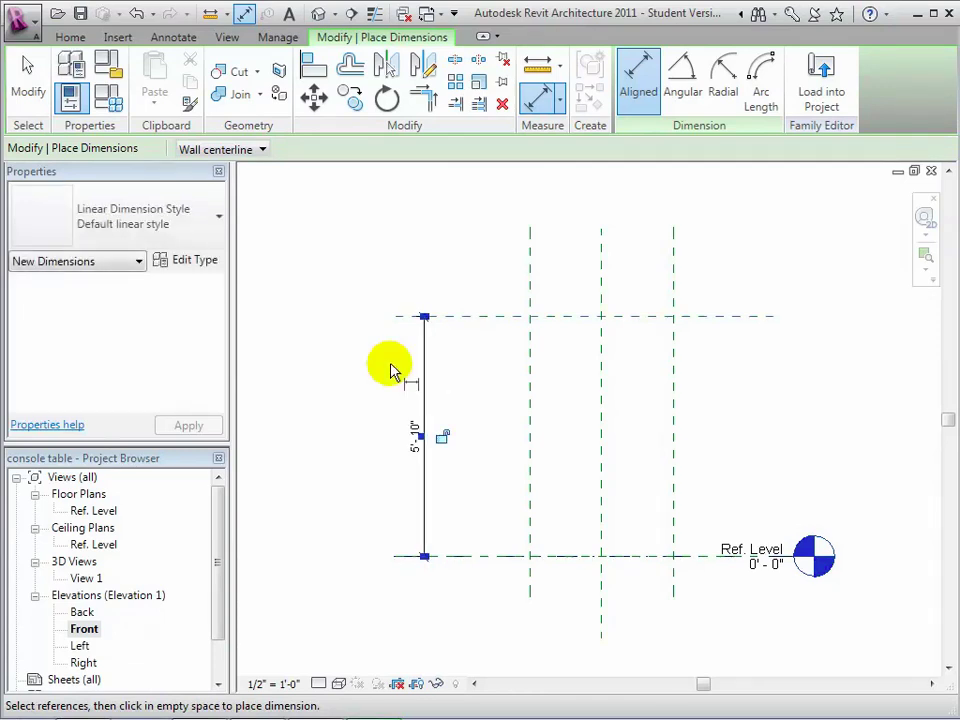
{"action": "left_click", "coordinate": [28, 86]}
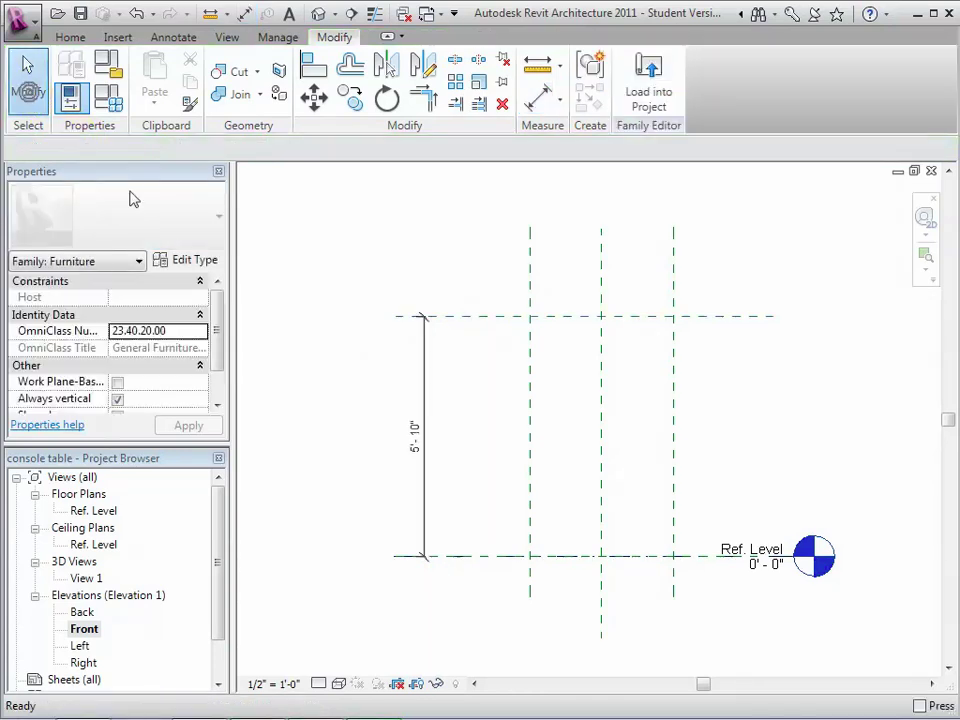
Step: Label the vertical dimension above Ref. Level with a new family type parameter named "Table Height", grouped under Dimensions
{"action": "left_click", "coordinate": [424, 388]}
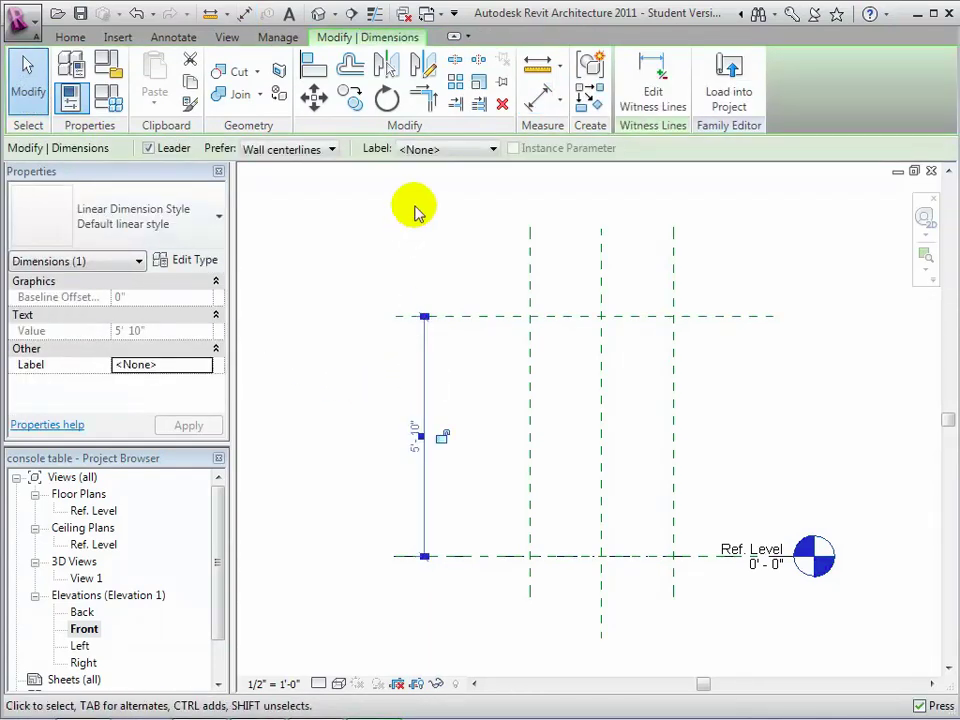
{"action": "left_click", "coordinate": [490, 149]}
{"action": "left_click", "coordinate": [472, 181]}
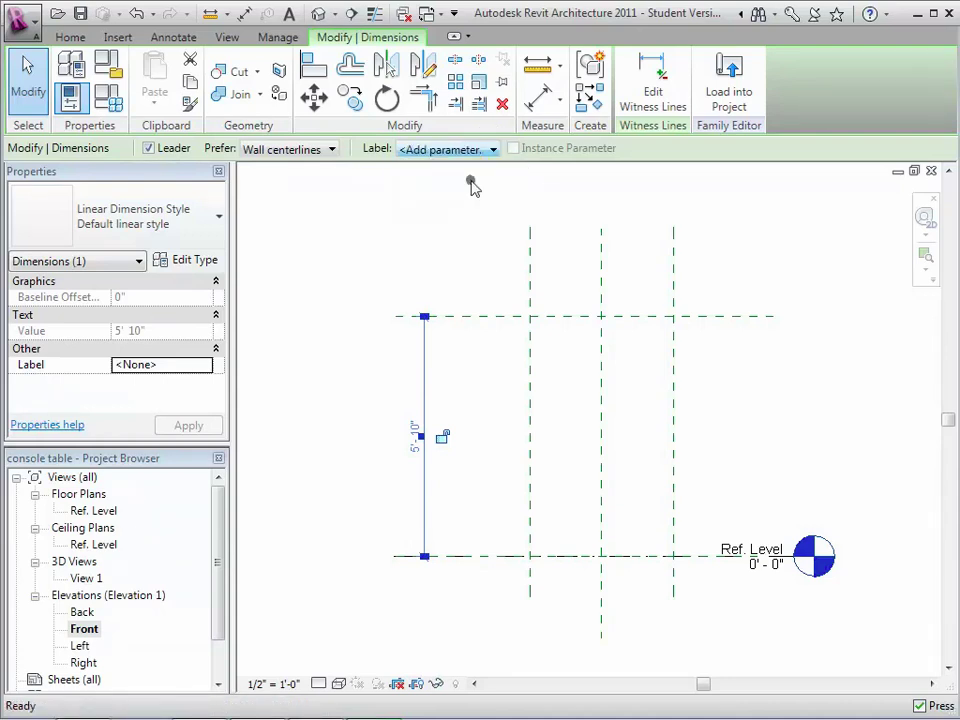
{"action": "type", "text": "Table Height"}
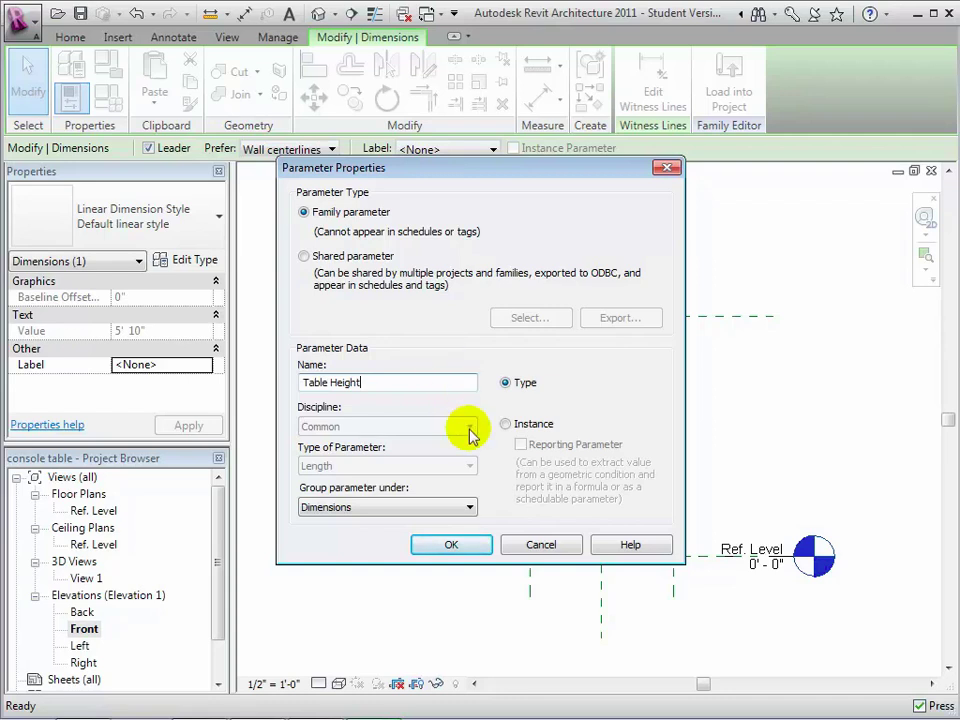
{"action": "left_click", "coordinate": [471, 548]}
{"action": "left_click", "coordinate": [358, 523]}
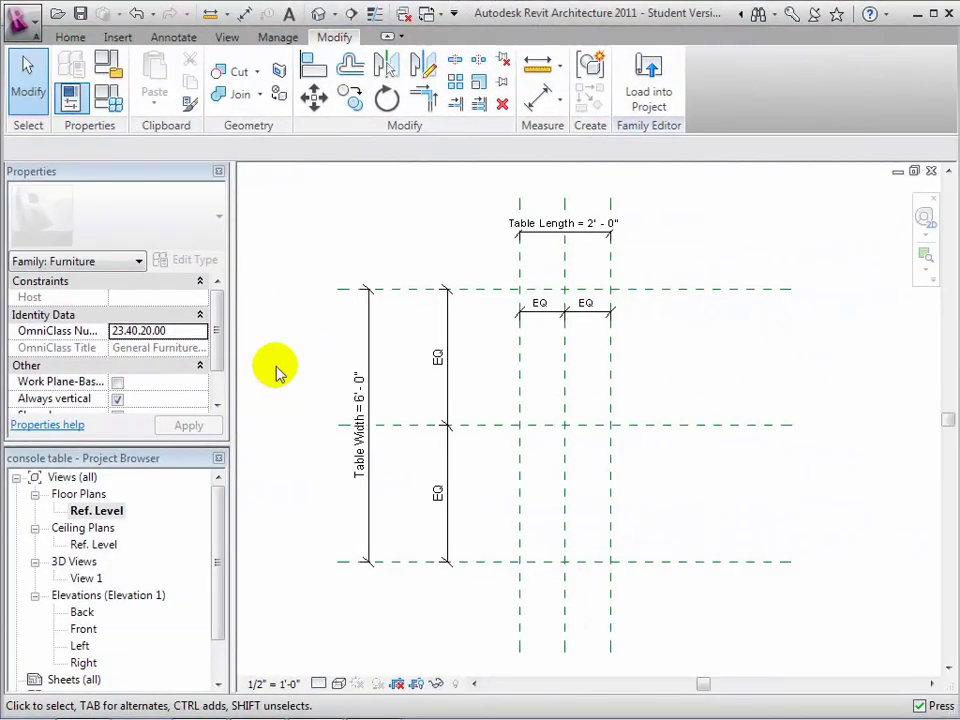
Step: With the Ref. Level floor plan in view, set the Table Width parameter to 2' 0" in Family Types and apply it
{"action": "middle_click_drag", "start_coordinate": [277, 372], "coordinate": [369, 399]}
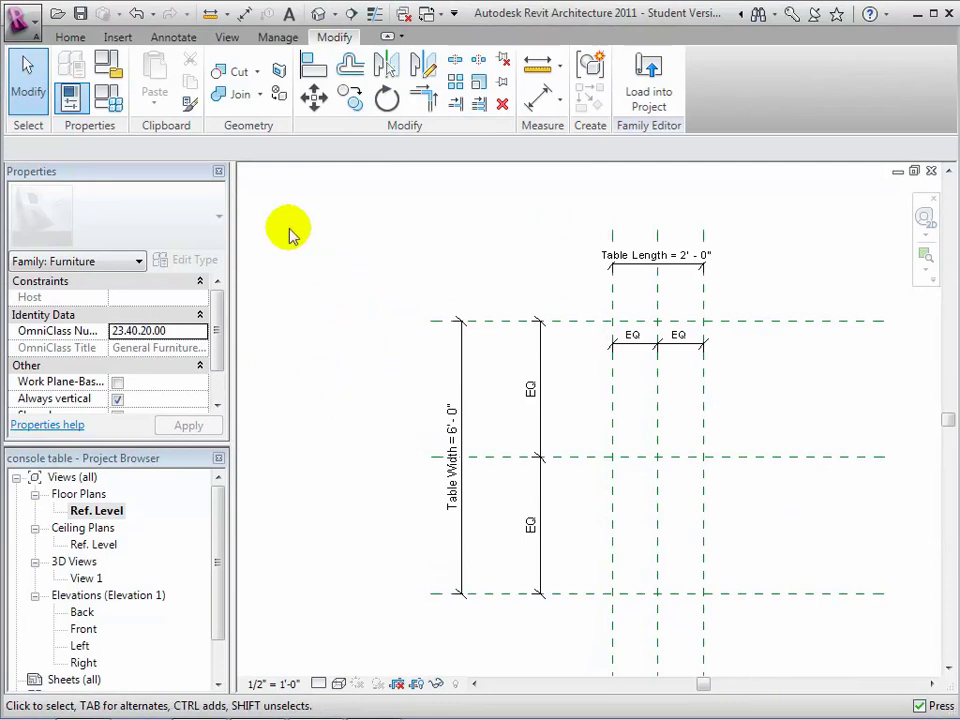
{"action": "left_click", "coordinate": [74, 68]}
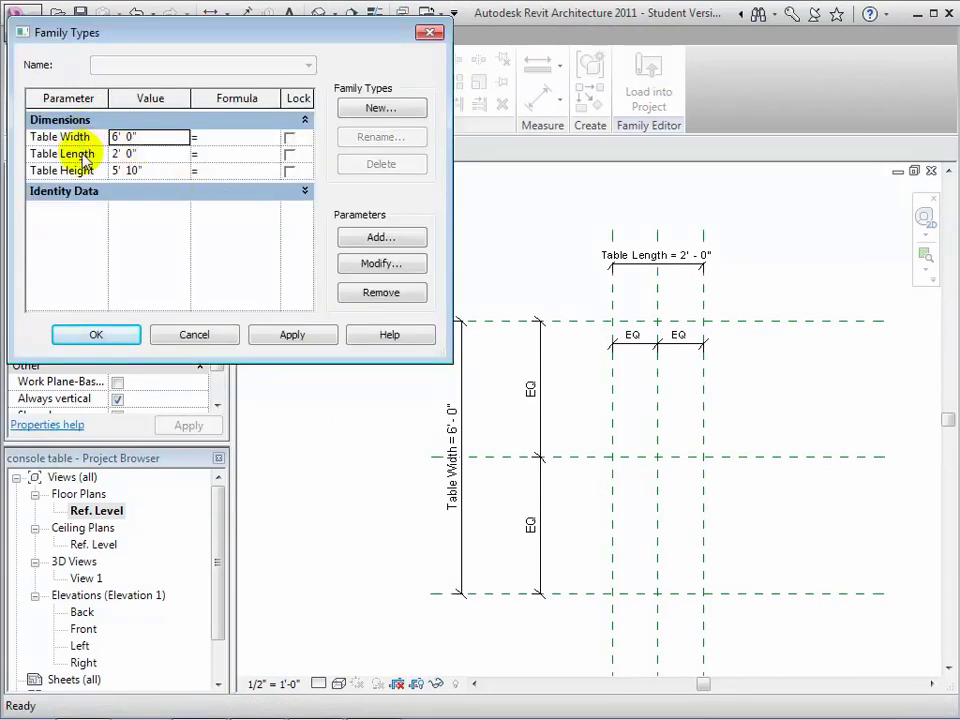
{"action": "left_click", "coordinate": [160, 138]}
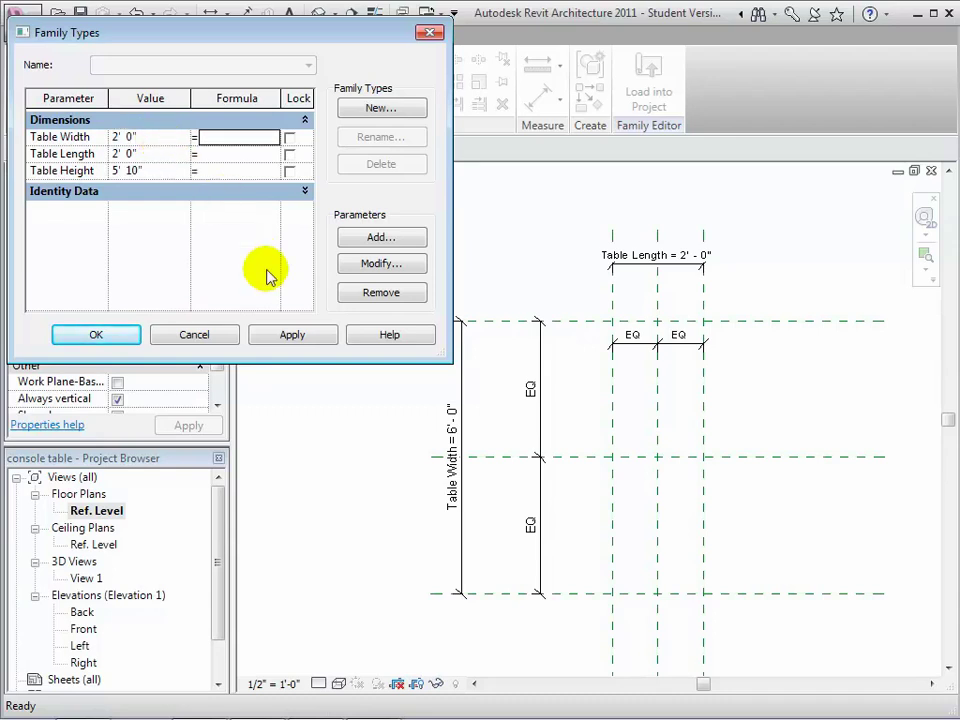
{"action": "left_click", "coordinate": [294, 334]}
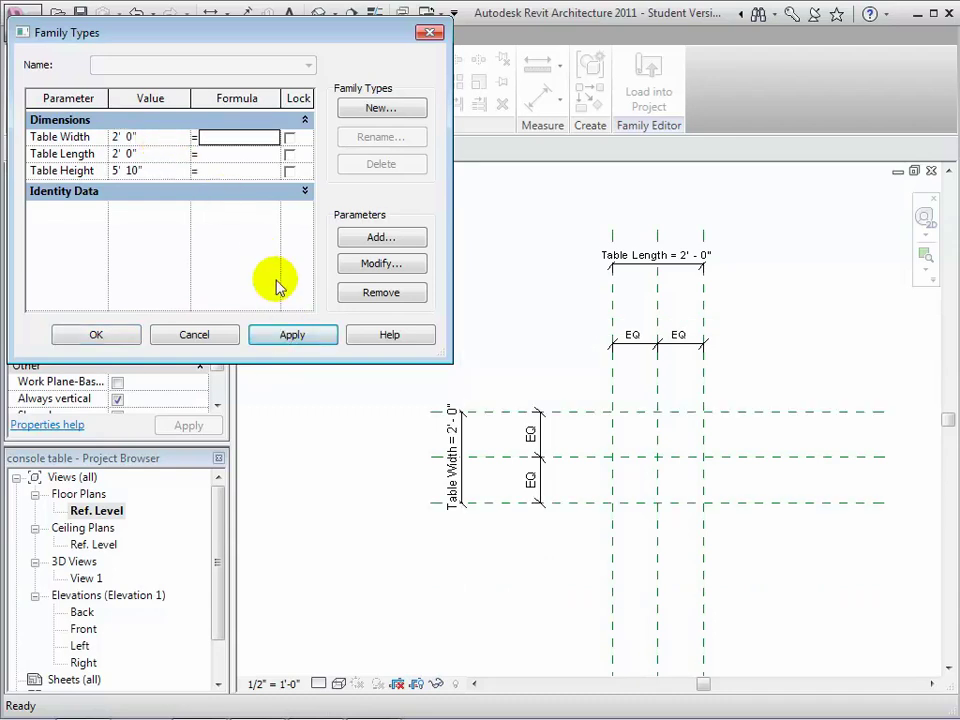
Step: Set Table Width to 4' 0" and apply it, then set Table Length to 3' 0"
{"action": "left_click", "coordinate": [147, 136]}
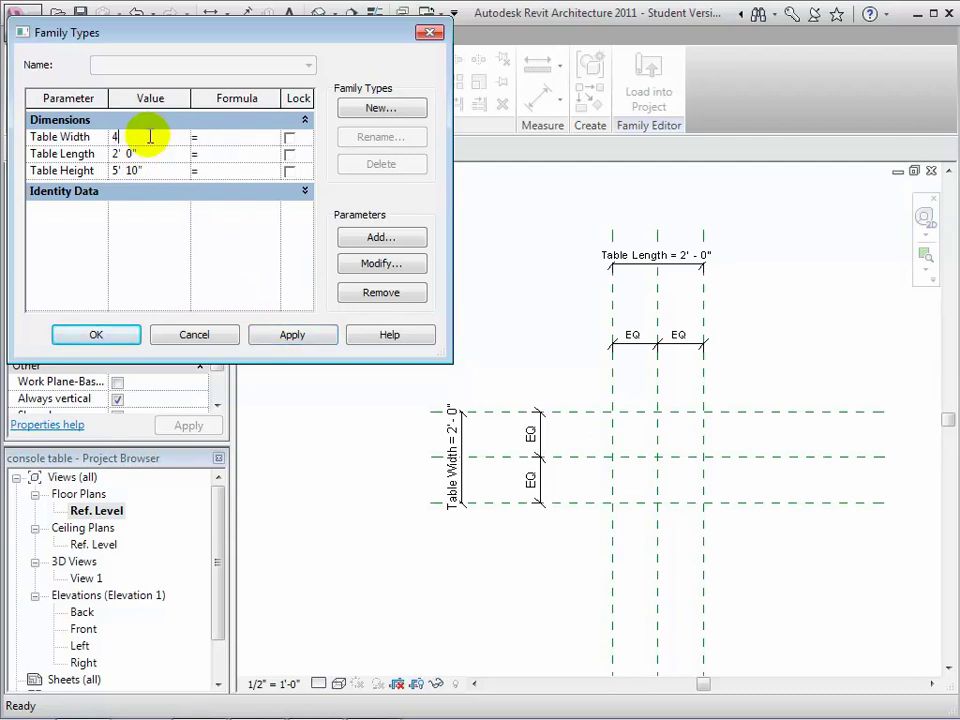
{"action": "type", "text": "4"}
{"action": "key", "text": "Tab"}
{"action": "left_click", "coordinate": [280, 336]}
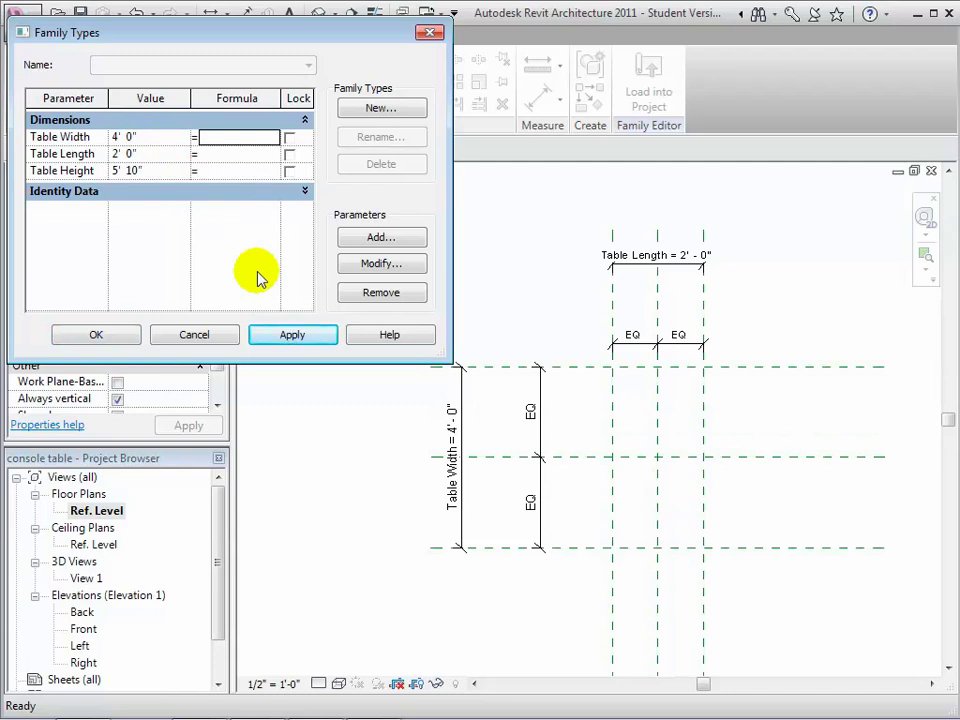
{"action": "left_click", "coordinate": [147, 154]}
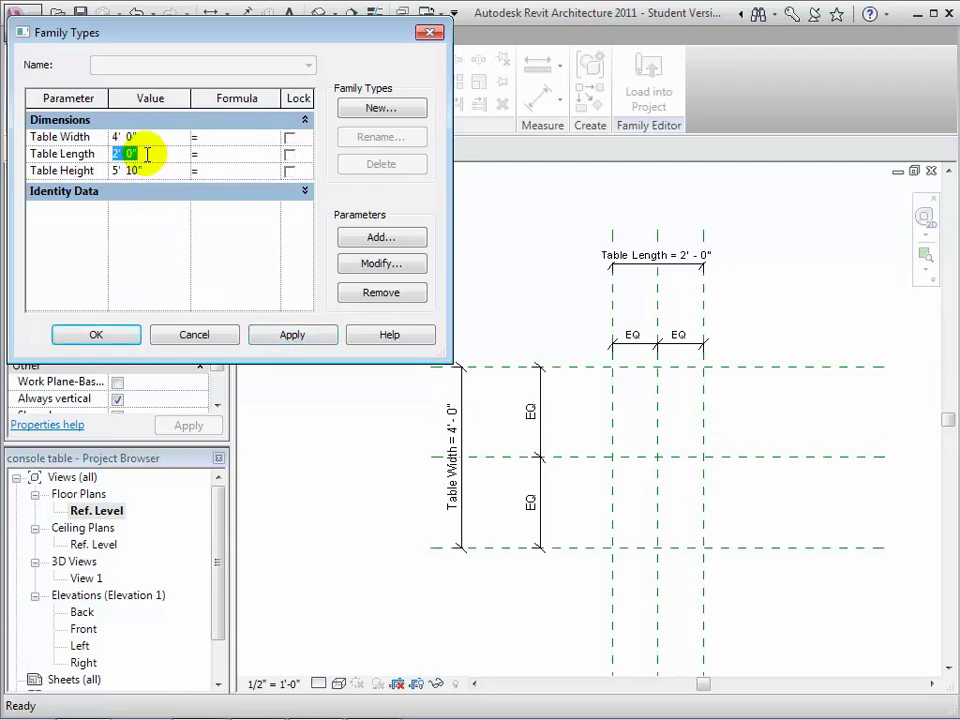
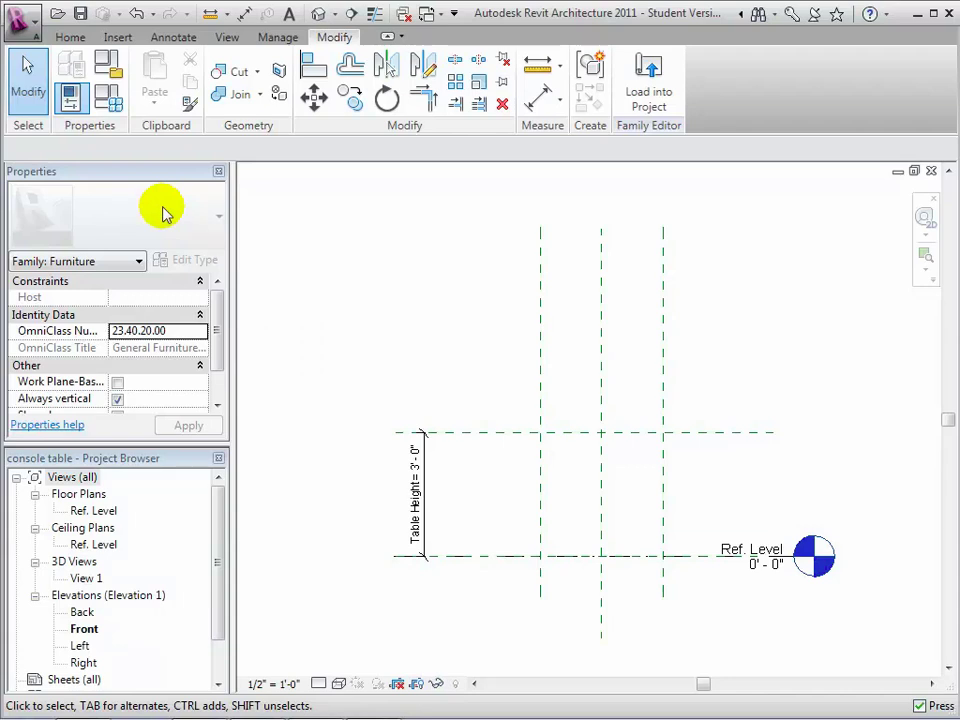
Step: Create a new family type named 30" L x 30" W x 16" H
{"action": "left_click", "coordinate": [109, 100]}
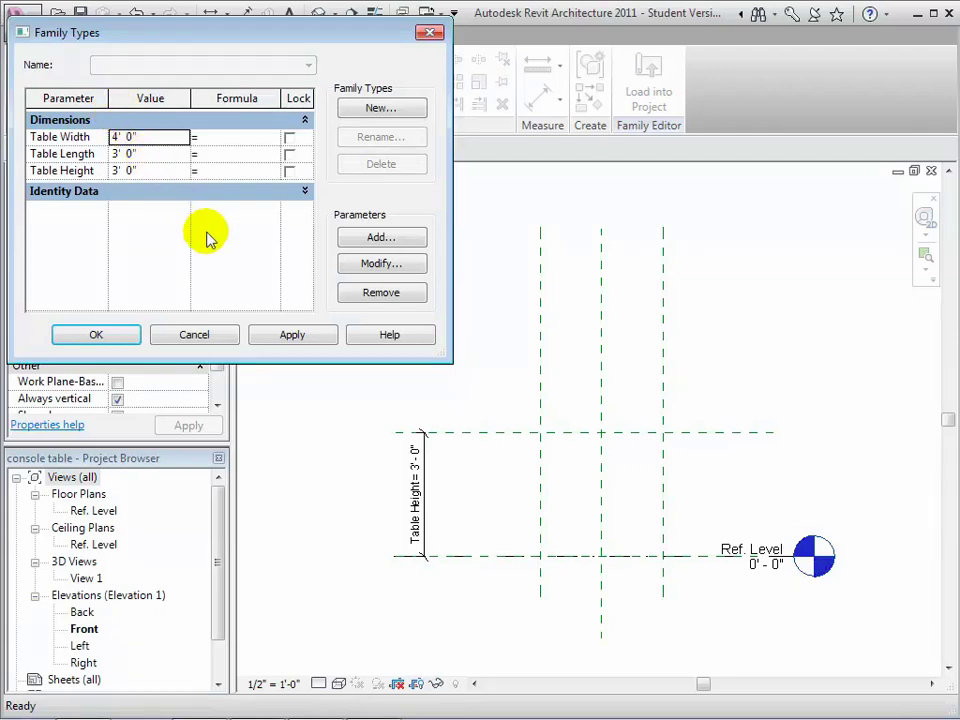
{"action": "left_click", "coordinate": [377, 112]}
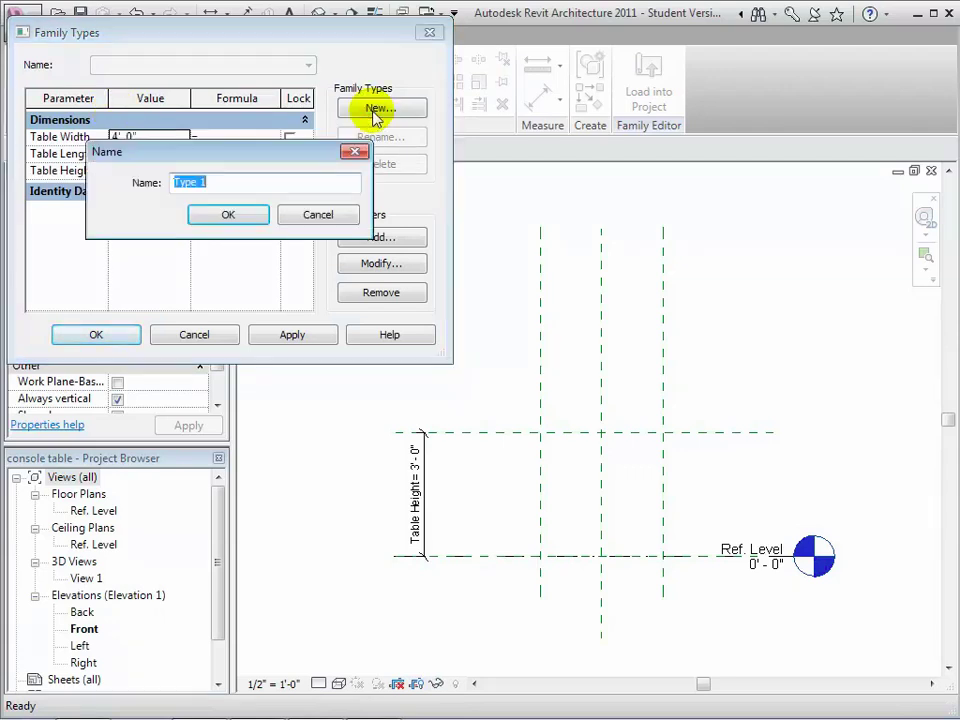
{"action": "type", "text": "30\" L x 30\" W x 16\" H"}
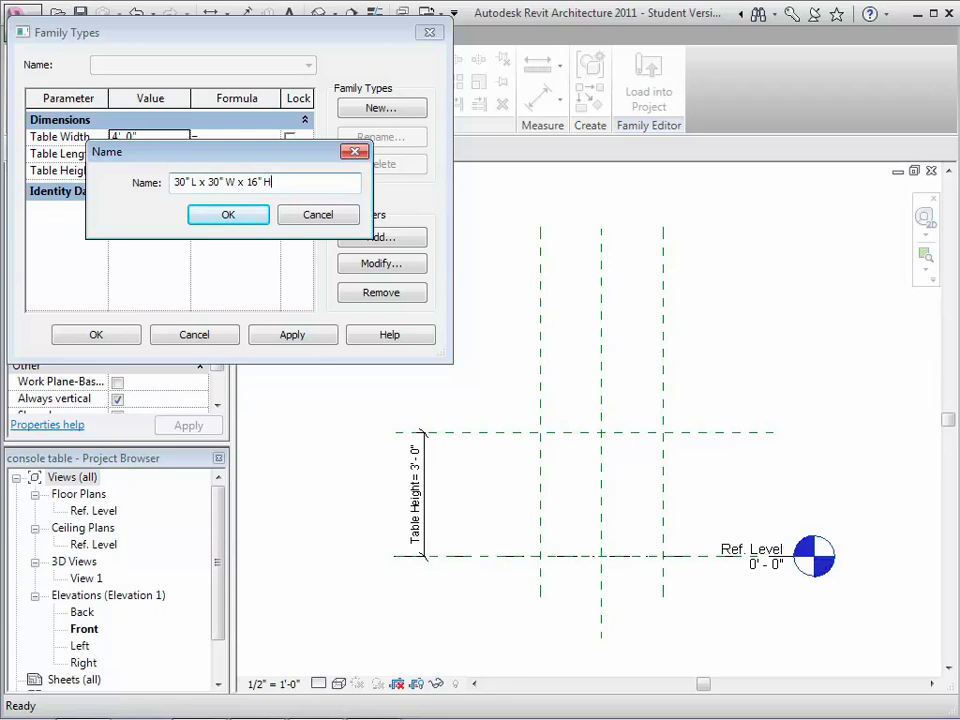
{"action": "key", "text": "Return"}
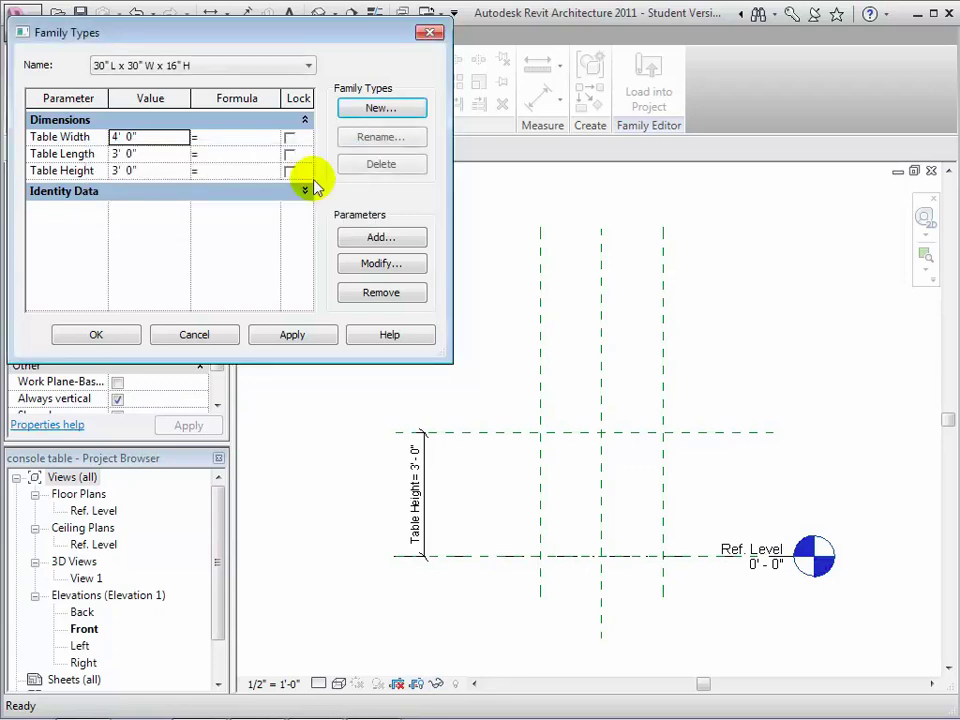
Step: Set the 30" L x 30" W x 16" H type's Table Width and Table Length to 2' 6" and Table Height to 1' 4", and apply
{"action": "double_click", "coordinate": [148, 137]}
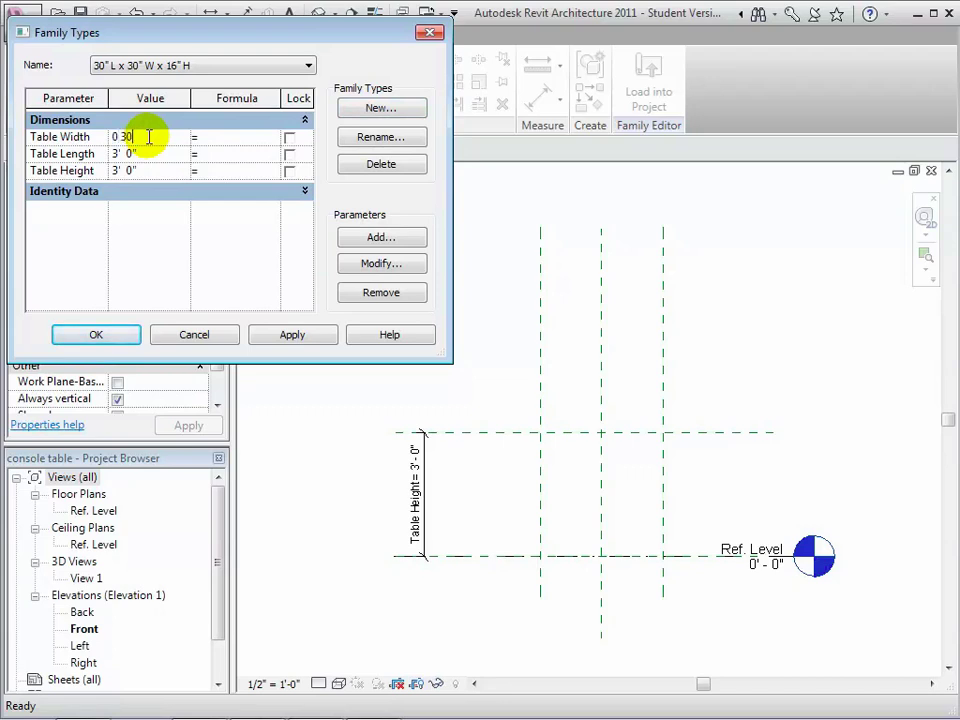
{"action": "type", "text": "0 30"}
{"action": "key", "text": "Tab"}
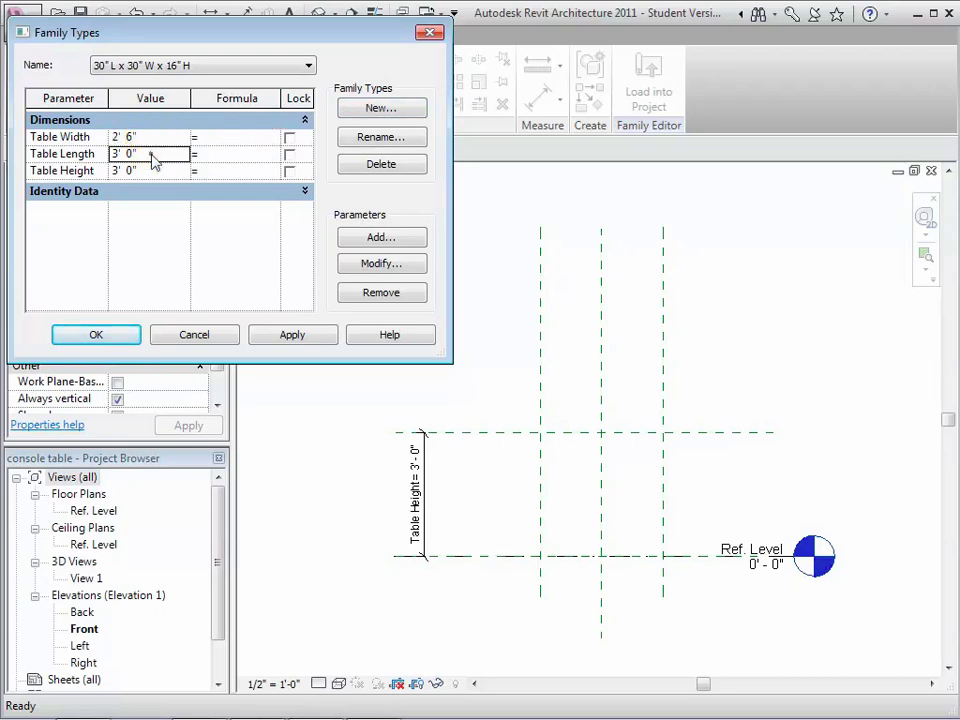
{"action": "double_click", "coordinate": [153, 154]}
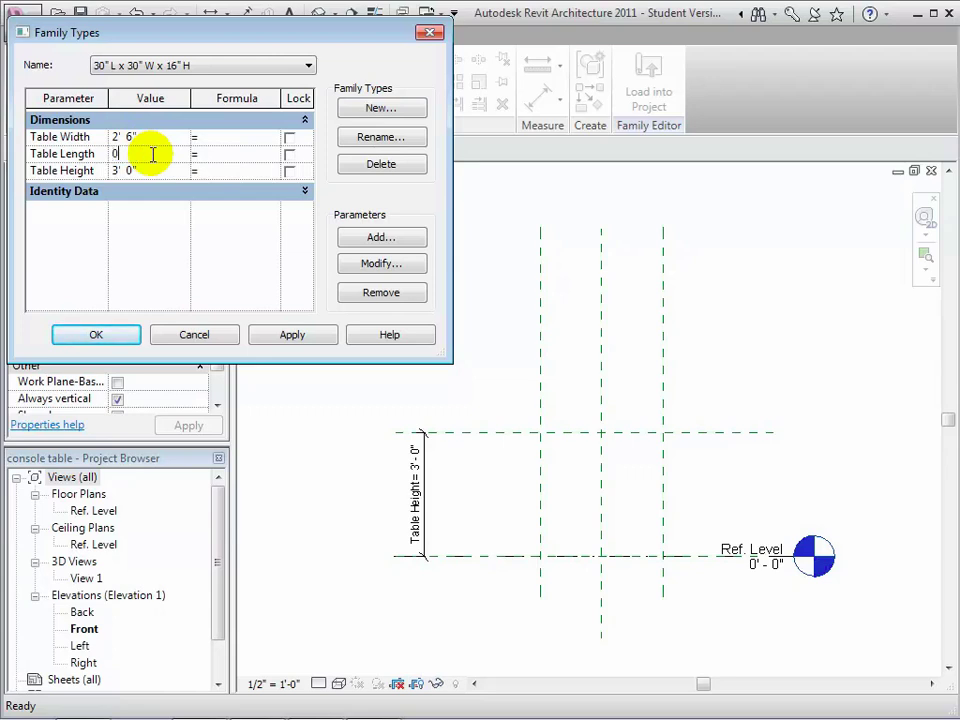
{"action": "key", "text": "Tab"}
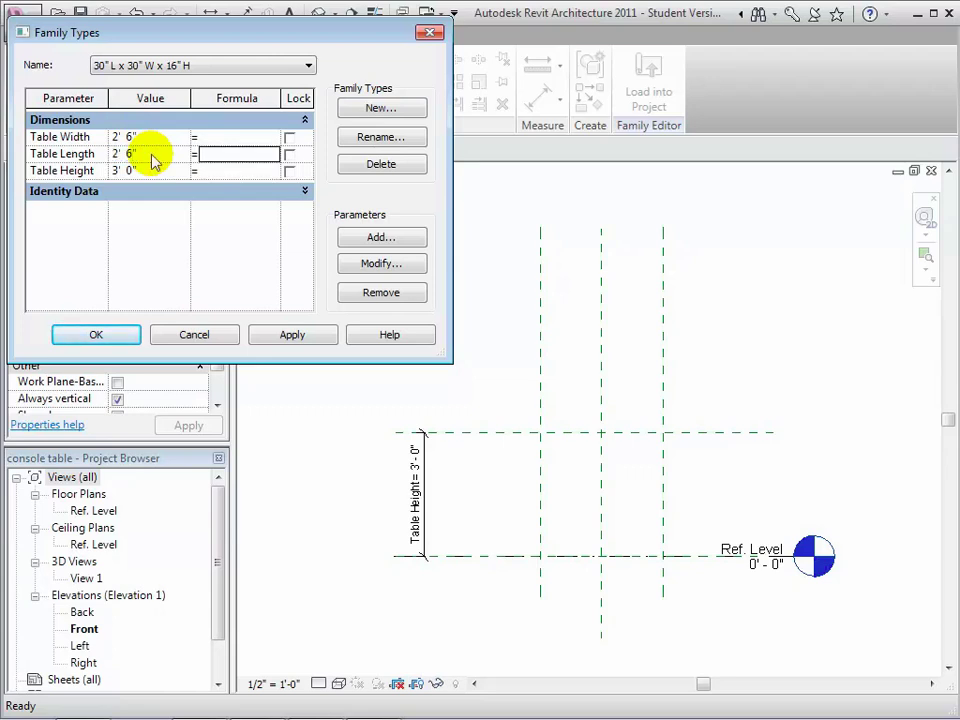
{"action": "double_click", "coordinate": [156, 168]}
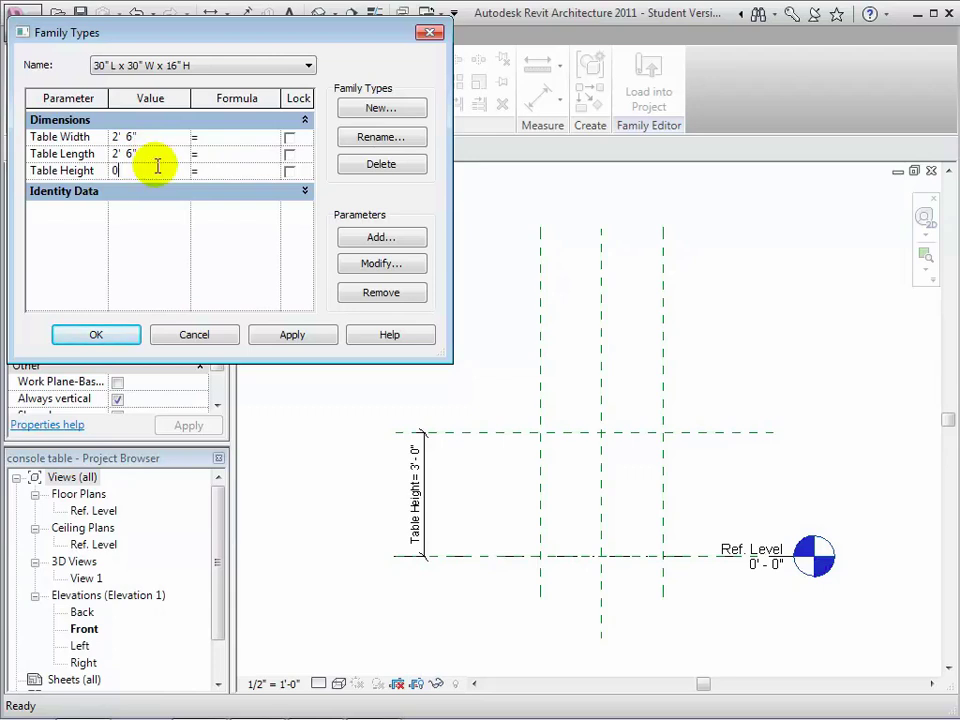
{"action": "type", "text": "0 16"}
{"action": "key", "text": "Tab"}
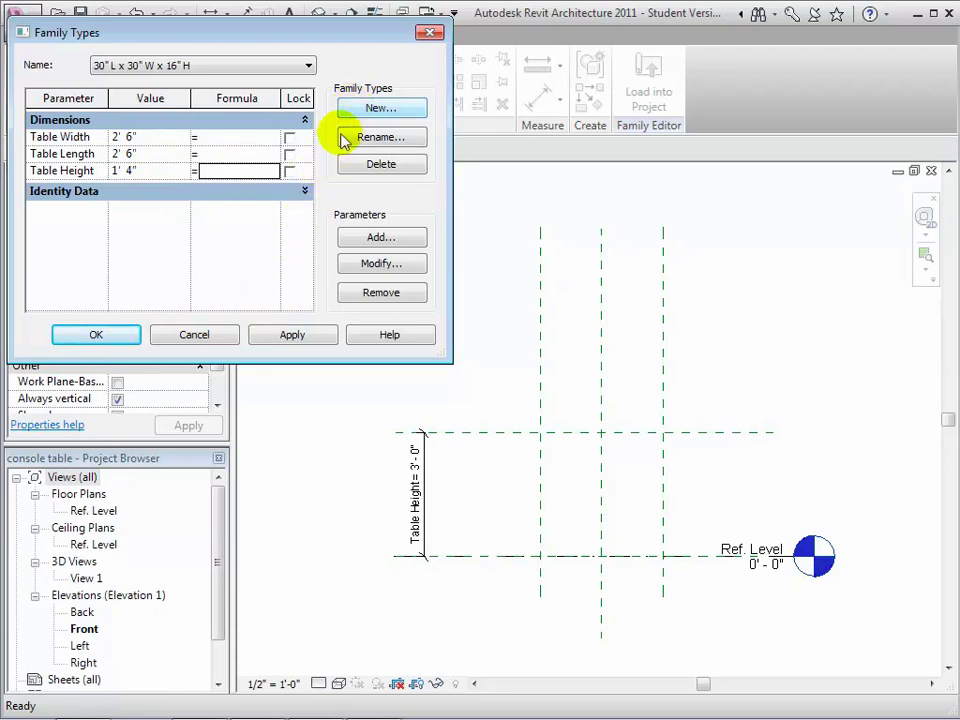
{"action": "left_click", "coordinate": [282, 327]}
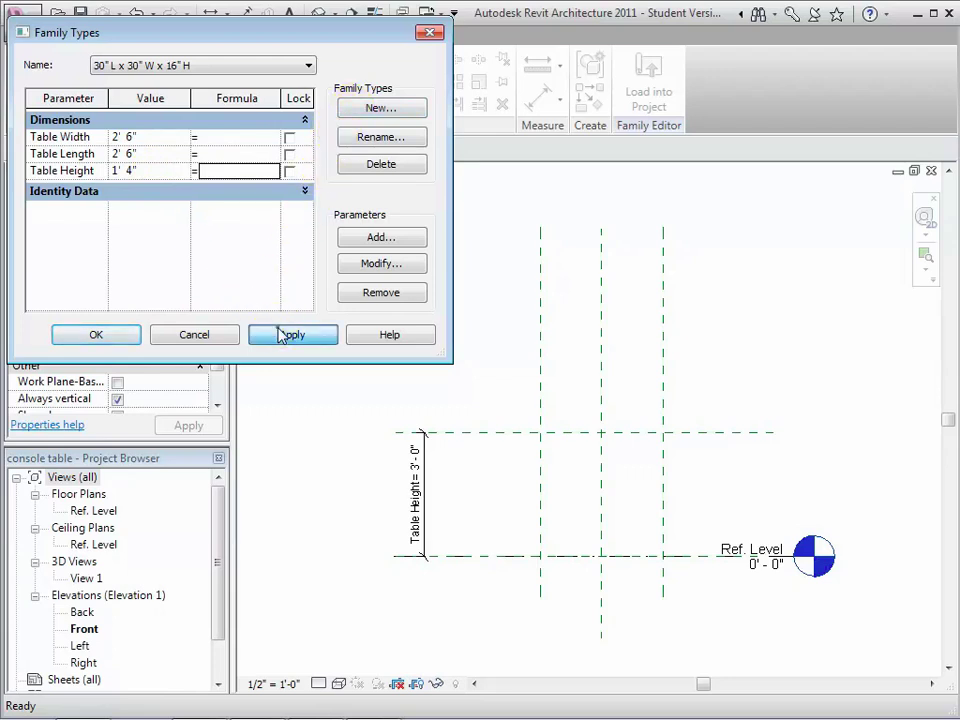
Step: Create a second family type named 84" L x 16" W x 32" H
{"action": "left_click", "coordinate": [377, 107]}
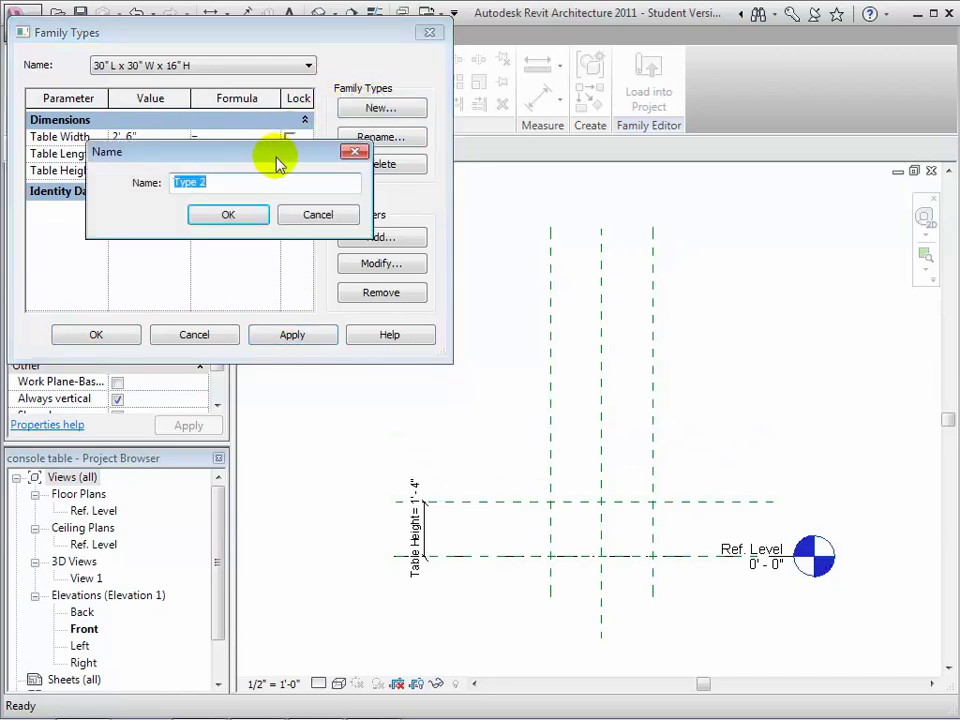
{"action": "type", "text": "84\" L x 16\" W x 32\" H"}
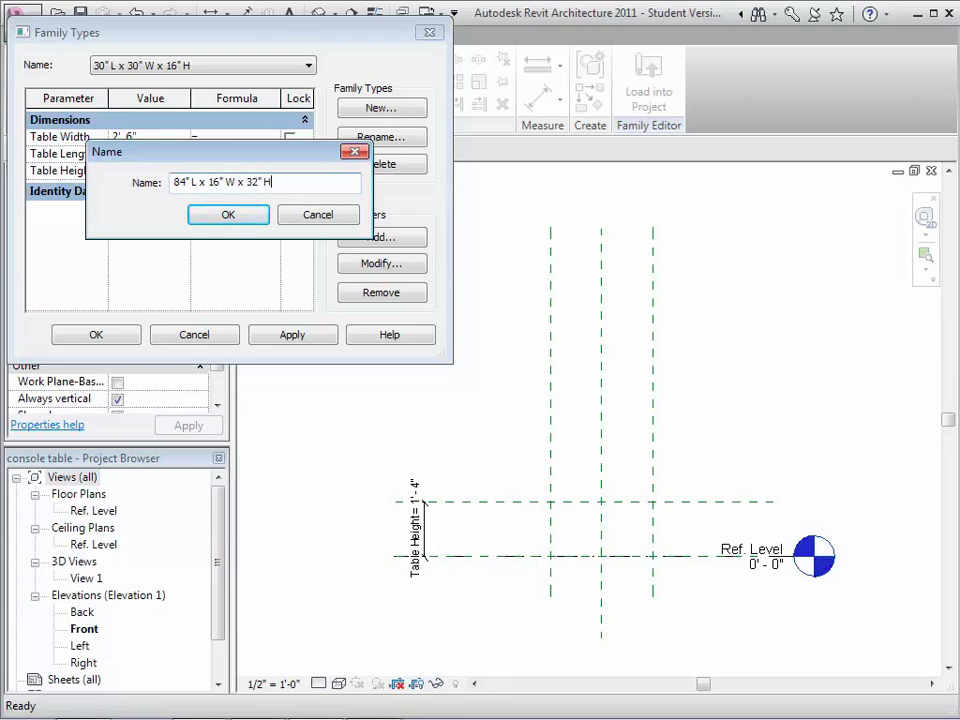
{"action": "left_click", "coordinate": [224, 213]}
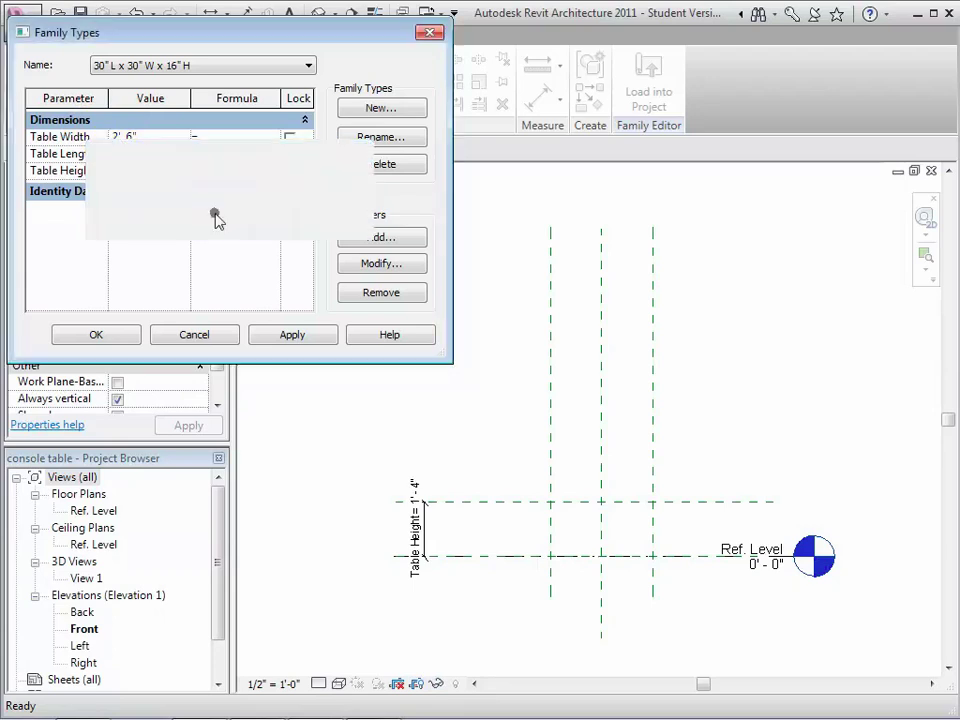
Step: Set the 84" L x 16" W x 32" H type's Table Width to 1' 4", Table Length to 7' 0" and Table Height to 2' 8", and apply
{"action": "left_click", "coordinate": [152, 133]}
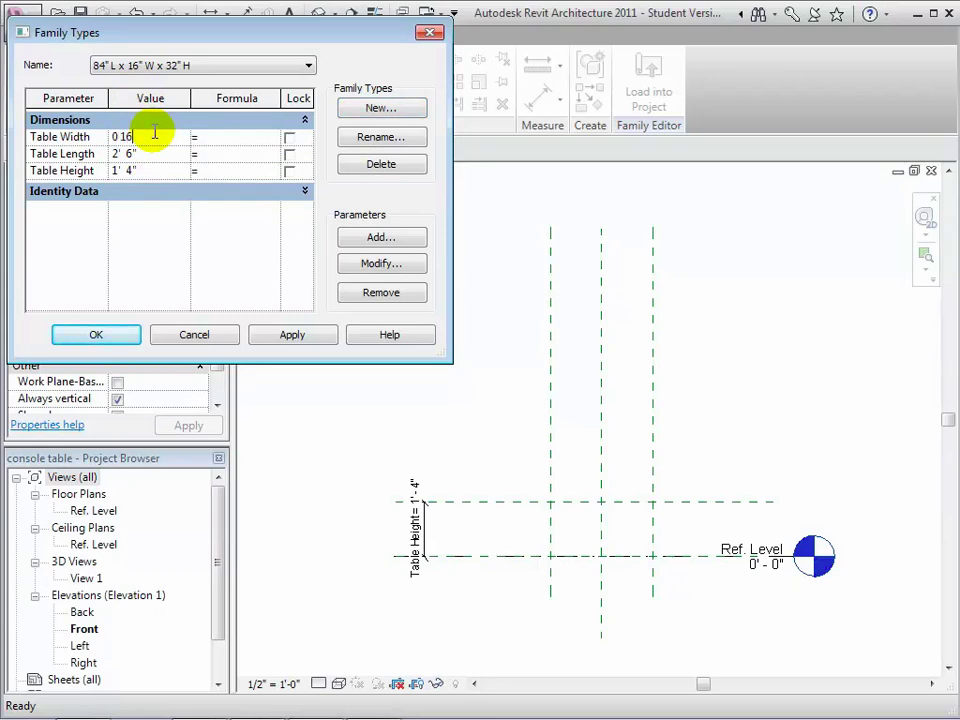
{"action": "type", "text": "0 16"}
{"action": "key", "text": "Tab"}
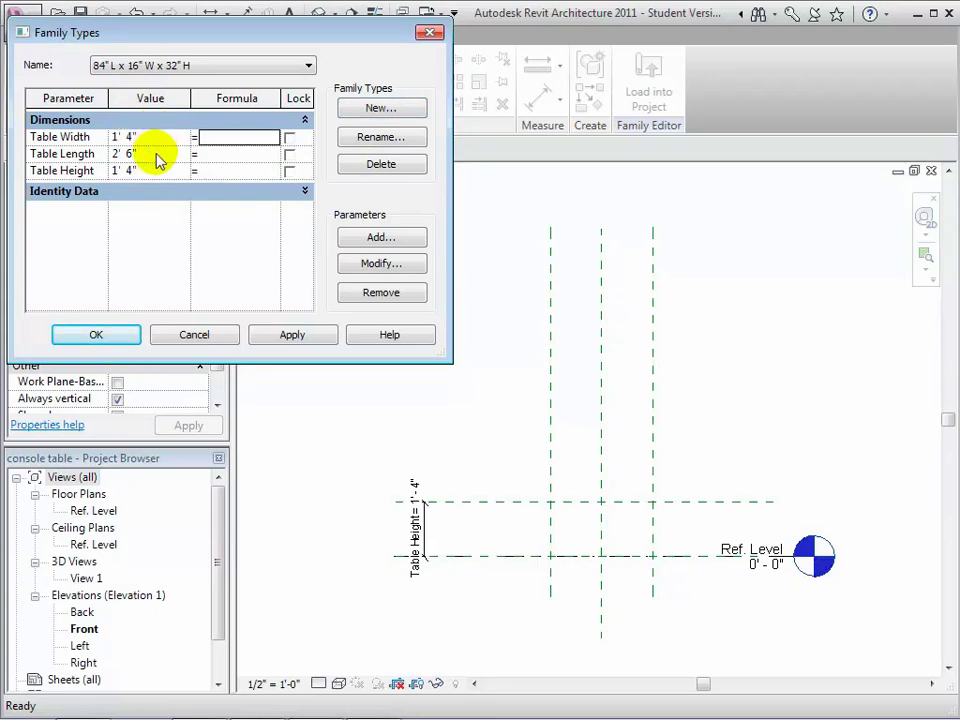
{"action": "left_click", "coordinate": [156, 155]}
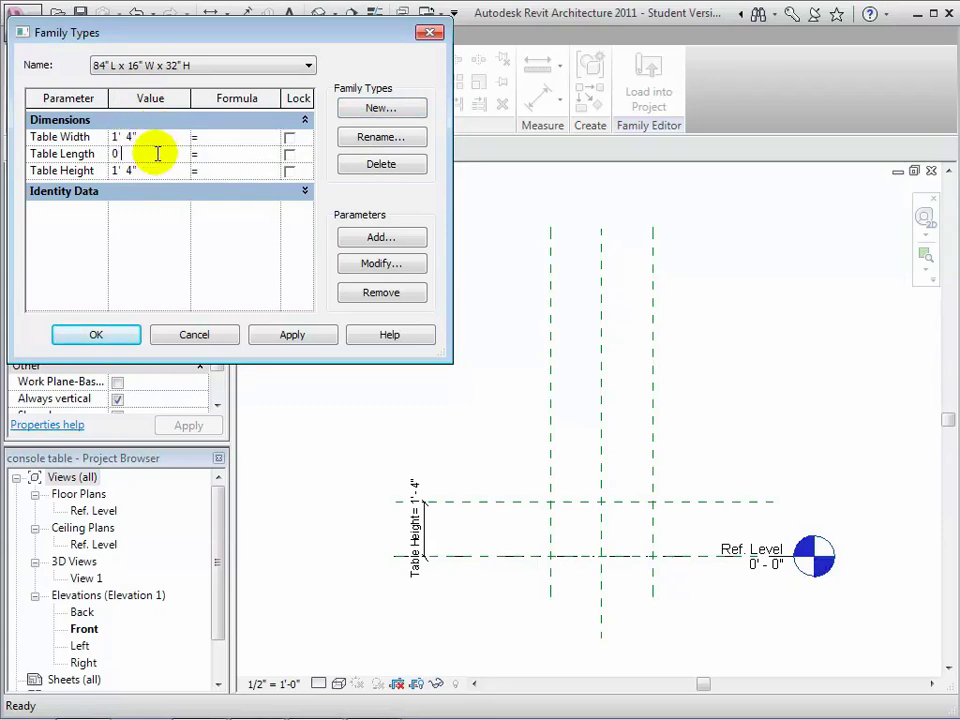
{"action": "key", "text": "Tab"}
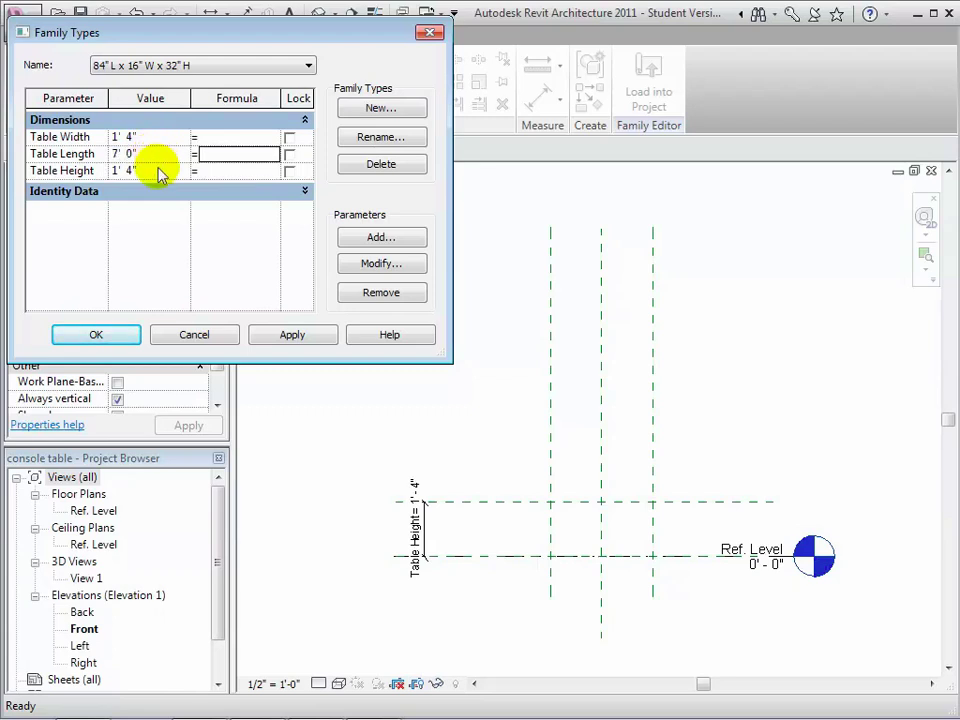
{"action": "left_click", "coordinate": [160, 171]}
{"action": "type", "text": "0 32"}
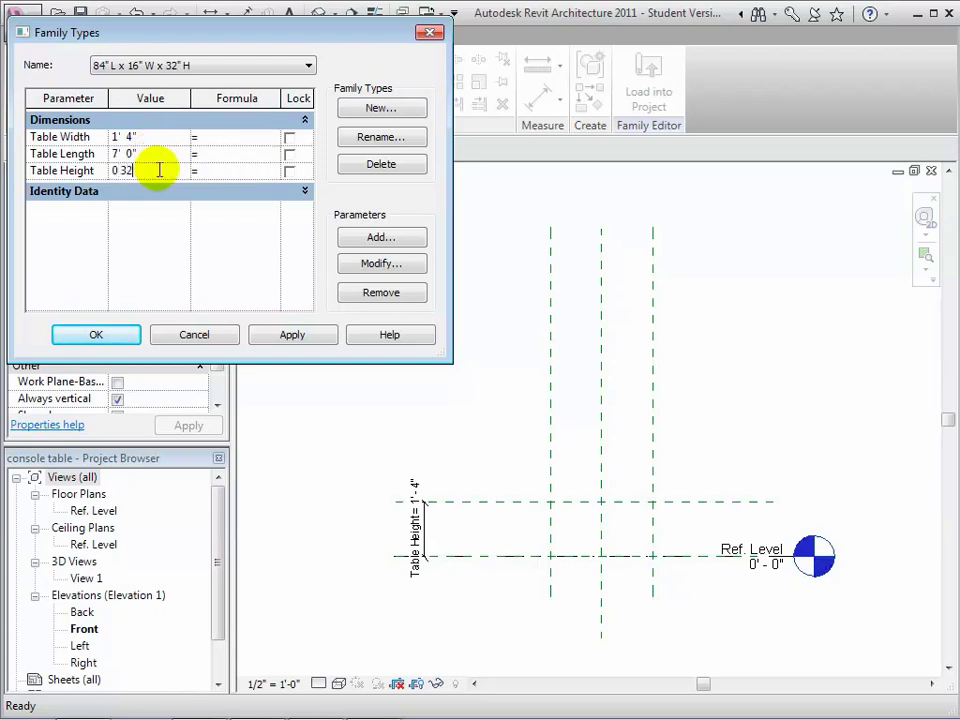
{"action": "key", "text": "Tab"}
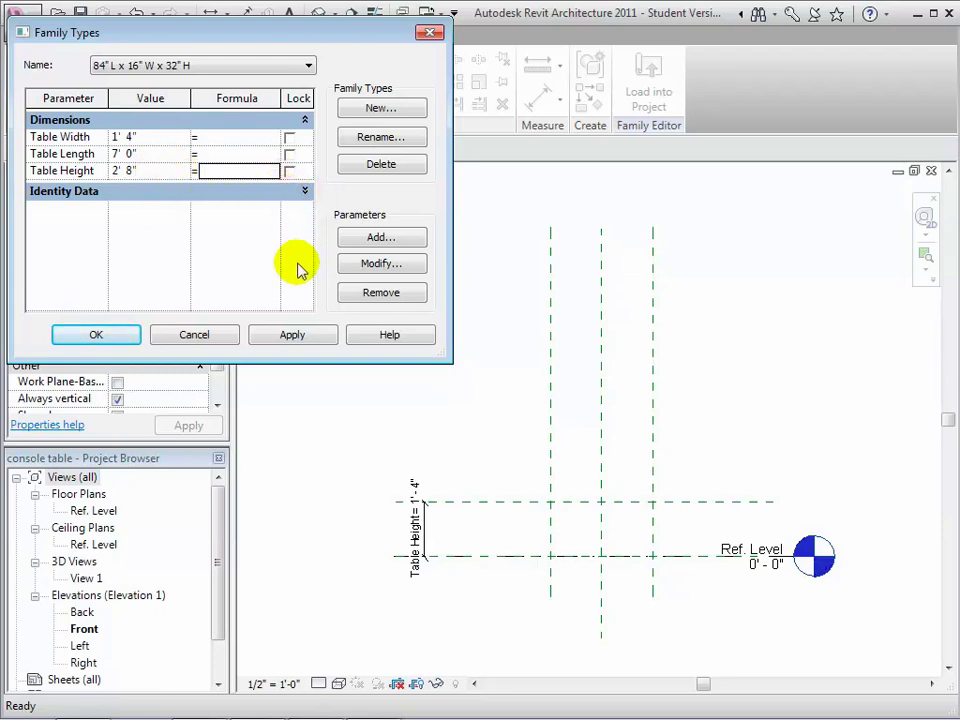
{"action": "left_click", "coordinate": [298, 336]}
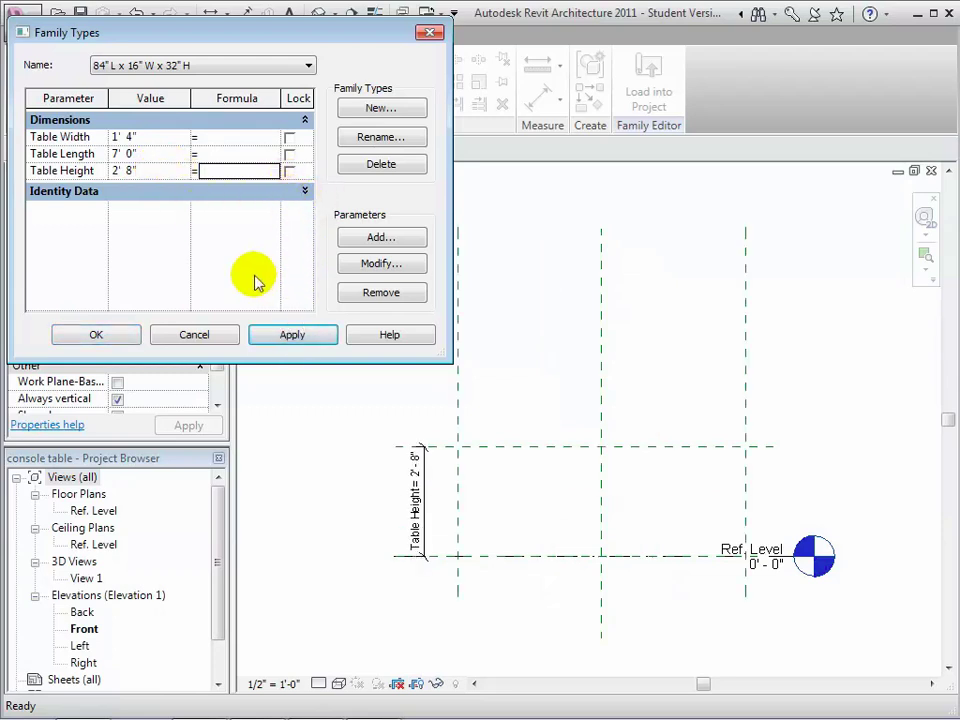
Step: Switch the current family type to 30" L x 30" W x 16" H and back to 84" L x 16" W x 32" H
{"action": "left_click", "coordinate": [307, 66]}
{"action": "left_click", "coordinate": [306, 87]}
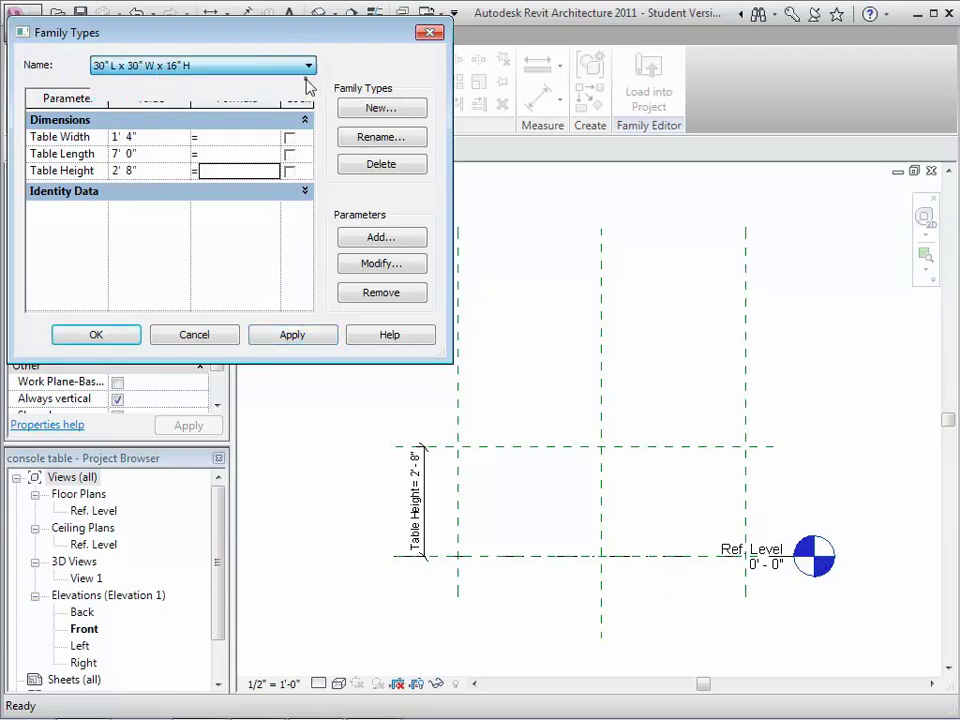
{"action": "left_click", "coordinate": [307, 66]}
{"action": "left_click", "coordinate": [272, 93]}
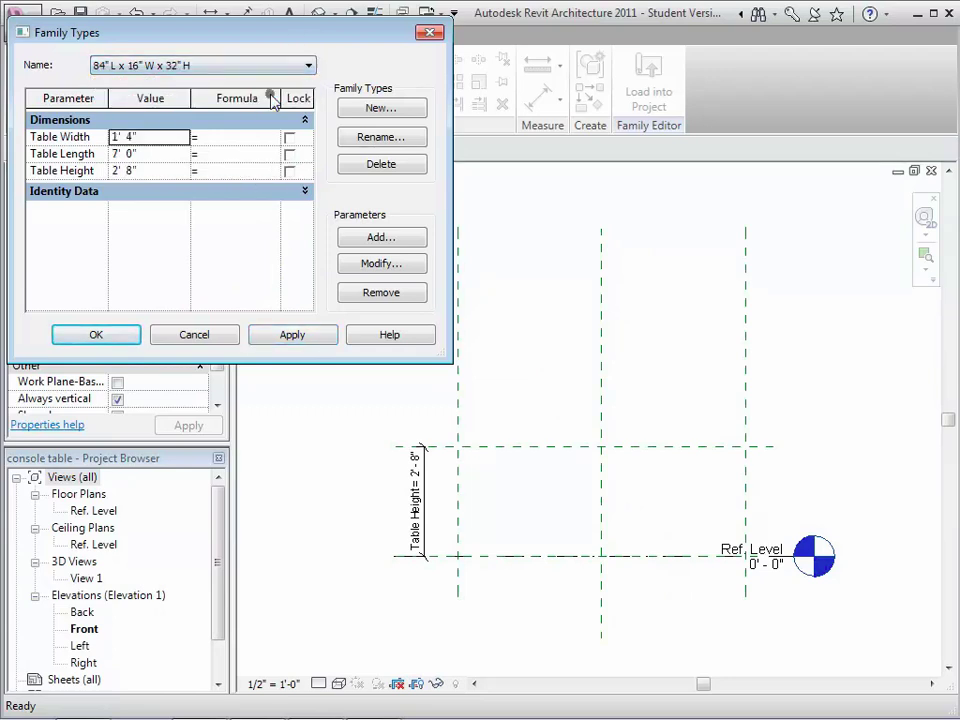
Step: Accept the family types, then in the Ref. Level floor plan sketch a rectangular extrusion profile about 4' 8" by 3' 0" across the reference planes
{"action": "left_click", "coordinate": [127, 339]}
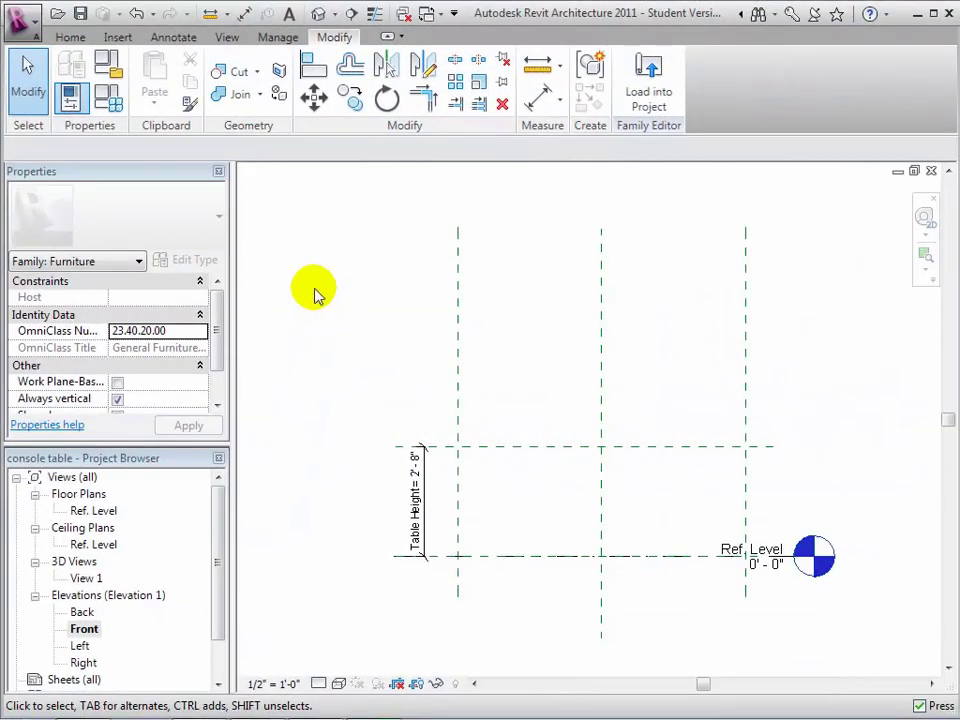
{"action": "left_click", "coordinate": [72, 37]}
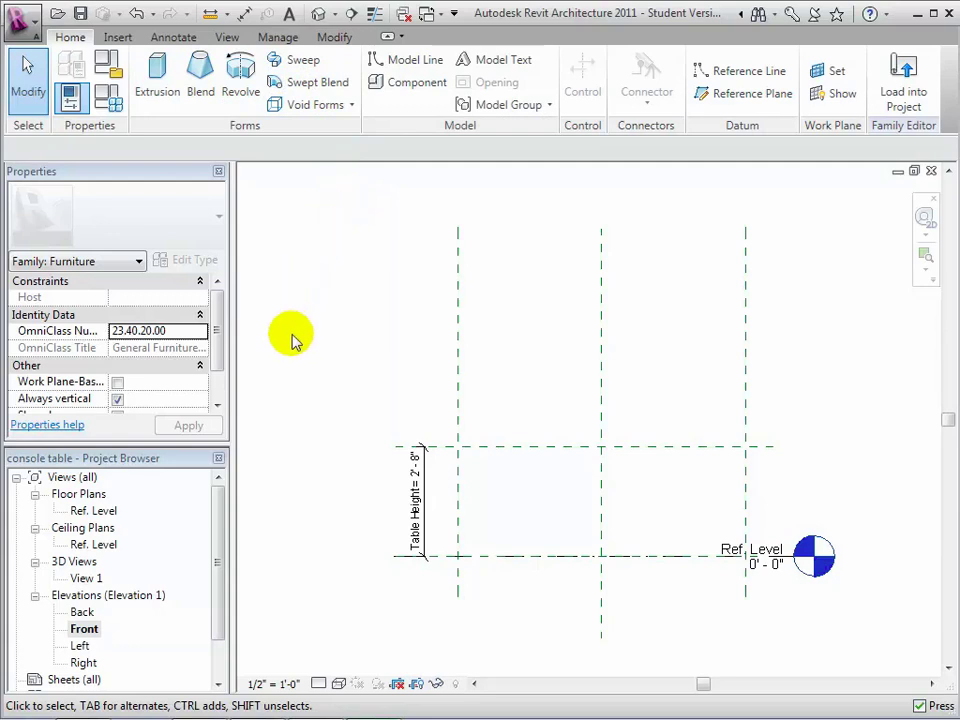
{"action": "double_click", "coordinate": [100, 512]}
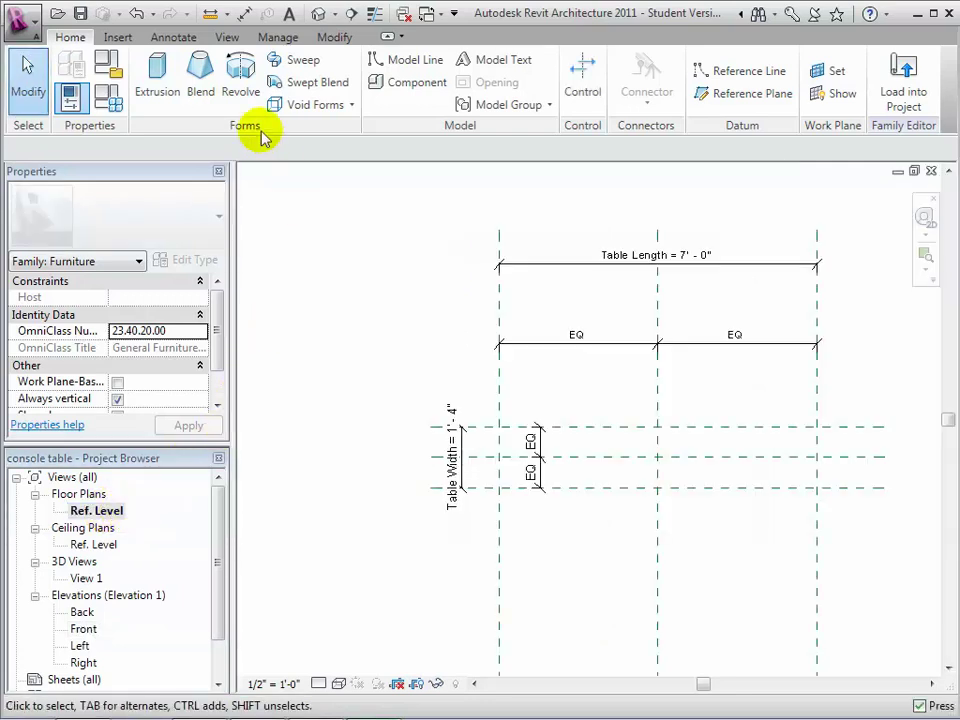
{"action": "left_click", "coordinate": [165, 95]}
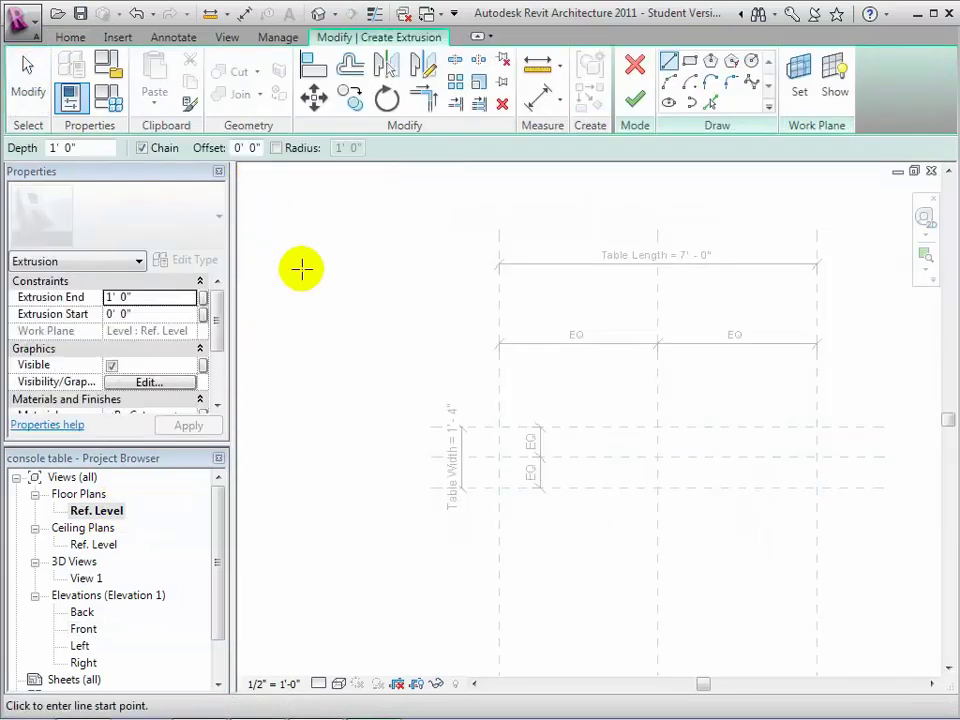
{"action": "left_click", "coordinate": [689, 61]}
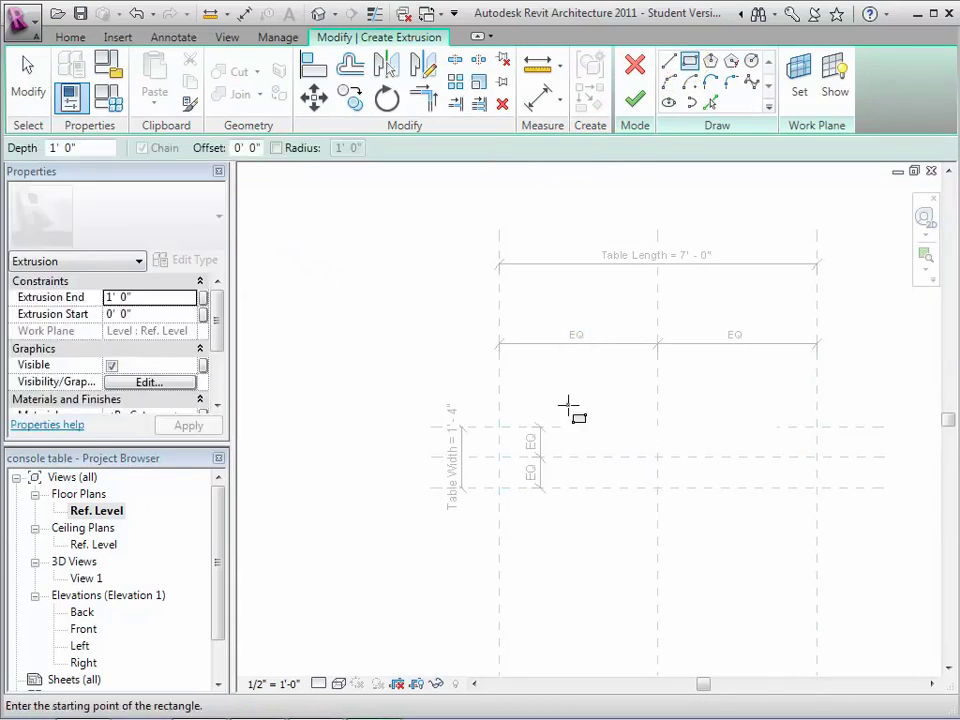
{"action": "left_click_drag", "start_coordinate": [568, 405], "coordinate": [779, 542]}
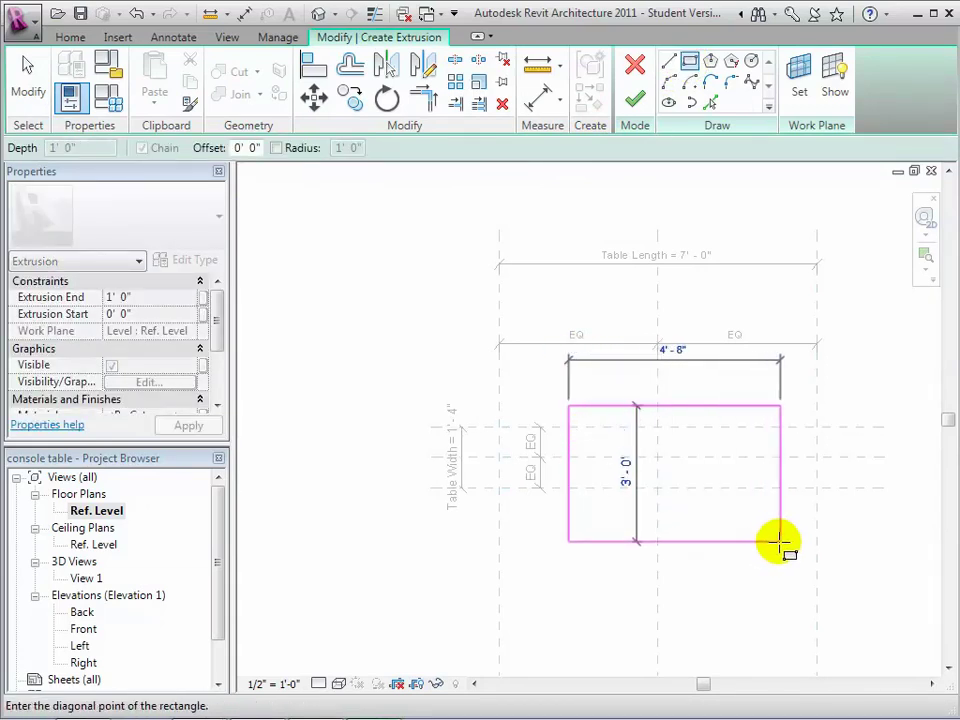
{"action": "left_click", "coordinate": [779, 541]}
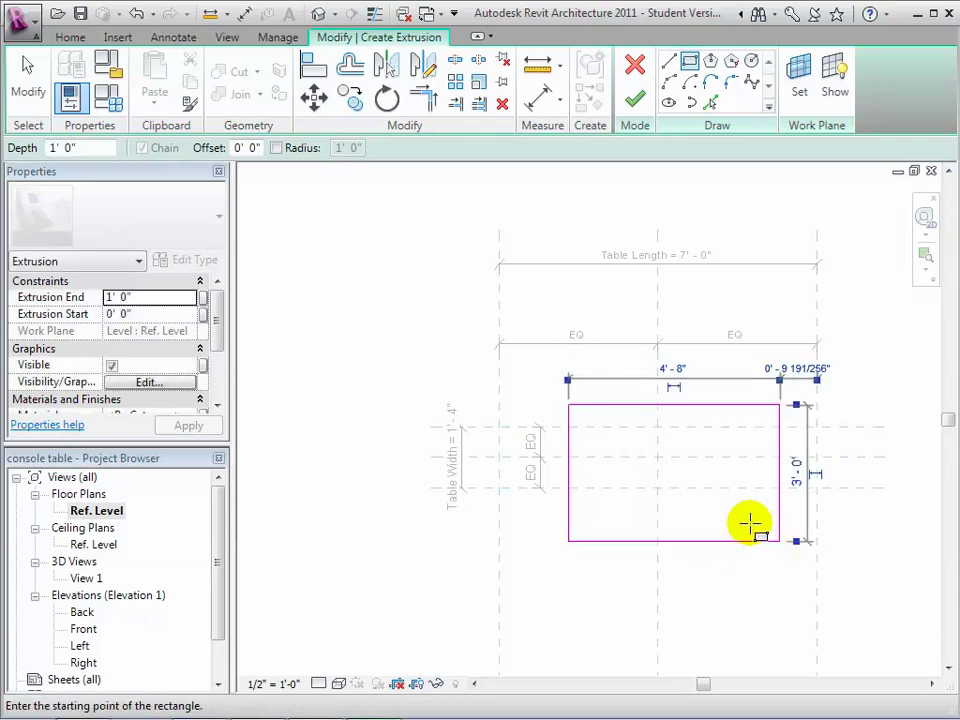
Step: Align and lock the rectangle's upper edge to the back width reference plane and its right edge to the right length reference plane
{"action": "left_click", "coordinate": [315, 66]}
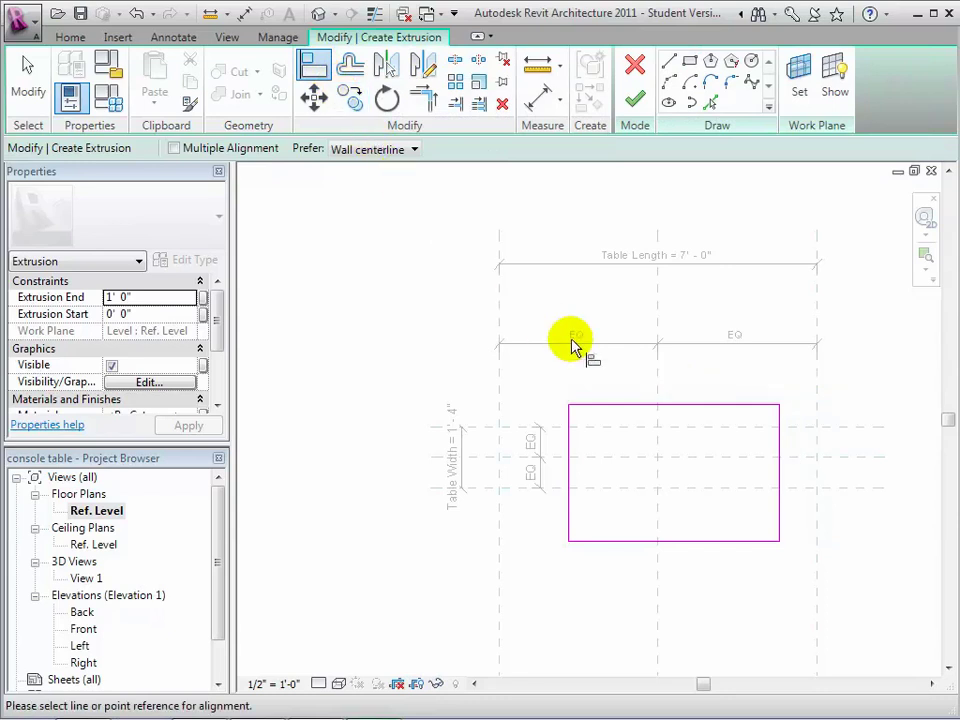
{"action": "left_click", "coordinate": [620, 429]}
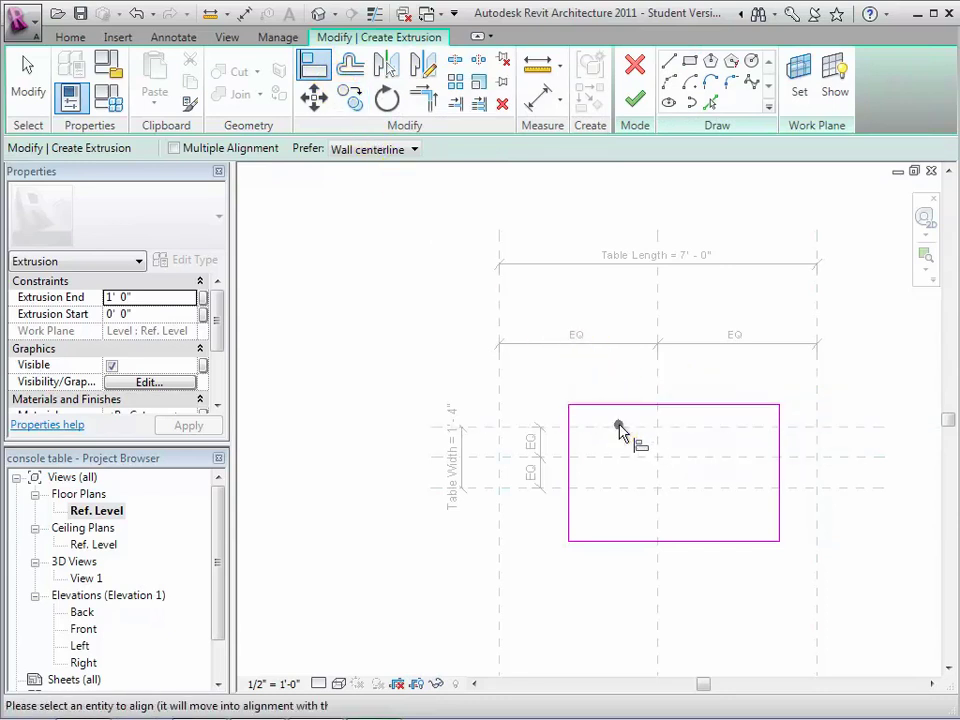
{"action": "left_click", "coordinate": [621, 406]}
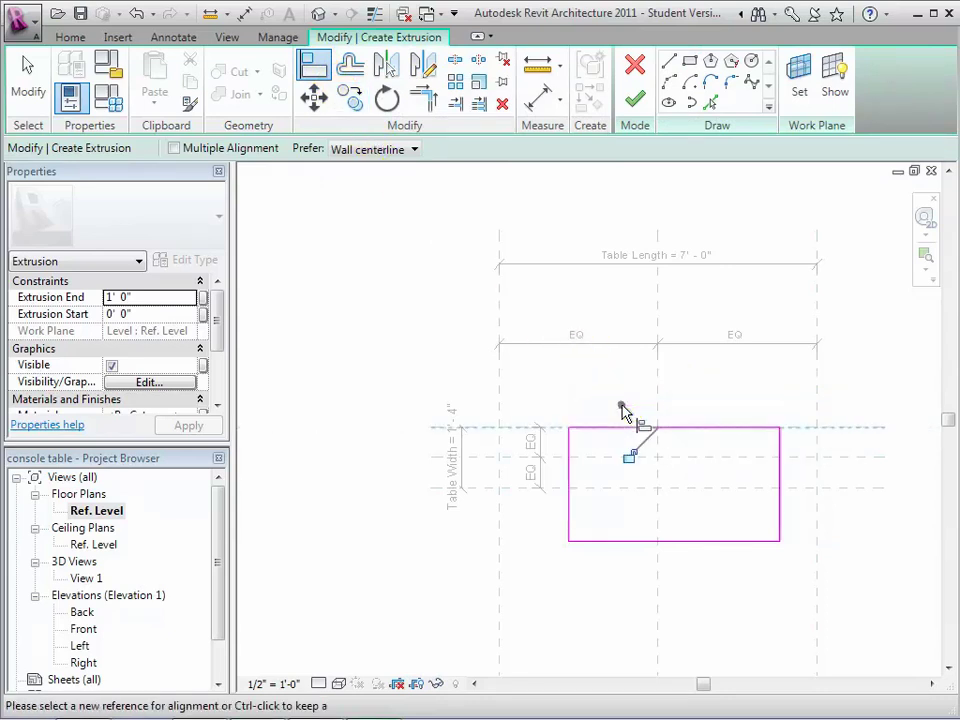
{"action": "left_click", "coordinate": [630, 458]}
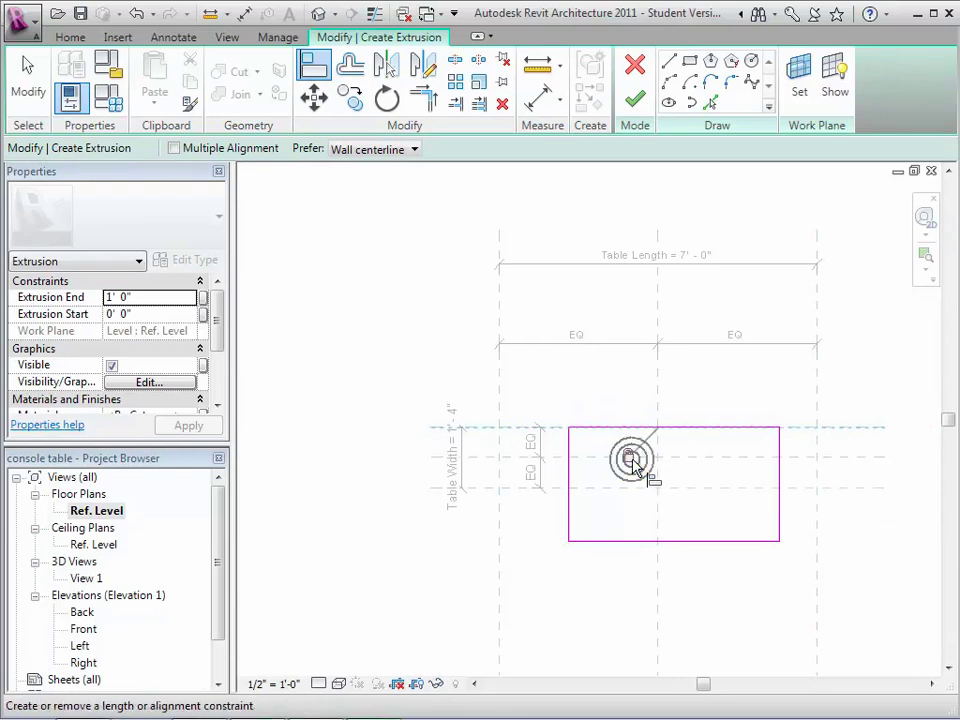
{"action": "left_click", "coordinate": [816, 478]}
{"action": "left_click", "coordinate": [778, 476]}
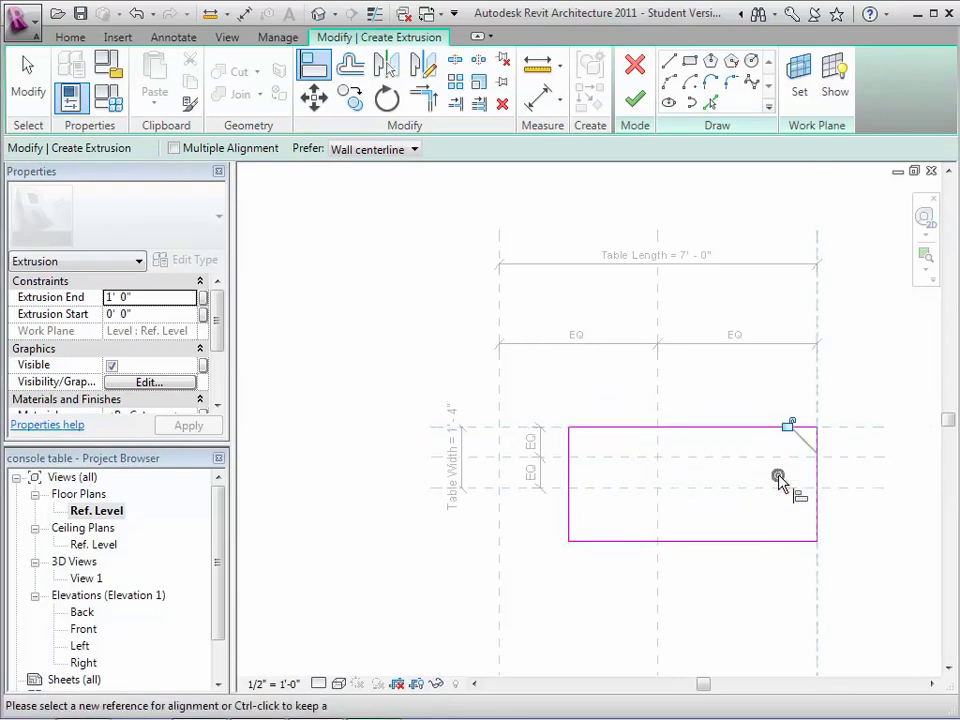
{"action": "left_click", "coordinate": [789, 426]}
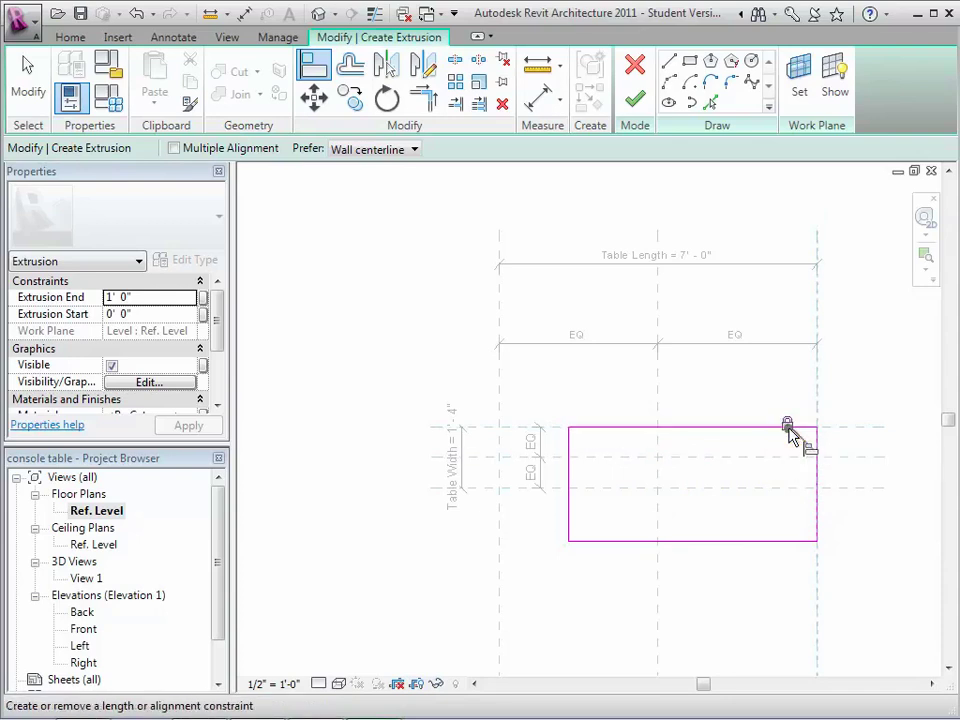
Step: Align and lock the rectangle's lower and left edges to the front and left reference planes, and finish the extrusion
{"action": "left_click", "coordinate": [705, 489]}
{"action": "left_click", "coordinate": [705, 541]}
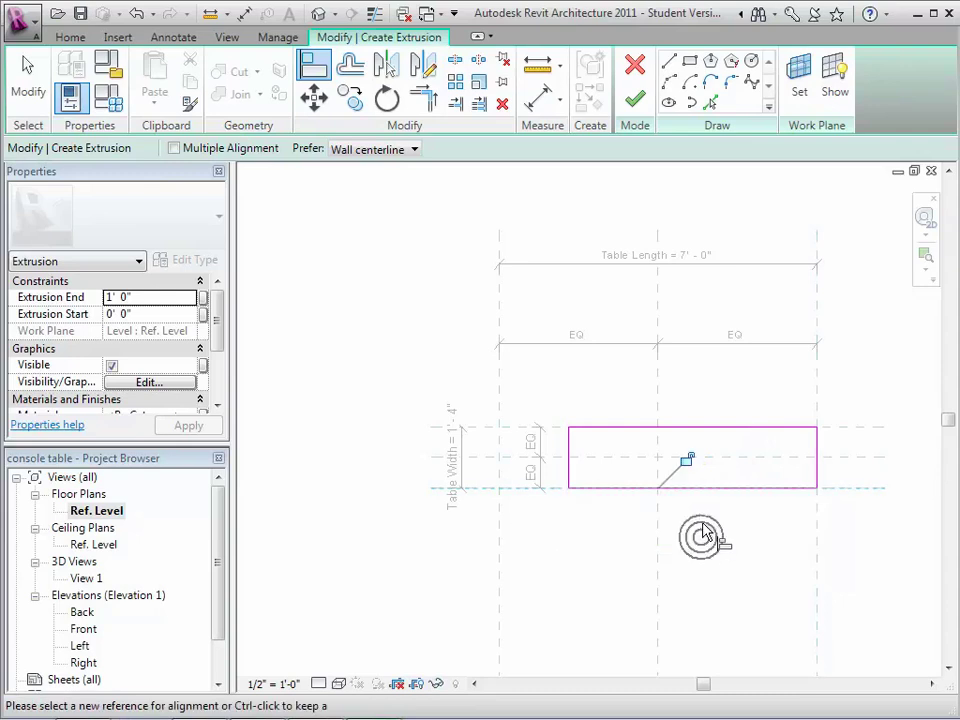
{"action": "left_click", "coordinate": [688, 463]}
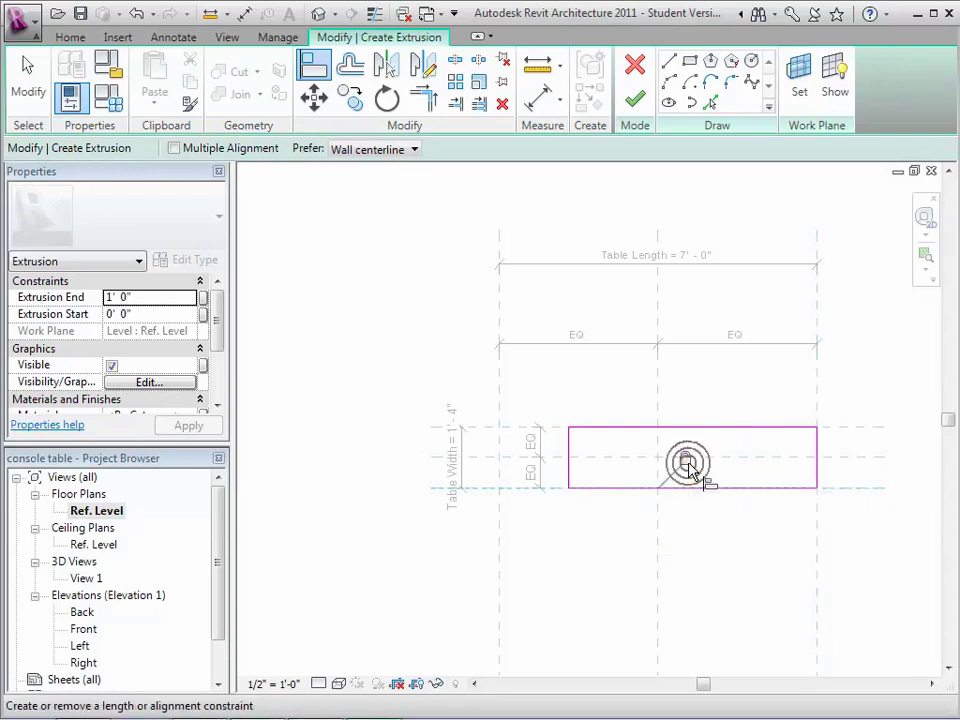
{"action": "left_click", "coordinate": [500, 474]}
{"action": "left_click", "coordinate": [569, 470]}
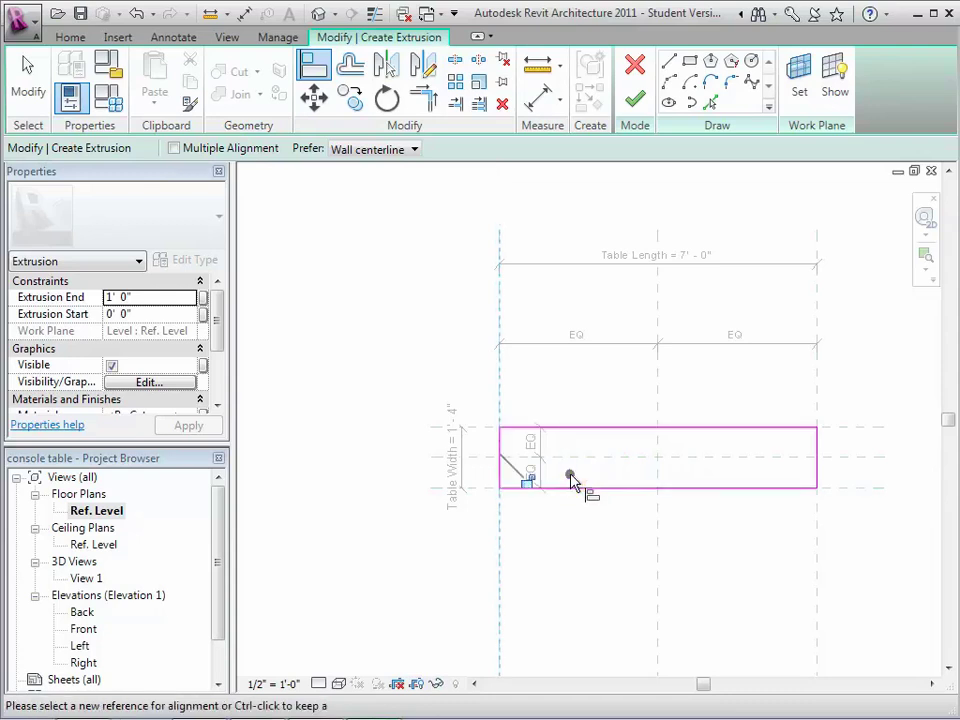
{"action": "left_click", "coordinate": [526, 479]}
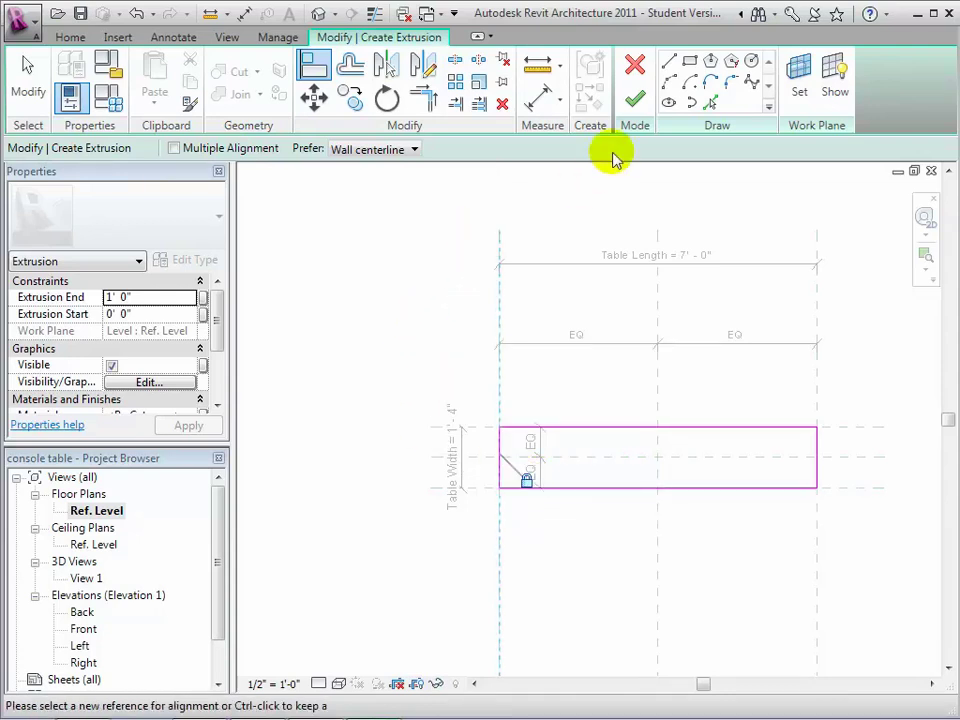
{"action": "left_click", "coordinate": [636, 101]}
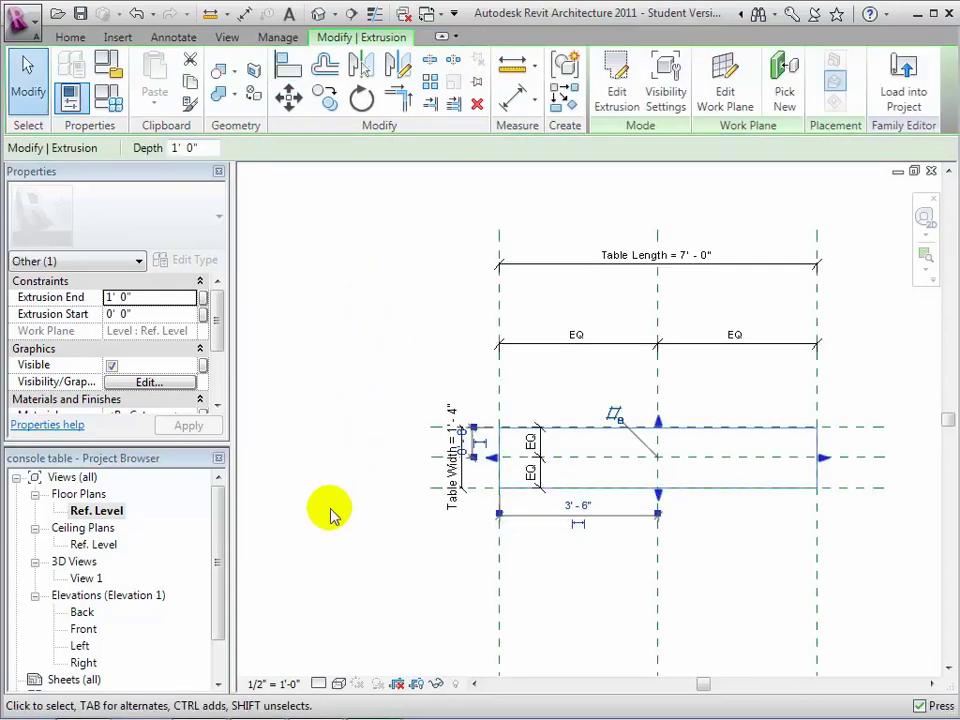
Step: In the Front elevation, align the extrusion's top edge to the Table Top reference plane and lock it
{"action": "double_click", "coordinate": [82, 629]}
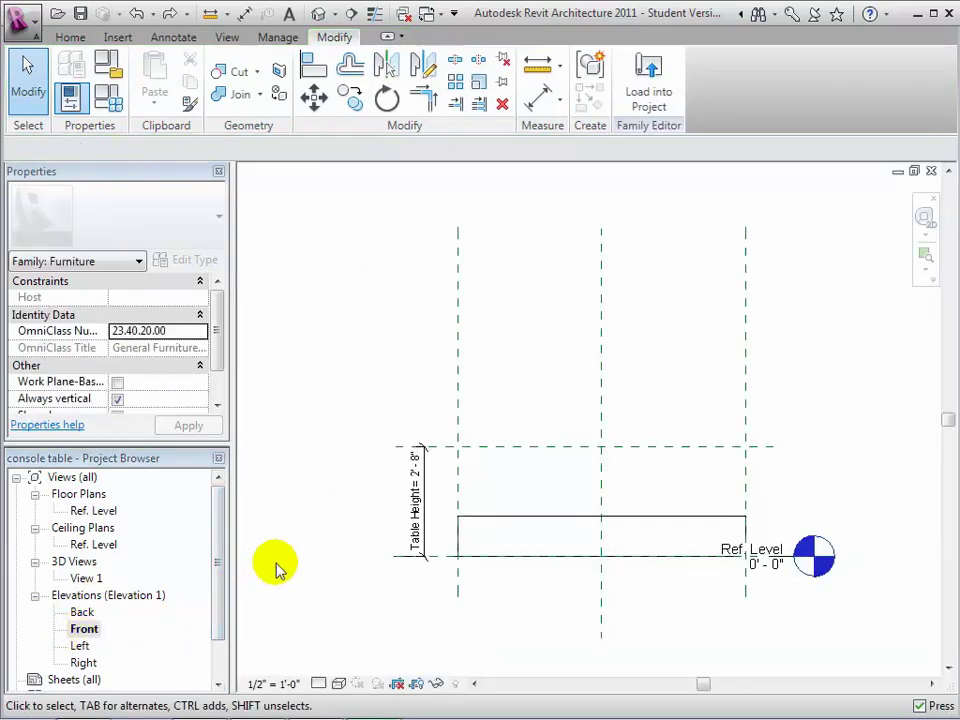
{"action": "left_click", "coordinate": [499, 521]}
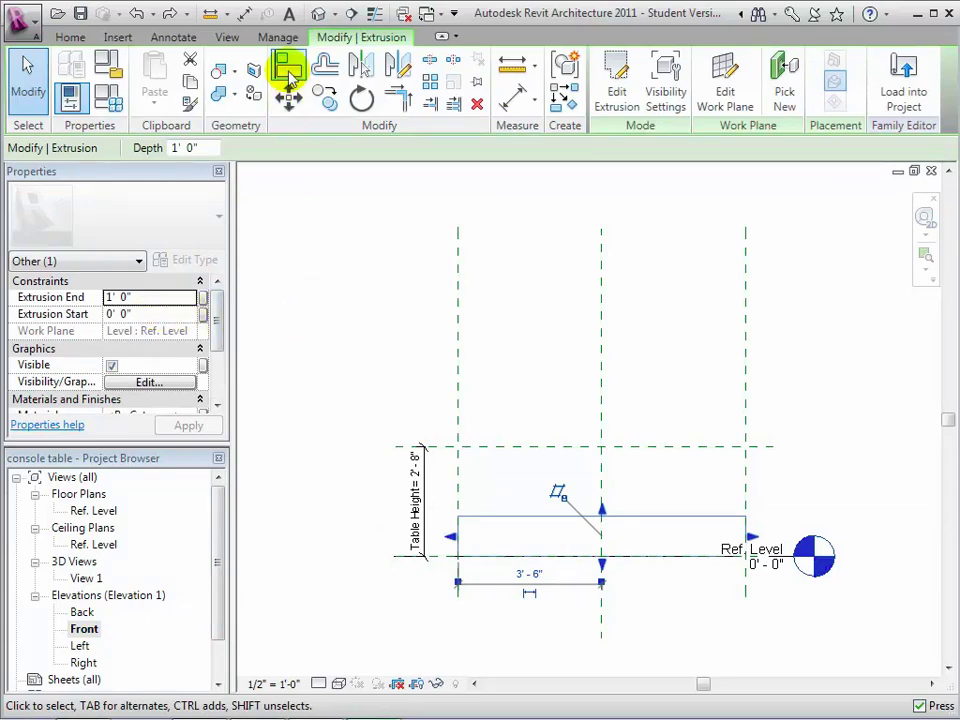
{"action": "left_click", "coordinate": [288, 74]}
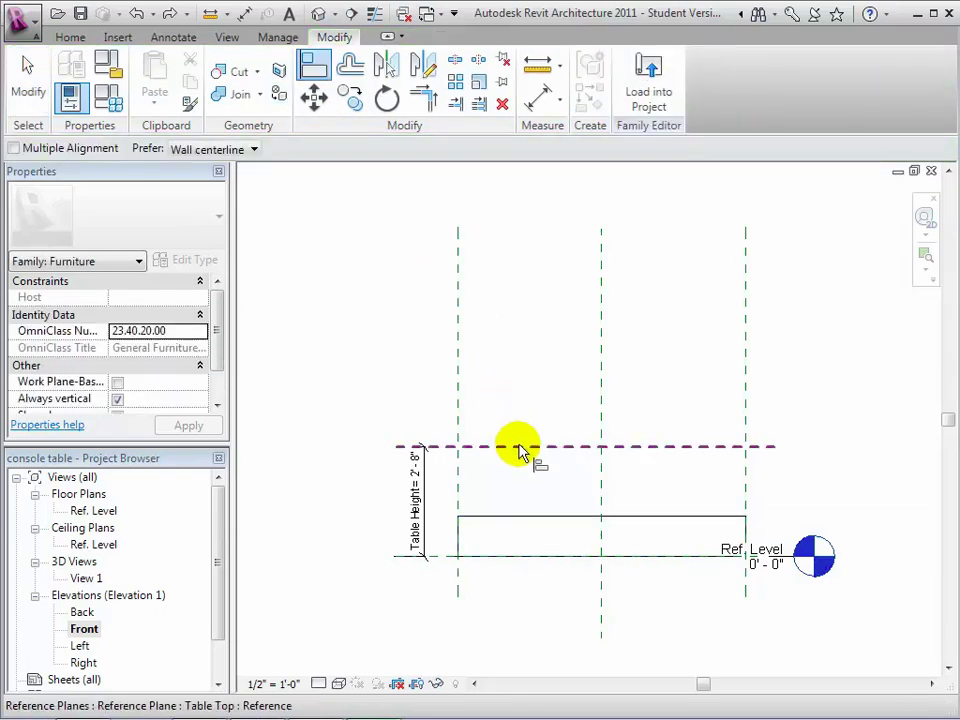
{"action": "left_click", "coordinate": [518, 450]}
{"action": "left_click", "coordinate": [521, 516]}
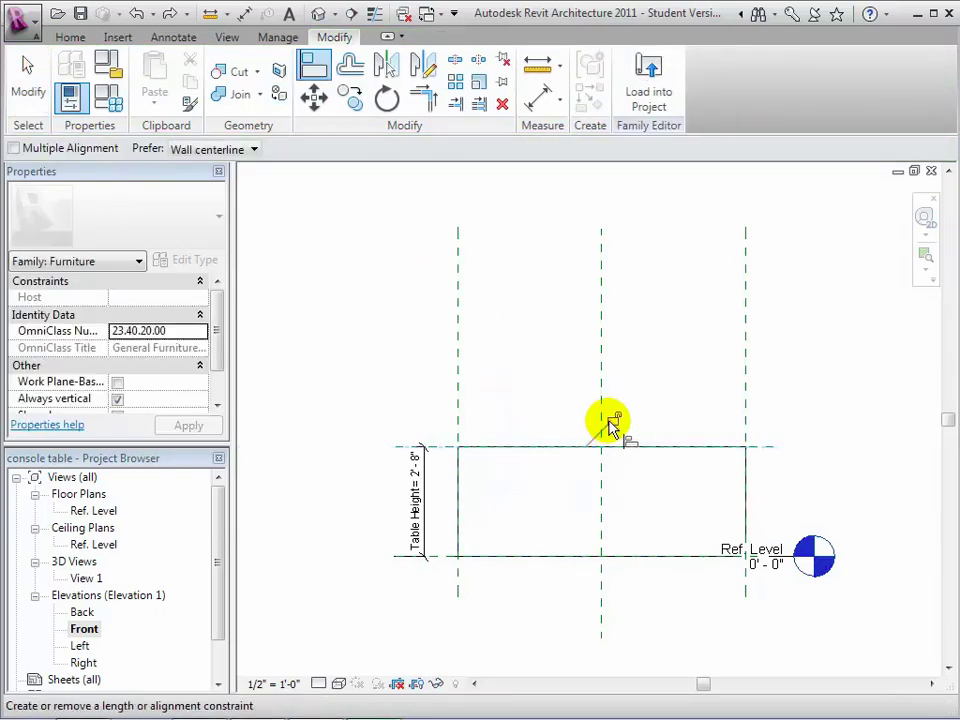
{"action": "left_click", "coordinate": [612, 419]}
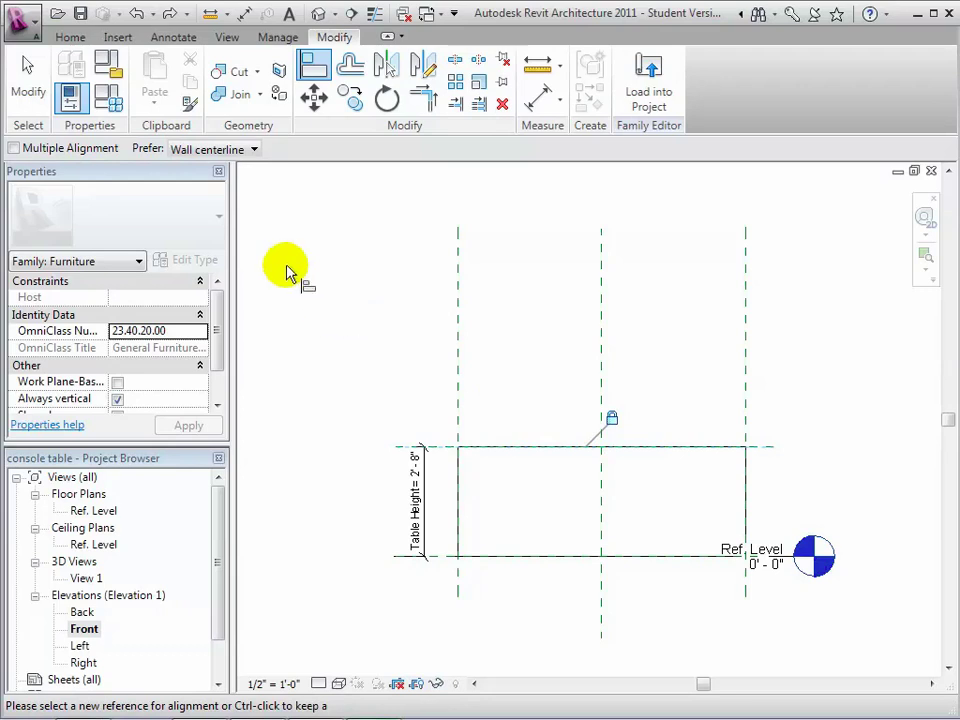
{"action": "left_click", "coordinate": [28, 68]}
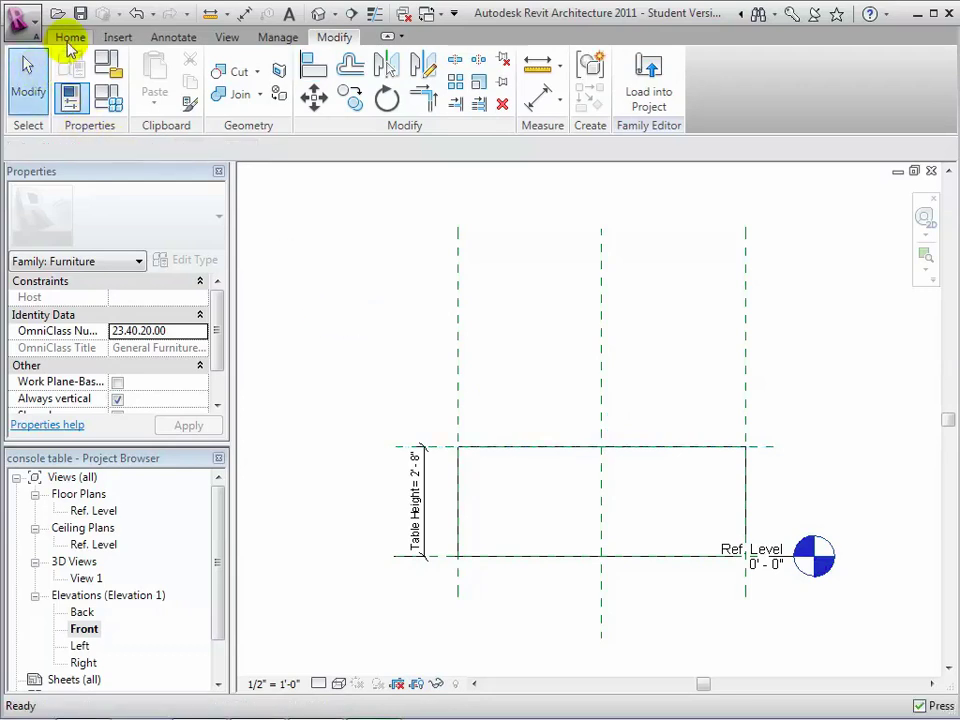
Step: Draw a horizontal reference plane across the extrusion about 9" below the Table Top reference plane
{"action": "left_click", "coordinate": [70, 40]}
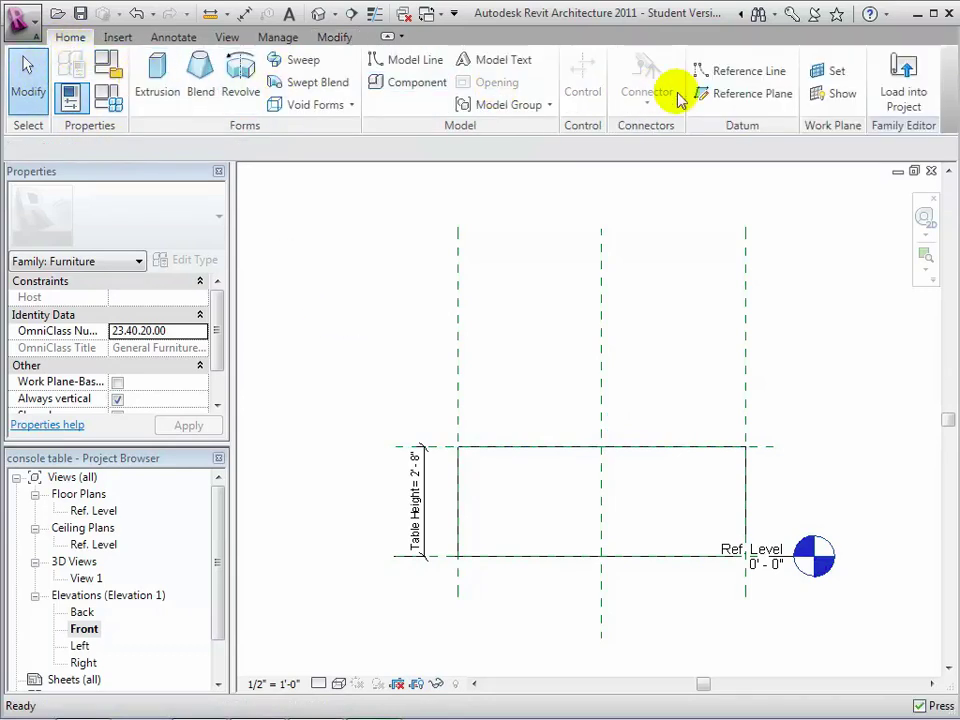
{"action": "left_click", "coordinate": [738, 94]}
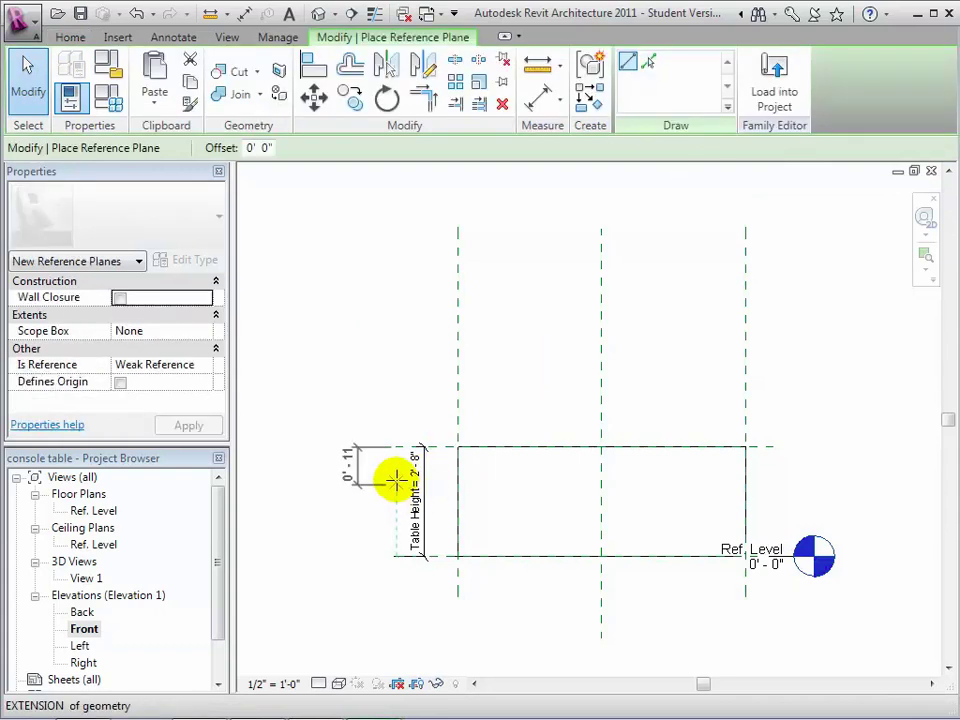
{"action": "left_click", "coordinate": [396, 476]}
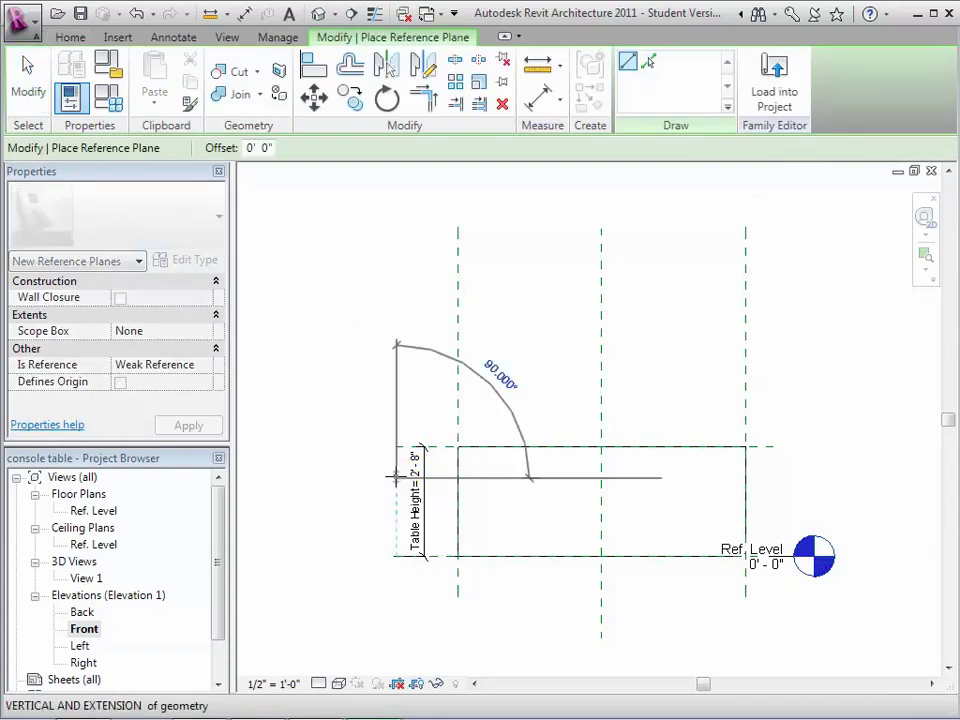
{"action": "left_click", "coordinate": [773, 477]}
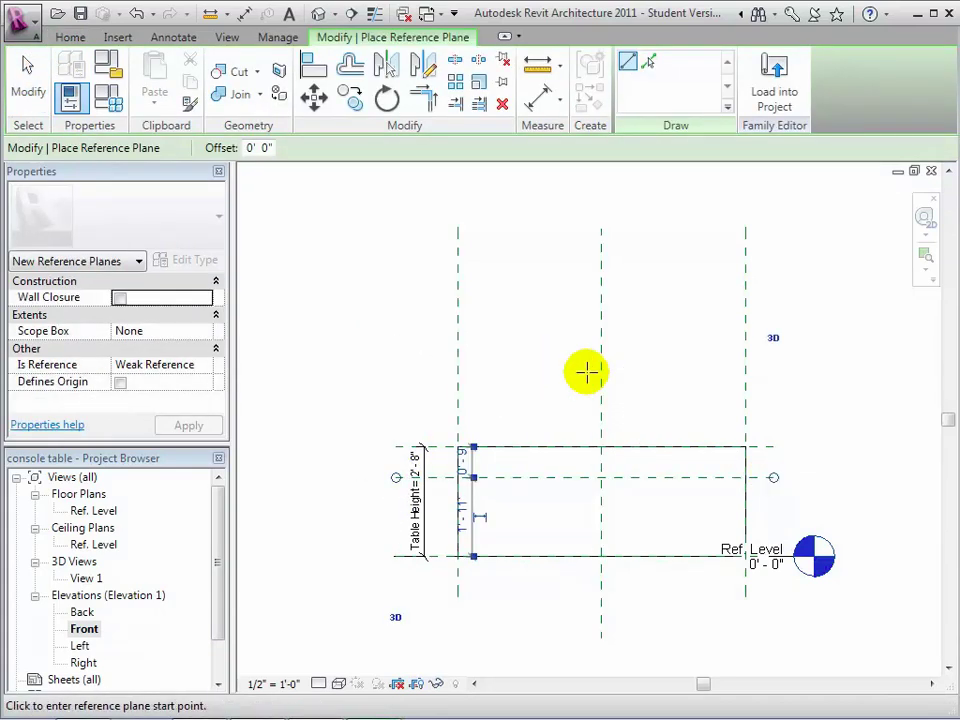
{"action": "left_click", "coordinate": [27, 68]}
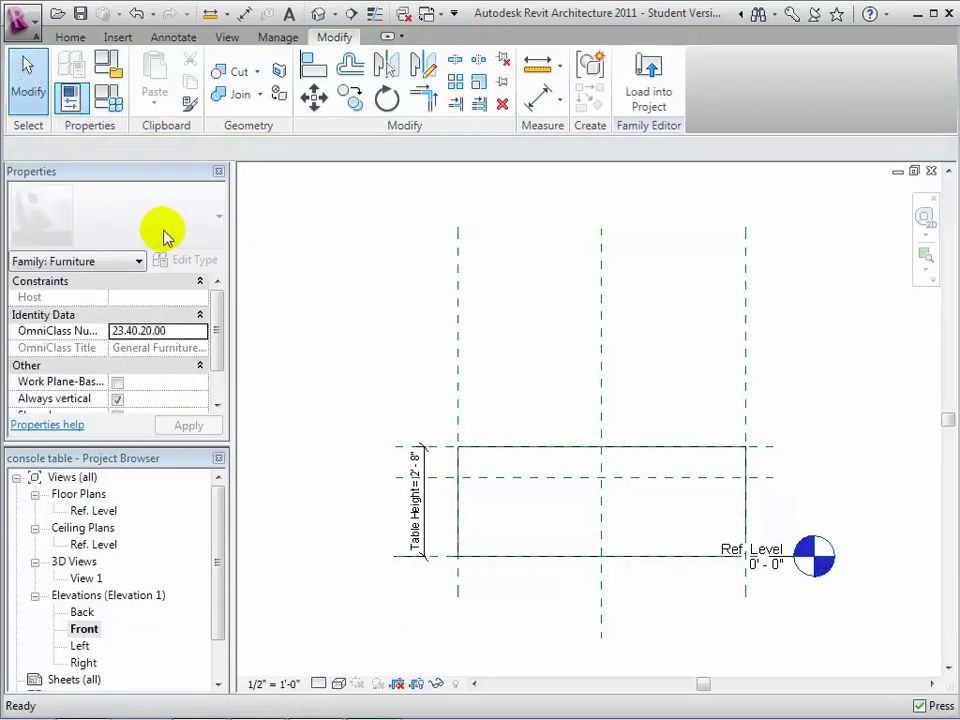
Step: Align the extrusion's bottom edge to the reference plane just below Table Top and lock it
{"action": "left_click", "coordinate": [310, 70]}
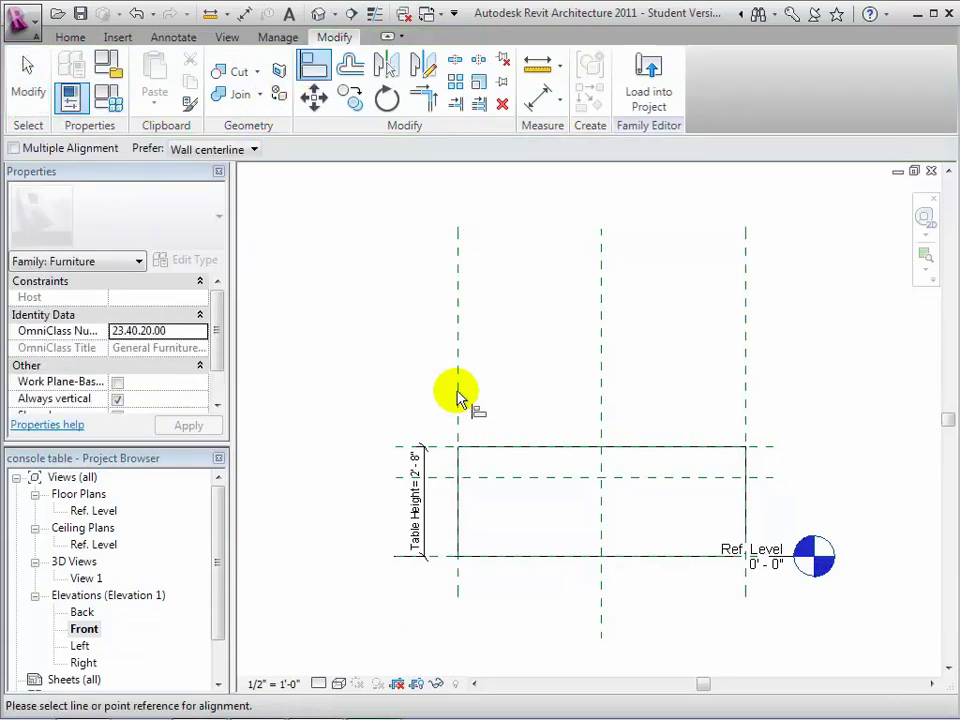
{"action": "left_click", "coordinate": [530, 478]}
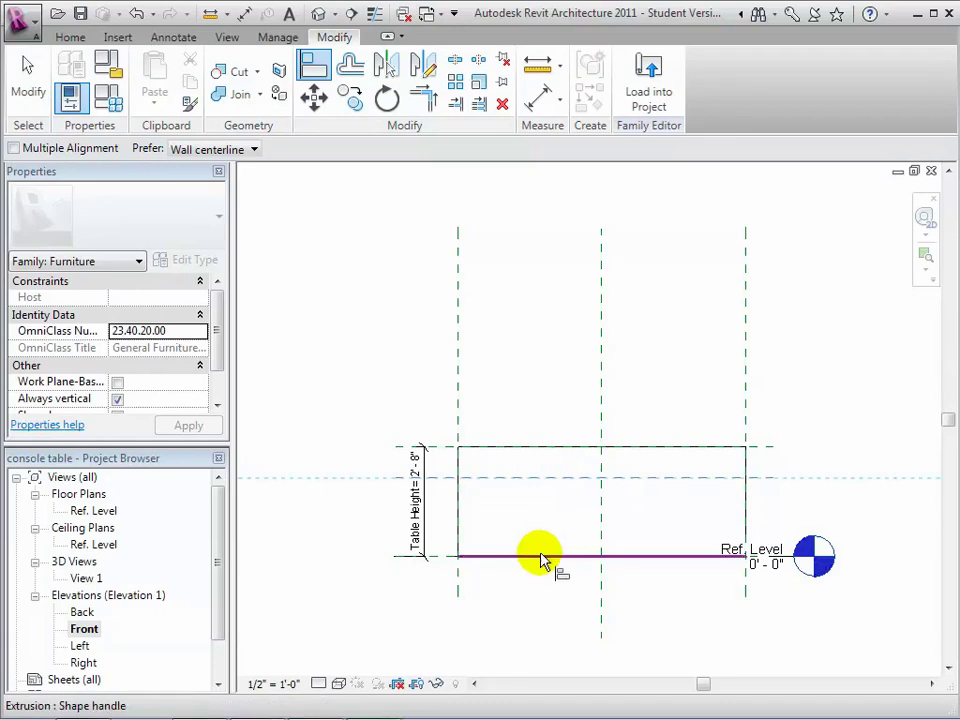
{"action": "left_click", "coordinate": [540, 557]}
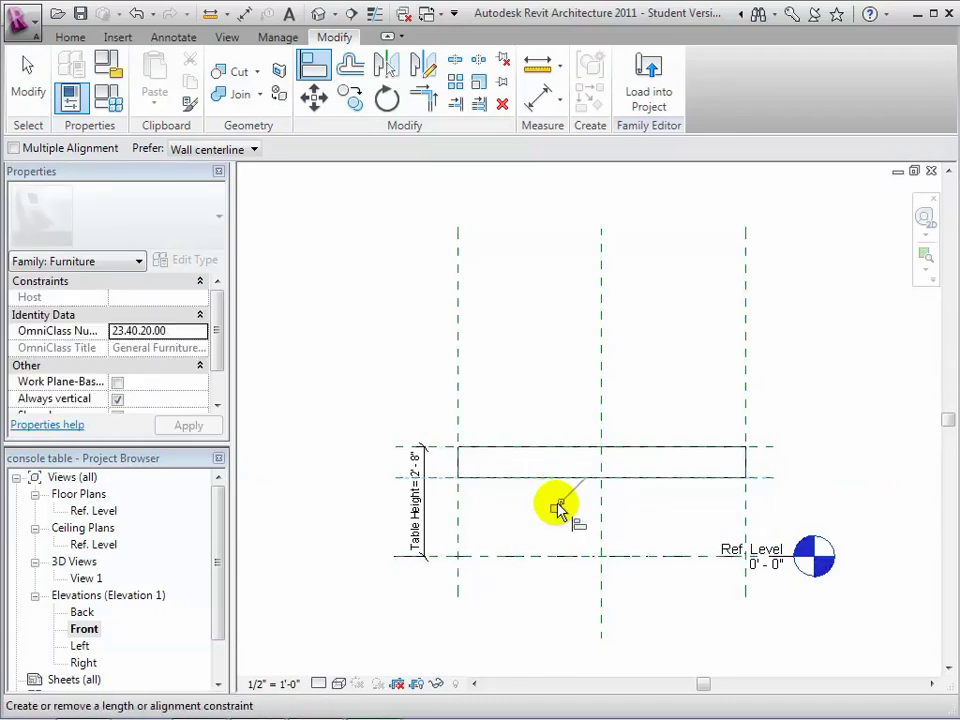
{"action": "left_click", "coordinate": [557, 507]}
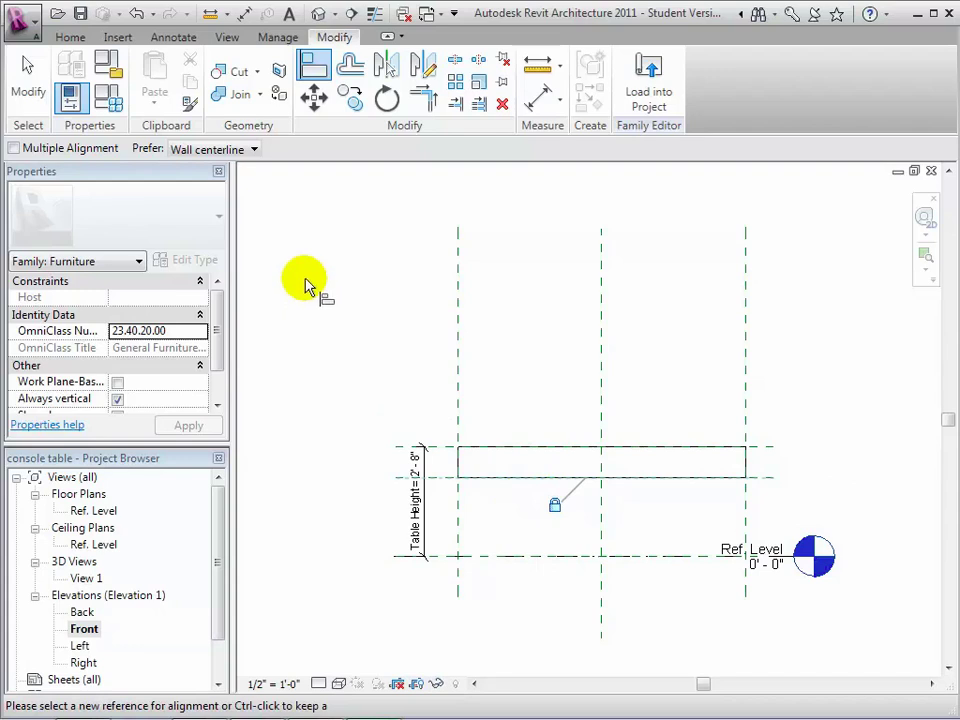
Step: Add an aligned dimension between the Table Top reference plane and the reference plane just below it, beside the extrusion's right end
{"action": "left_click", "coordinate": [184, 44]}
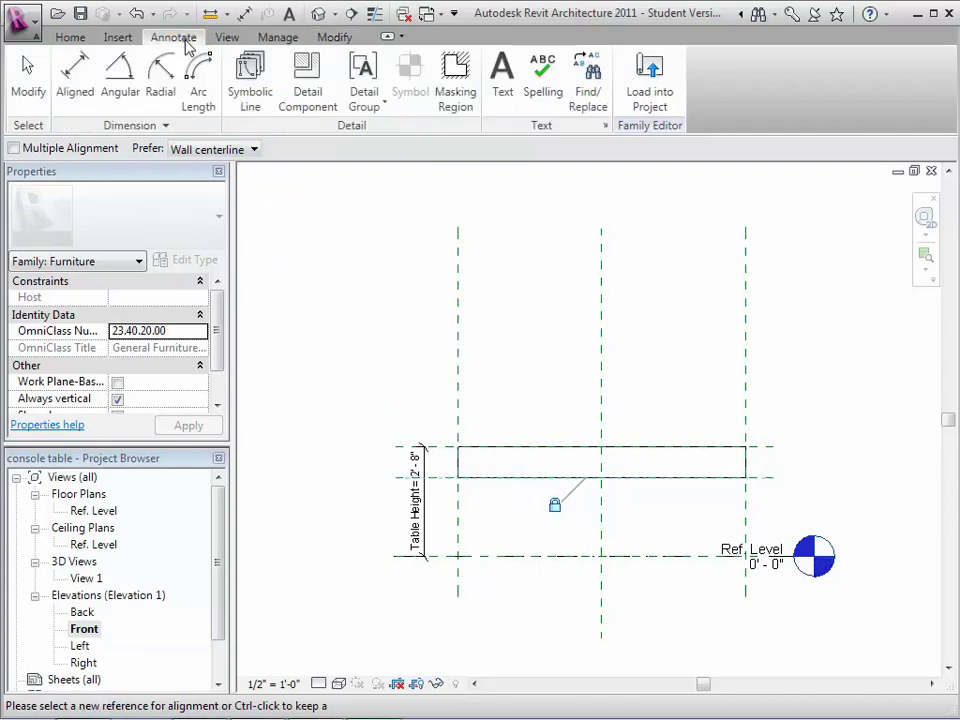
{"action": "left_click", "coordinate": [72, 75]}
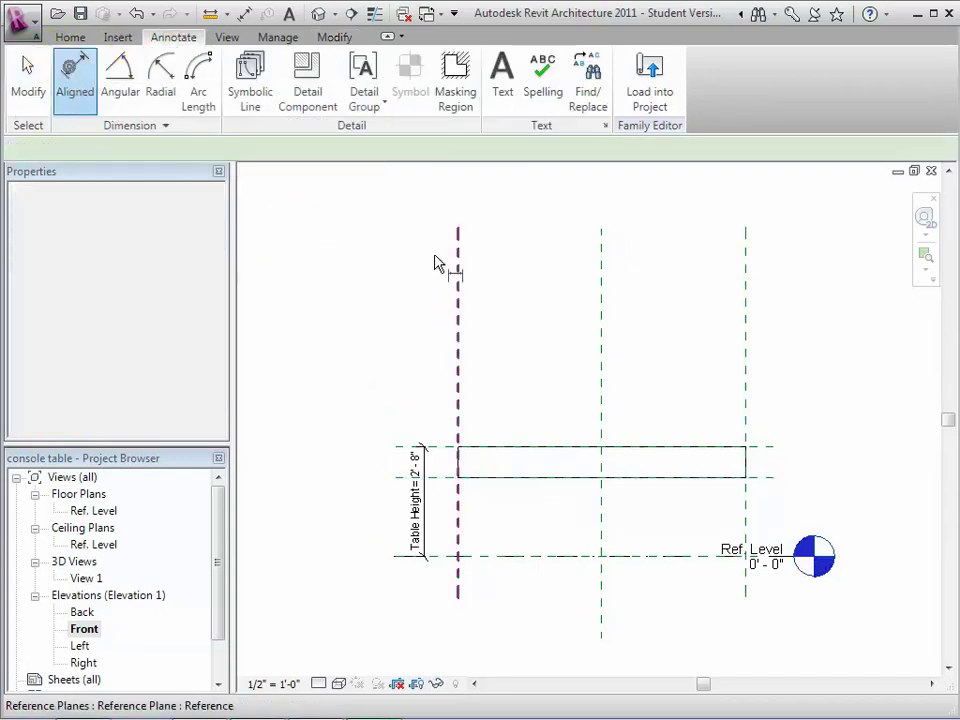
{"action": "left_click", "coordinate": [766, 450]}
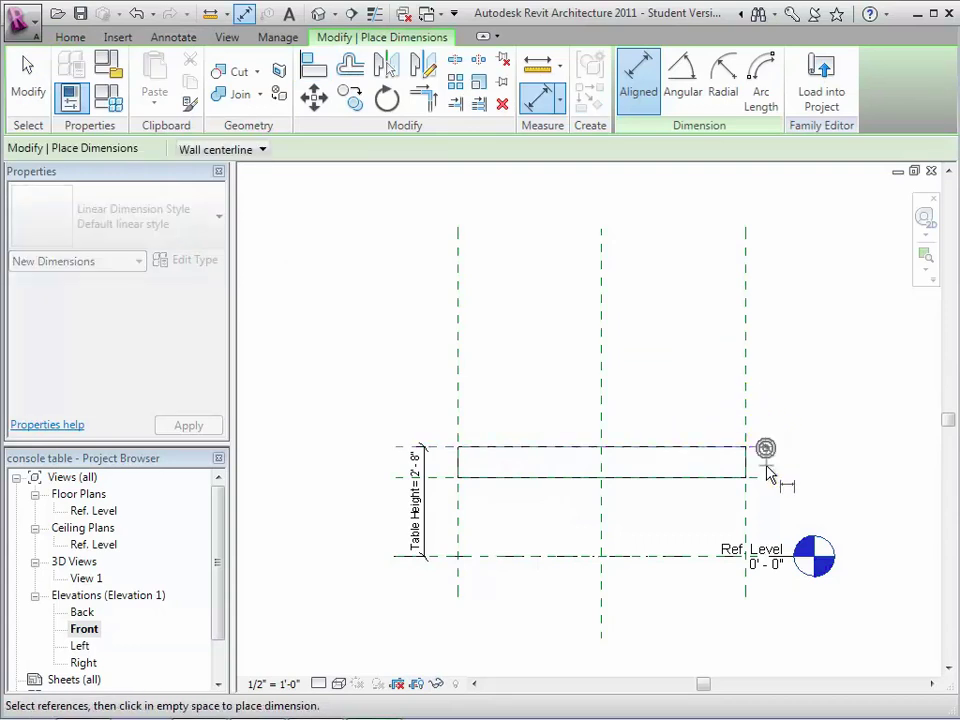
{"action": "left_click", "coordinate": [766, 479]}
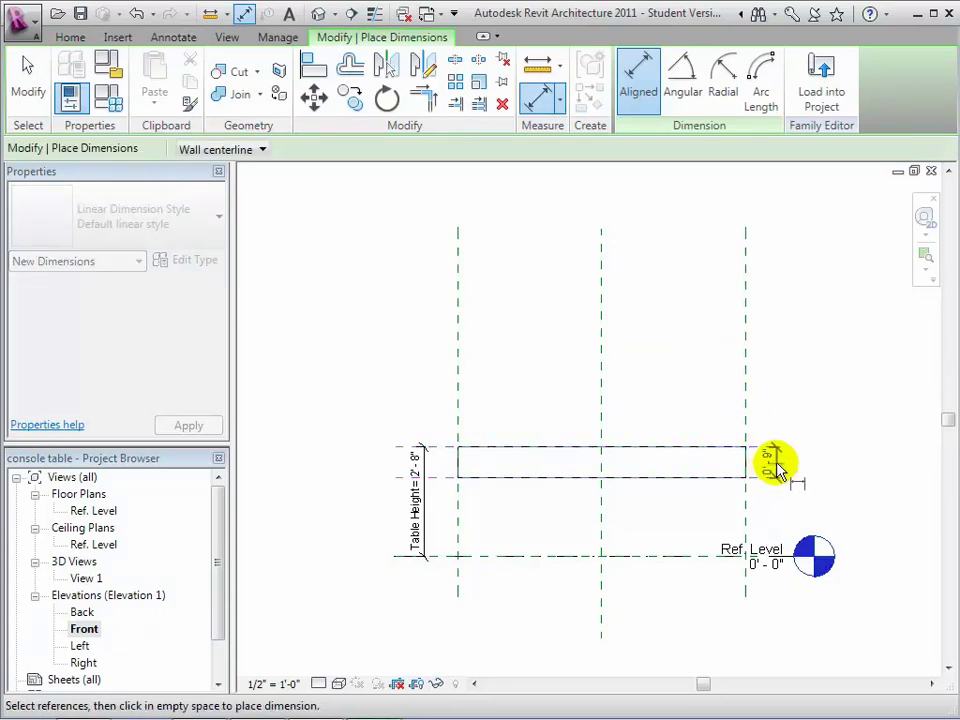
{"action": "left_click", "coordinate": [775, 470]}
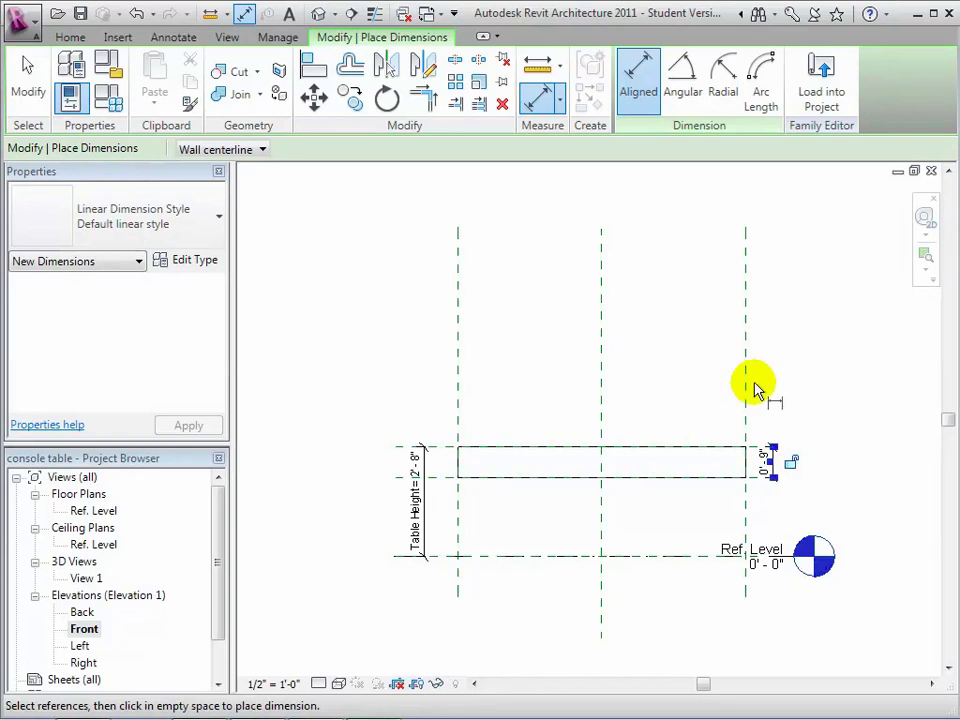
{"action": "left_click", "coordinate": [29, 88]}
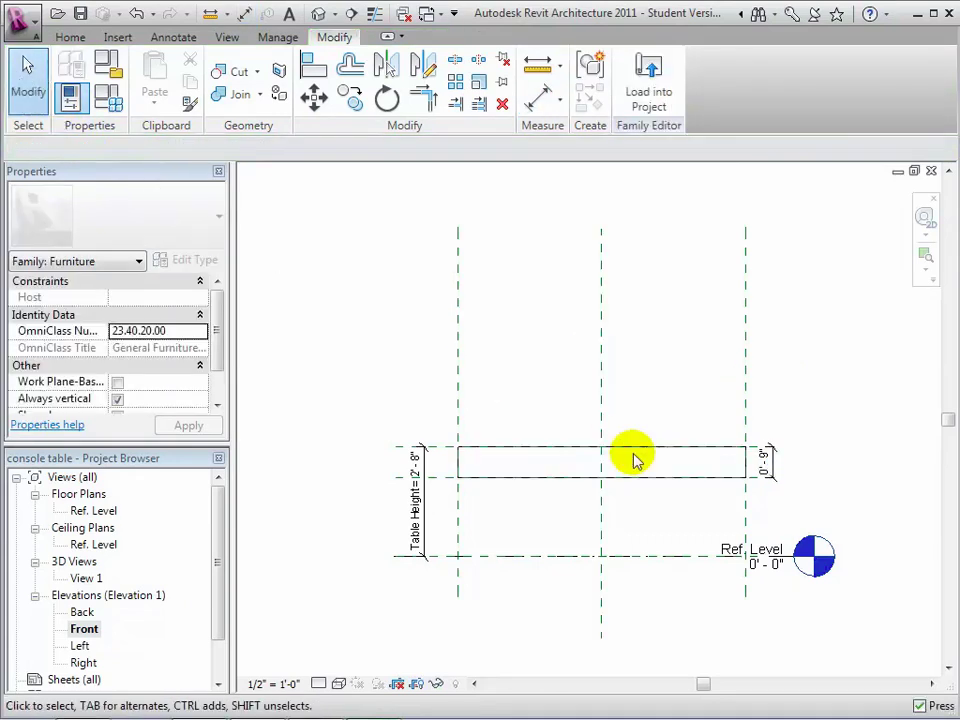
Step: Set the distance from the Table Top reference plane to the lower tabletop reference plane to 0' 4"
{"action": "left_click", "coordinate": [761, 474]}
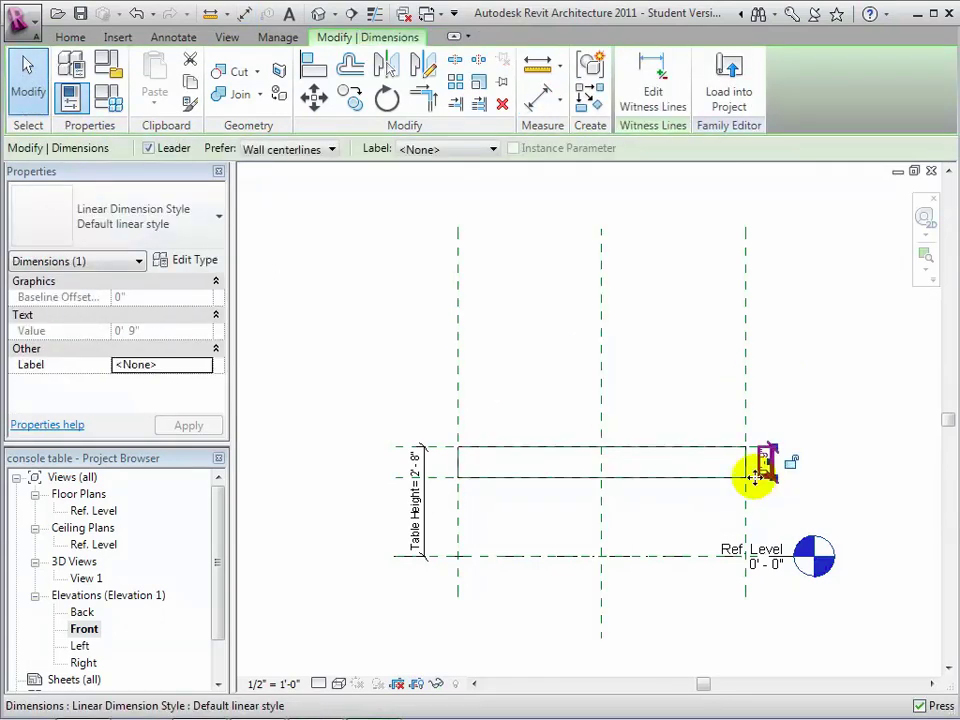
{"action": "scroll", "coordinate": [778, 503], "scroll_direction": "up", "scroll_amount": 5}
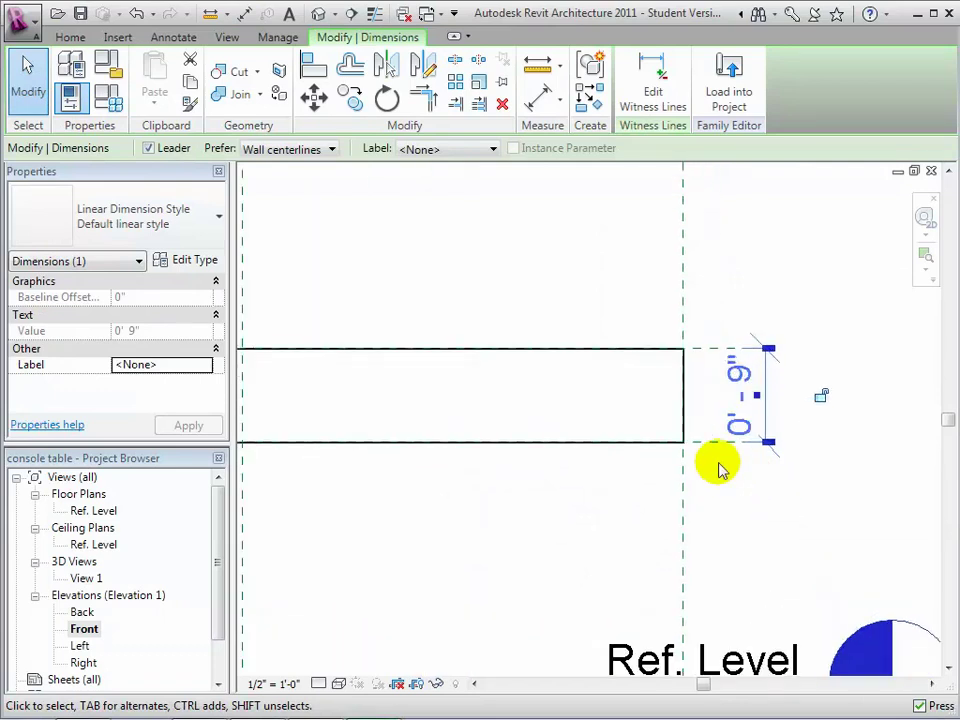
{"action": "left_click", "coordinate": [707, 450]}
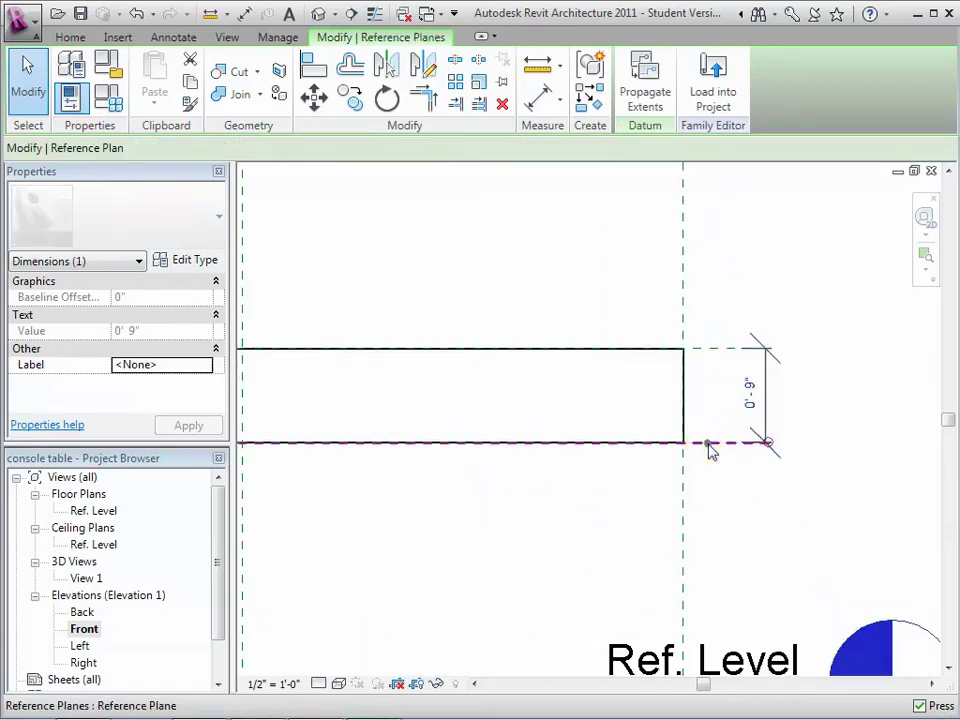
{"action": "left_click", "coordinate": [749, 395]}
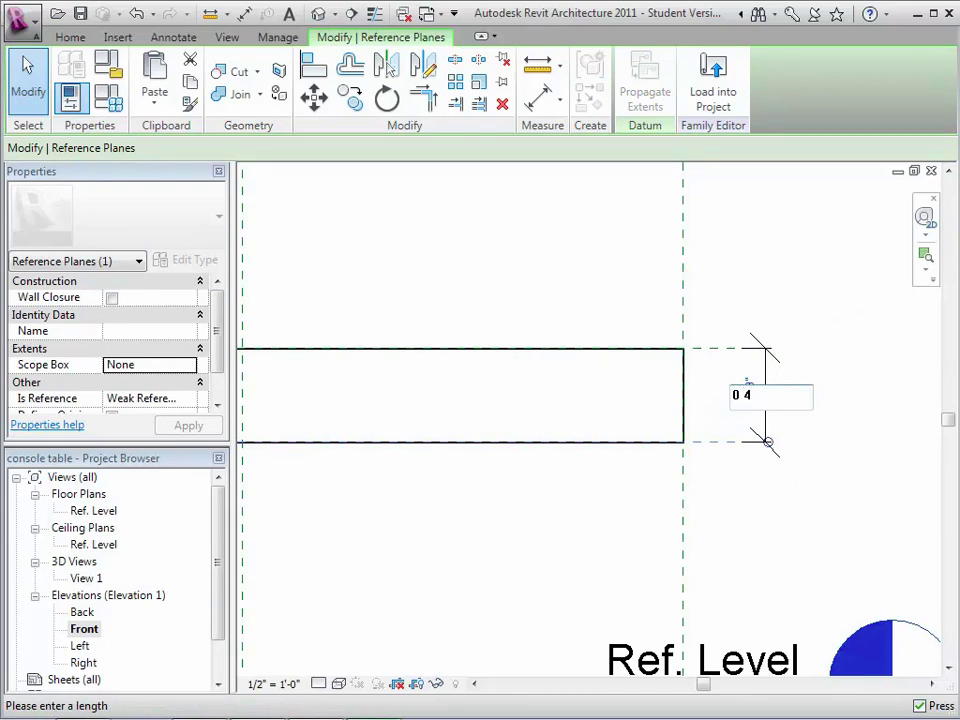
{"action": "type", "text": "0 4"}
{"action": "key", "text": "Return"}
{"action": "left_click", "coordinate": [505, 474]}
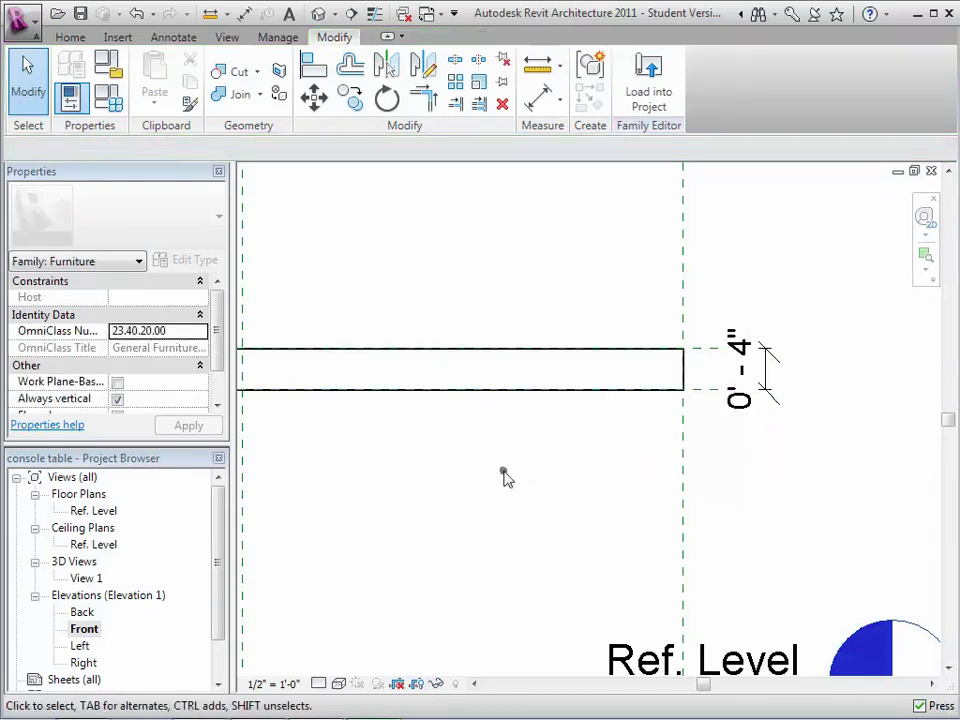
{"action": "scroll", "coordinate": [505, 474], "scroll_direction": "down", "scroll_amount": 3}
{"action": "middle_click_drag", "start_coordinate": [463, 500], "coordinate": [683, 449]}
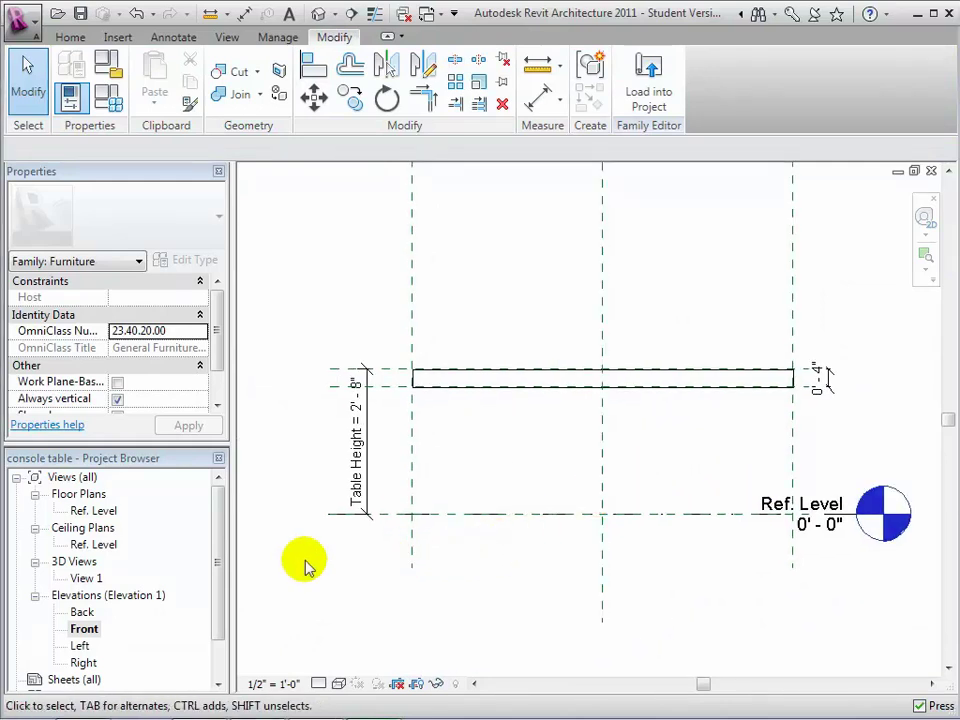
Step: Open the 3D view View 1 and orbit to see the tabletop at an angle from above
{"action": "double_click", "coordinate": [85, 579]}
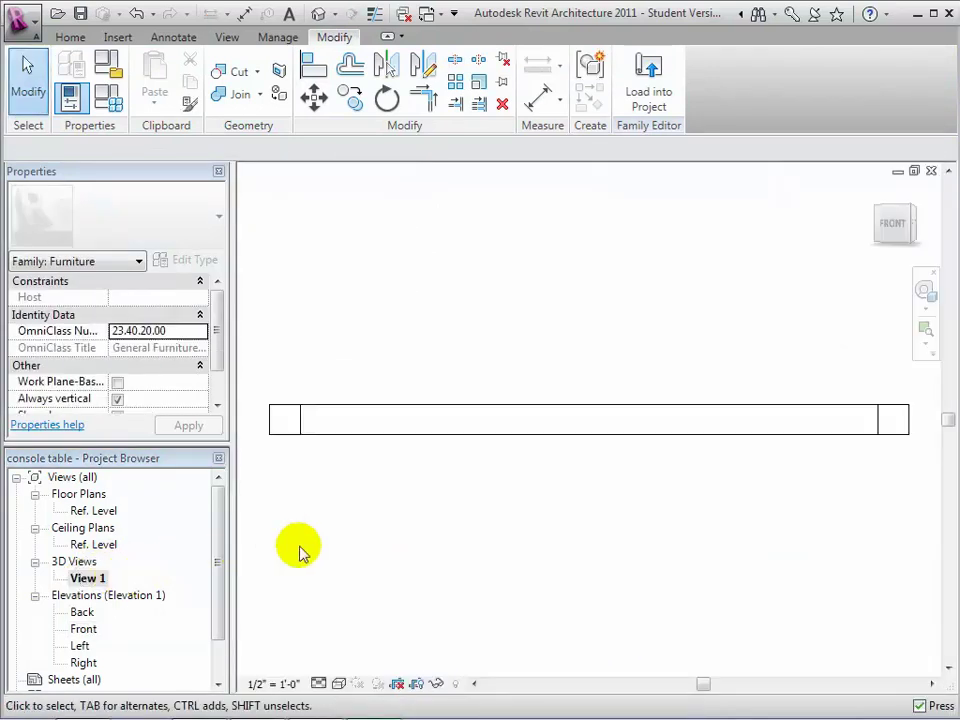
{"action": "left_click_drag", "start_coordinate": [898, 238], "coordinate": [896, 272]}
{"action": "middle_click_drag", "start_coordinate": [743, 272], "coordinate": [737, 331]}
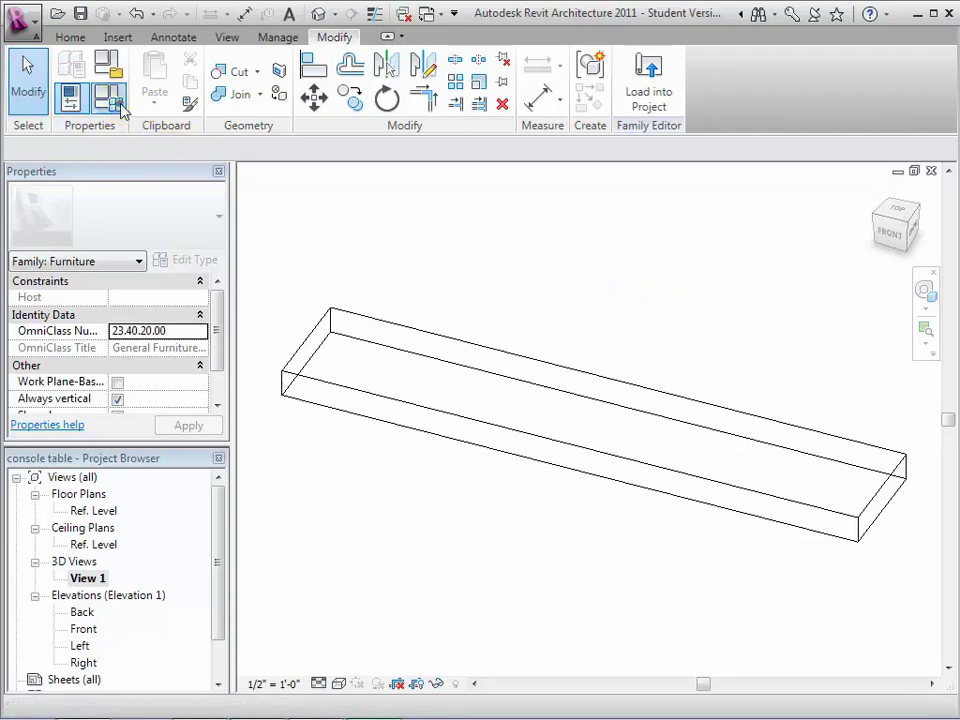
Step: Test the tabletop by applying the 30" L x 30" W x 16" H family type, followed by 84" L x 16" W x 32" H
{"action": "left_click", "coordinate": [116, 101]}
{"action": "left_click", "coordinate": [307, 68]}
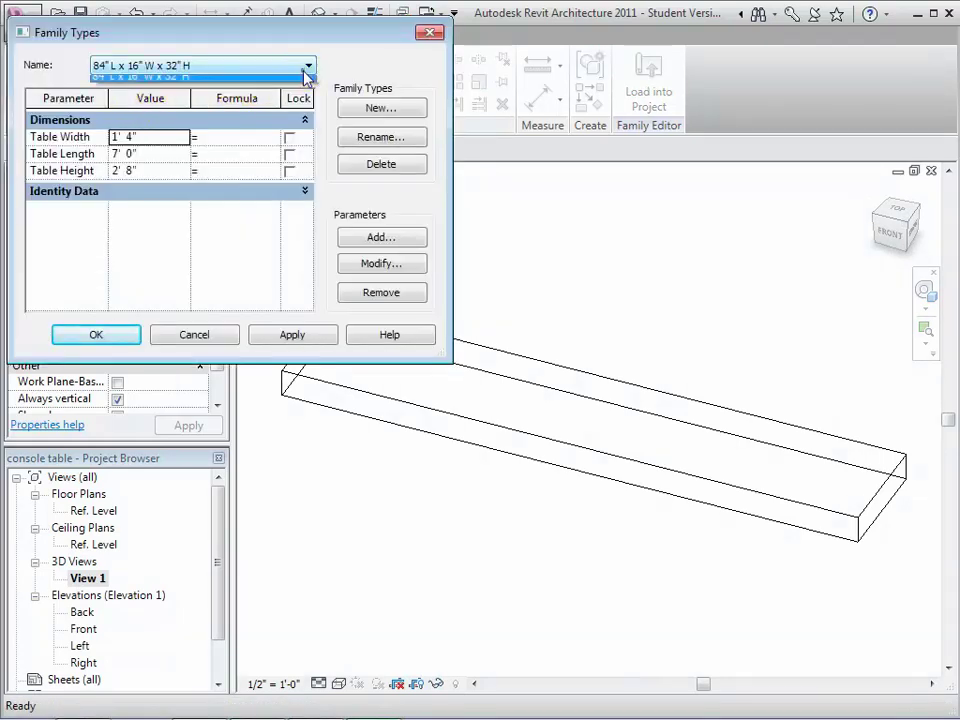
{"action": "left_click", "coordinate": [278, 84]}
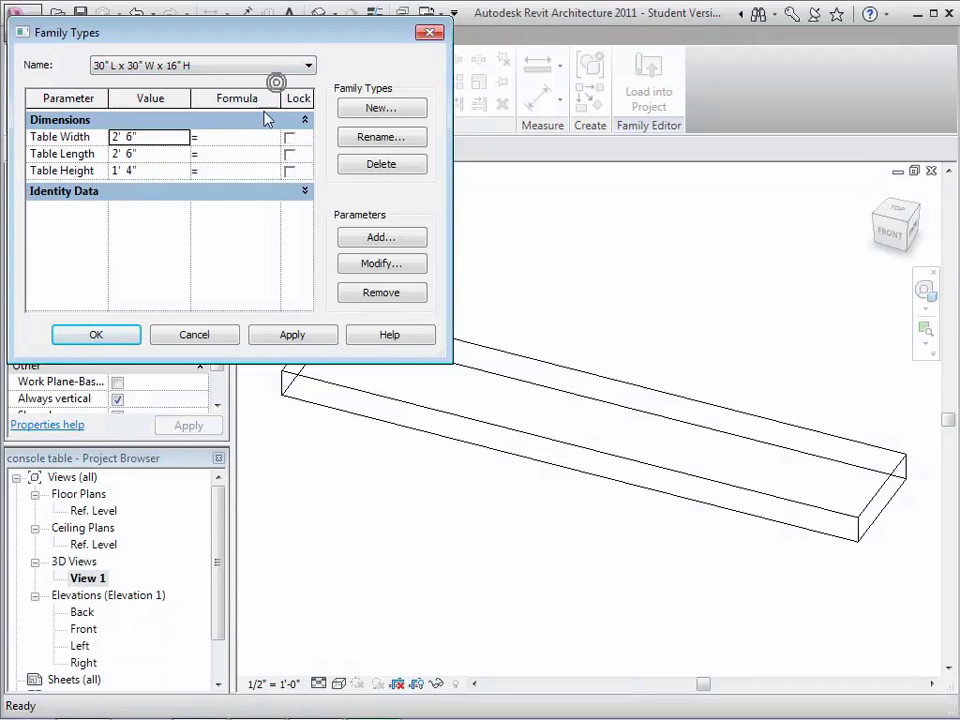
{"action": "left_click", "coordinate": [289, 334]}
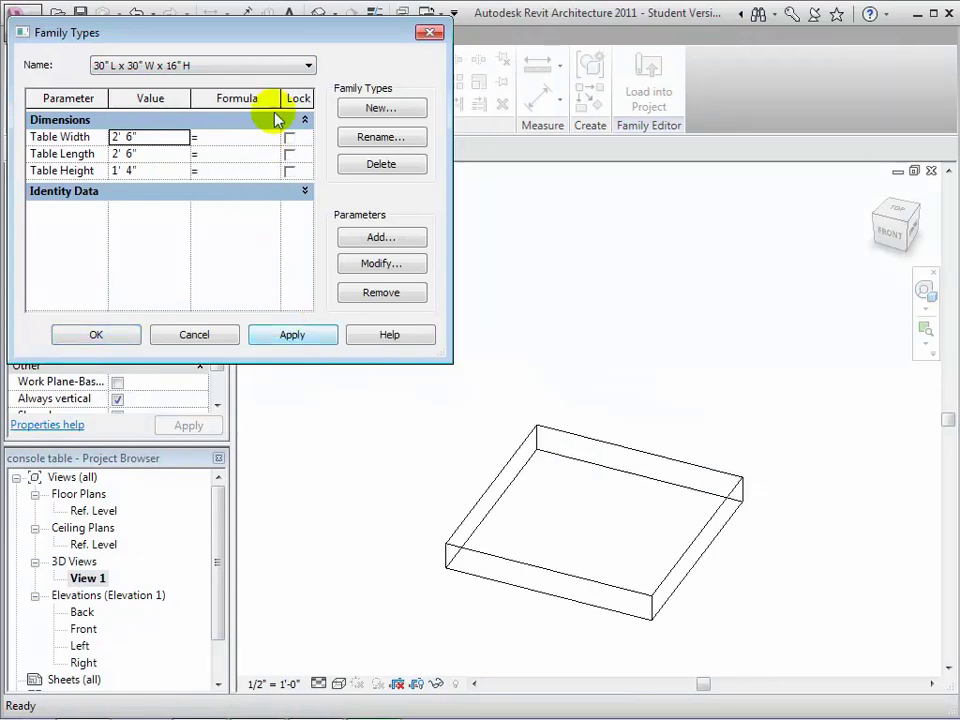
{"action": "left_click", "coordinate": [305, 68]}
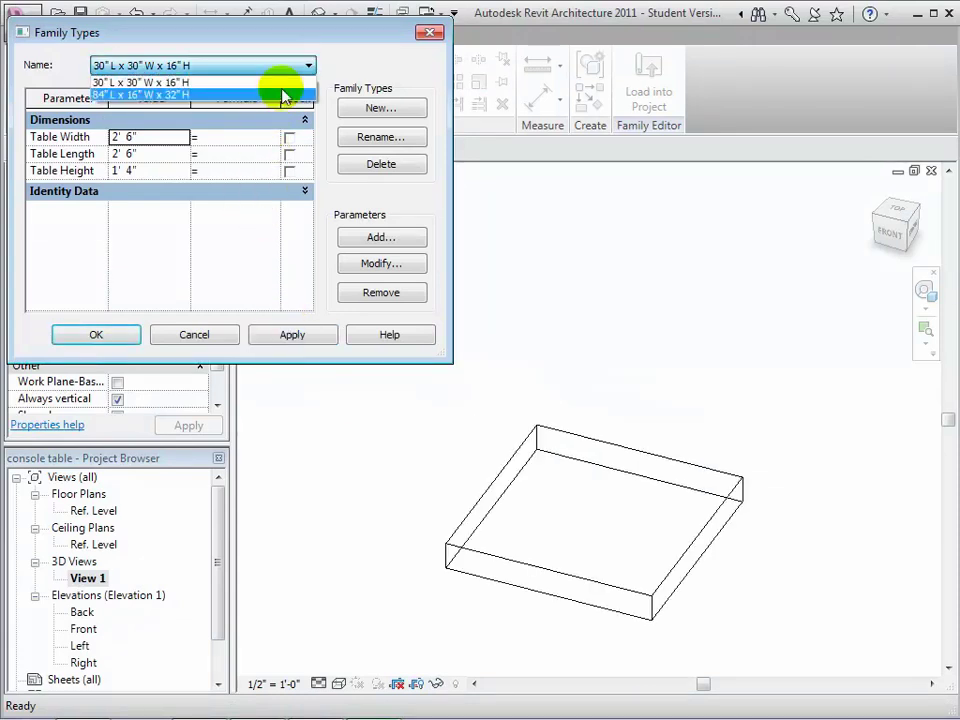
{"action": "left_click", "coordinate": [280, 95]}
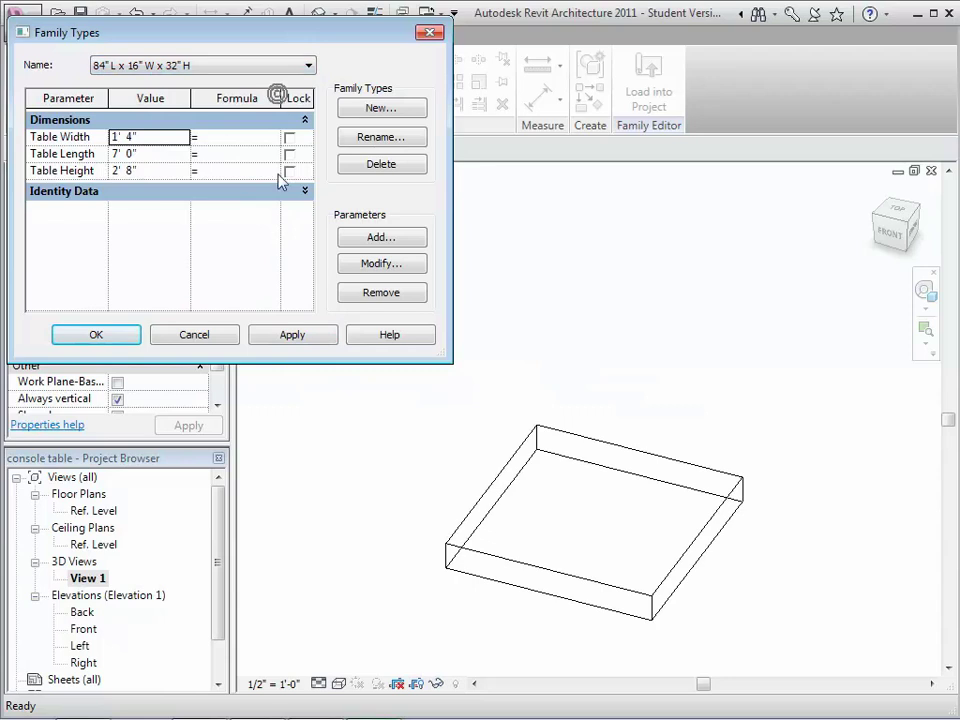
{"action": "left_click", "coordinate": [279, 340]}
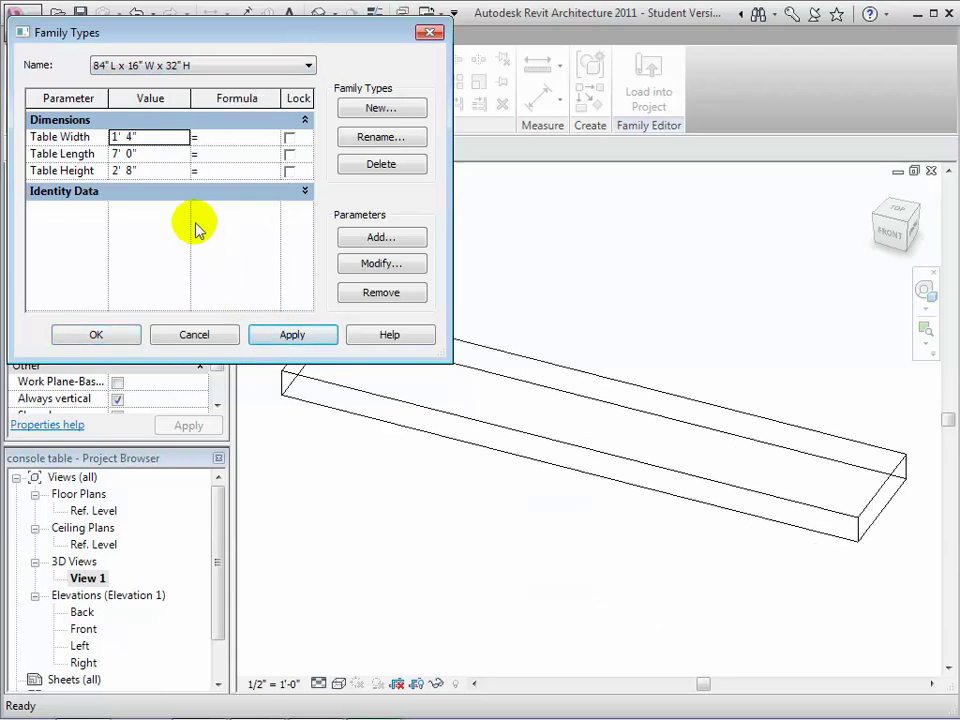
Step: Set Table Length to 3' 0" for the 84" L x 16" W x 32" H type and apply it to the model
{"action": "left_click", "coordinate": [167, 156]}
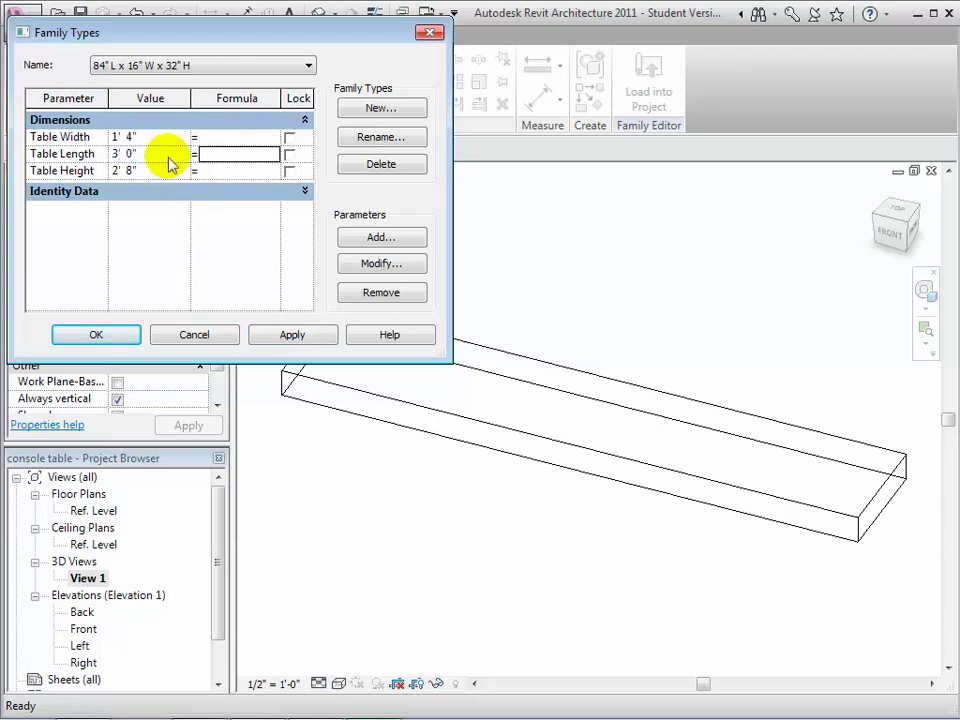
{"action": "left_click", "coordinate": [283, 333]}
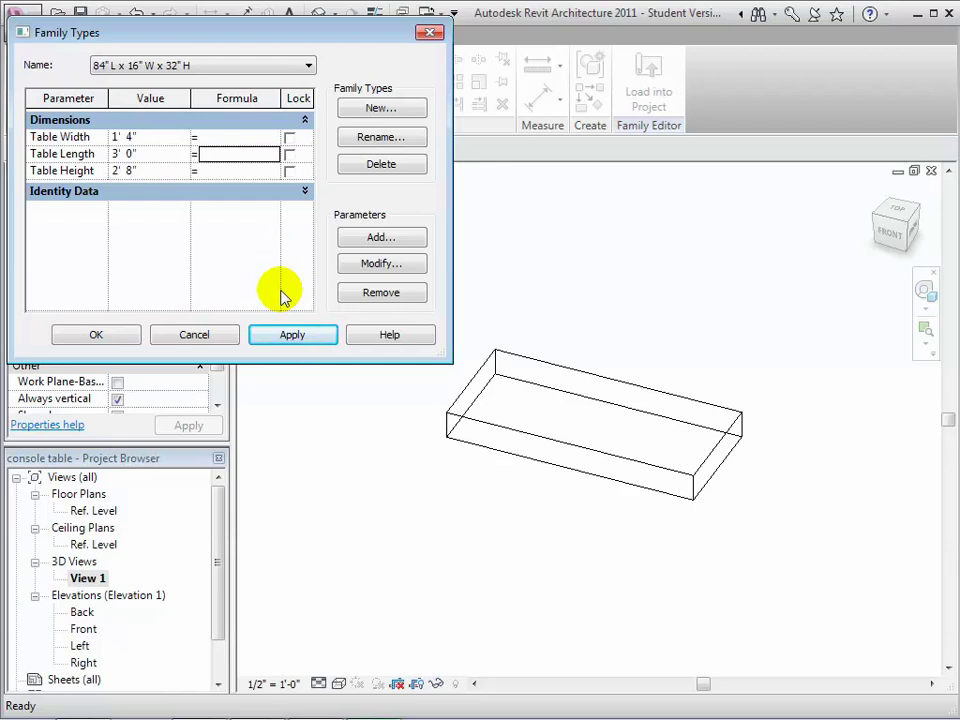
{"action": "left_click", "coordinate": [126, 333]}
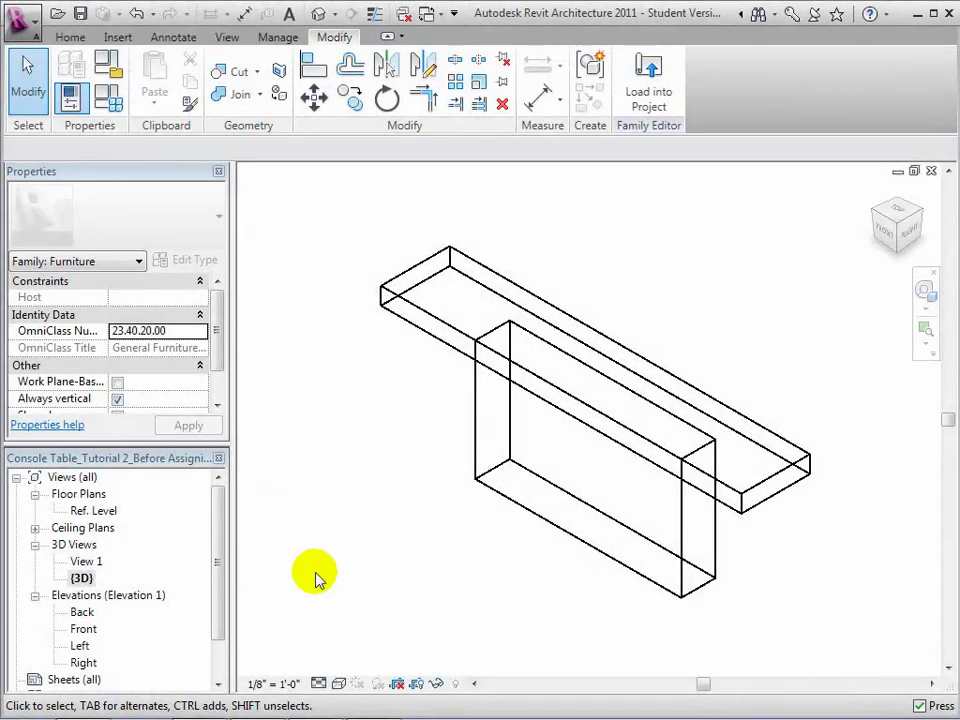
Step: Display the pedestal table's 3D view as Shaded with Edges, and inspect the pedestal in the Ref. Level plan and Front elevation
{"action": "left_click", "coordinate": [340, 684]}
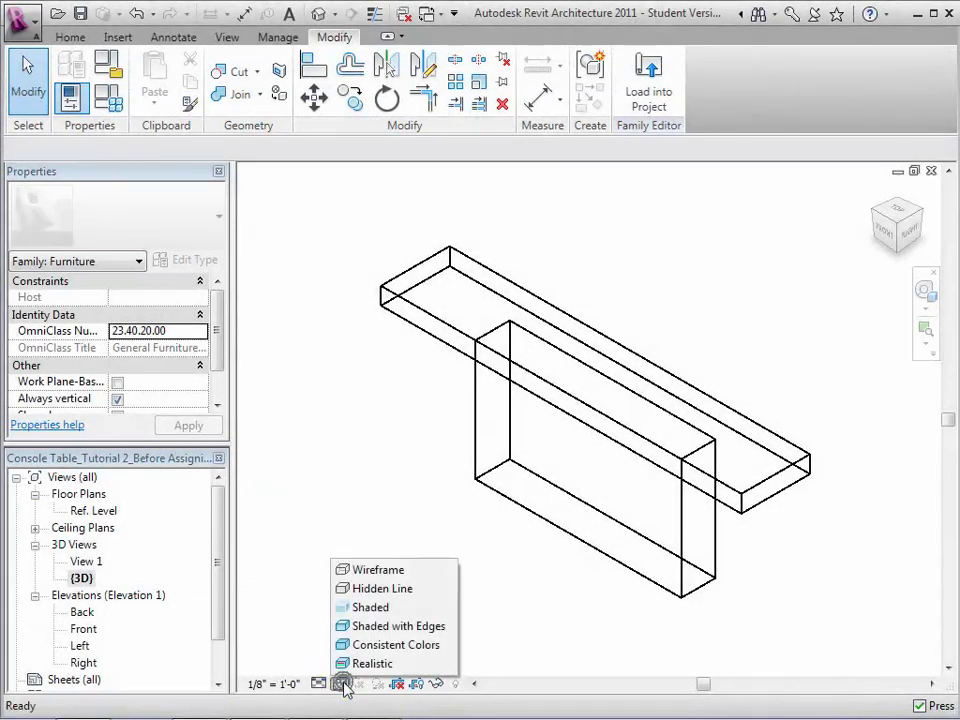
{"action": "left_click", "coordinate": [368, 626]}
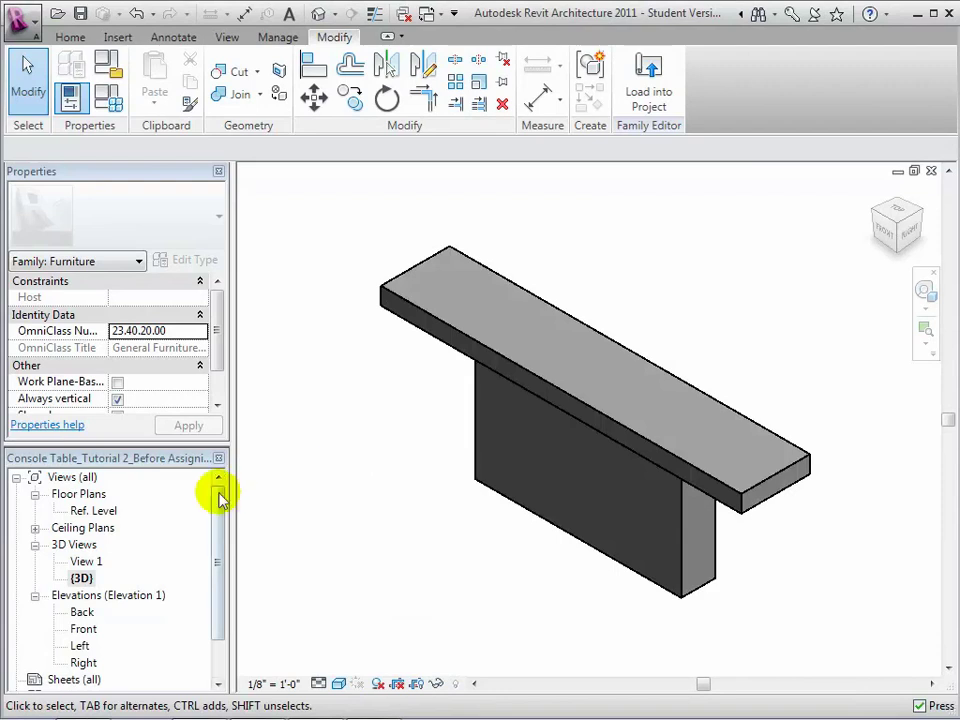
{"action": "double_click", "coordinate": [107, 511]}
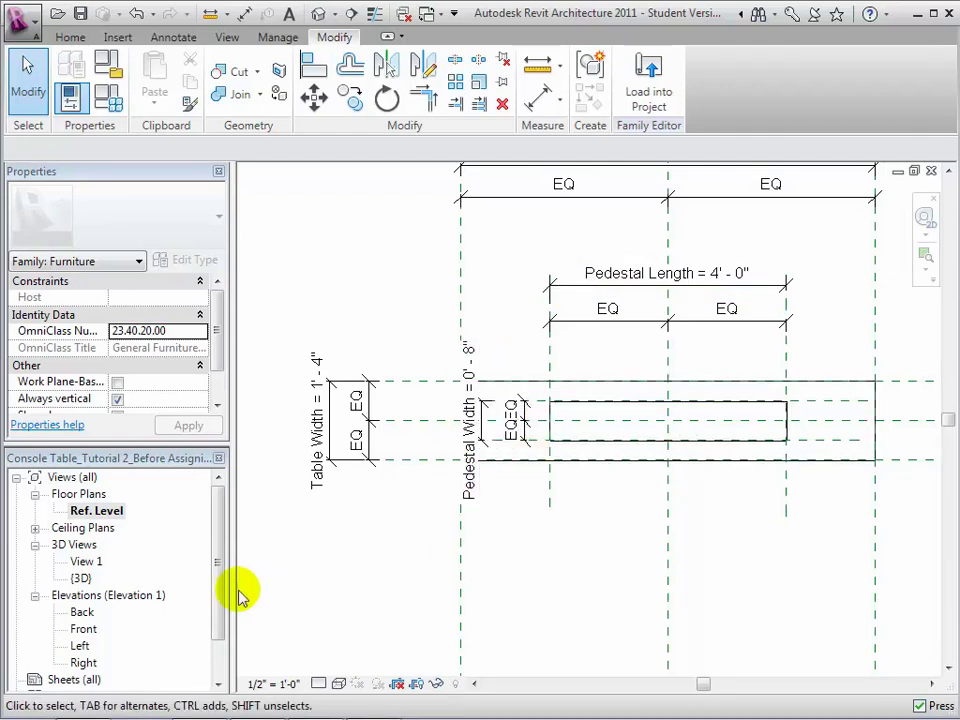
{"action": "left_click", "coordinate": [84, 630]}
{"action": "double_click", "coordinate": [84, 630]}
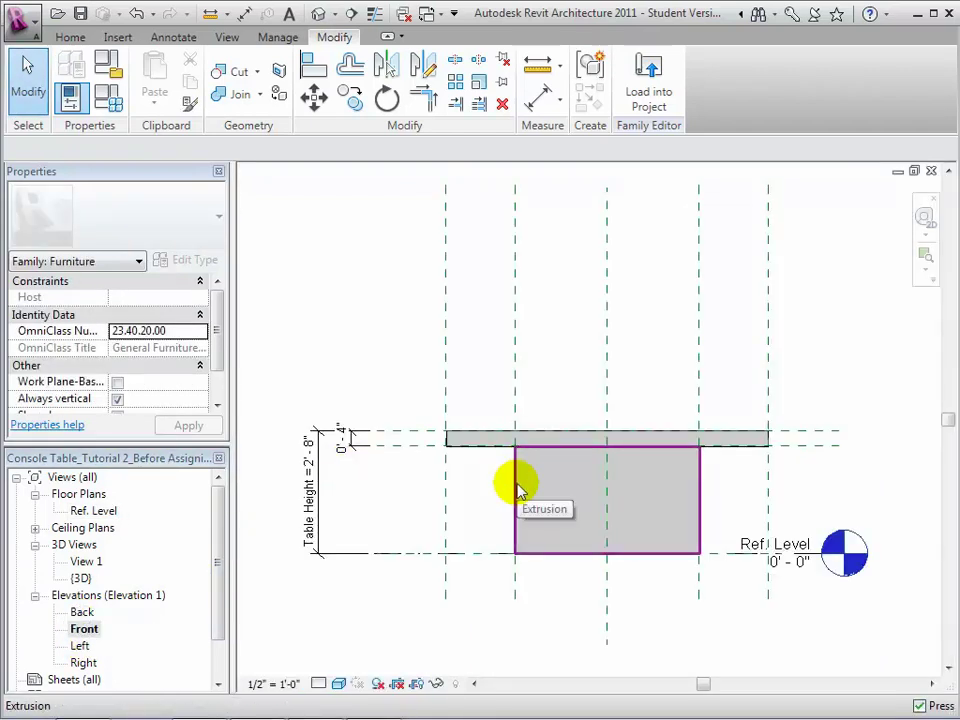
Step: In the {3D} view, check how tabletop and pedestal resize with the 30" L x 30" W x 16" H type and the 84" L x 16" W x 32" H type
{"action": "double_click", "coordinate": [82, 578]}
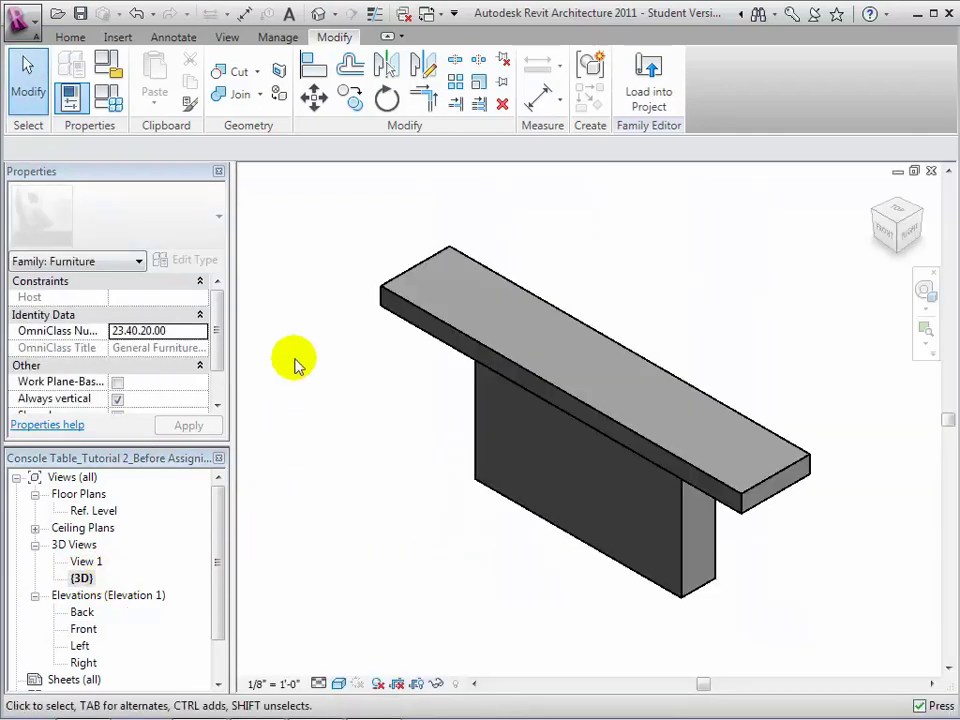
{"action": "left_click", "coordinate": [100, 68]}
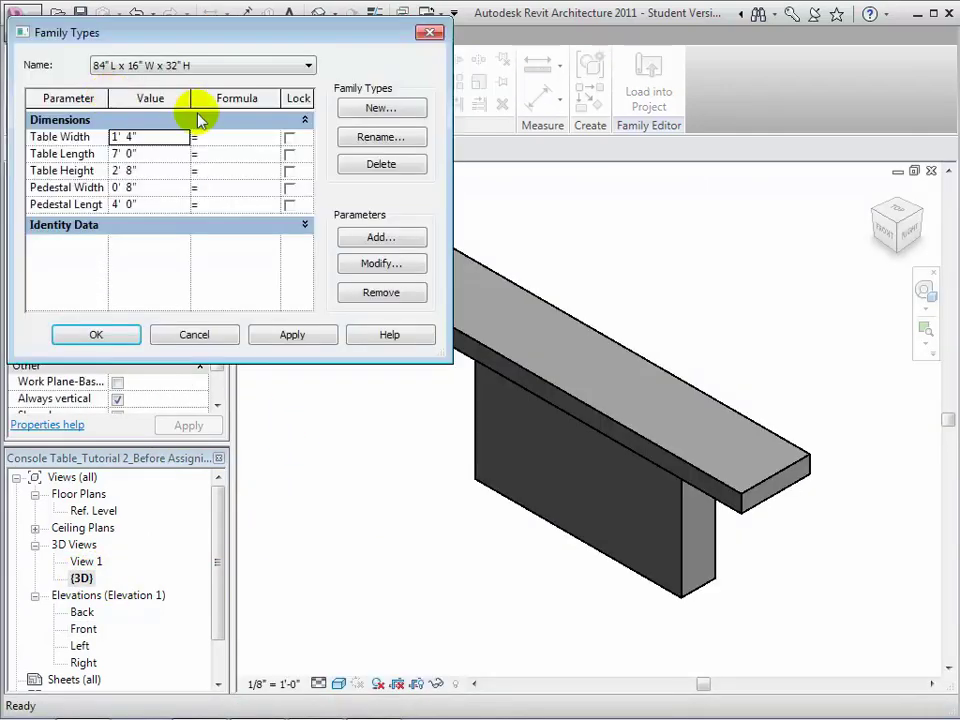
{"action": "left_click", "coordinate": [308, 66]}
{"action": "left_click", "coordinate": [283, 82]}
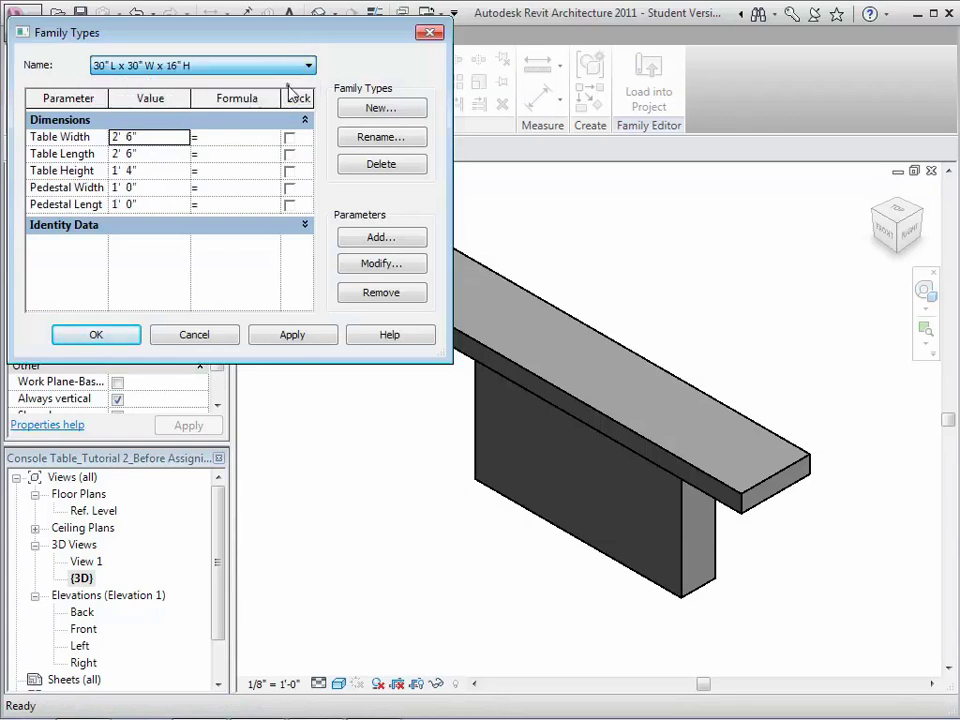
{"action": "left_click", "coordinate": [272, 271]}
{"action": "left_click", "coordinate": [289, 336]}
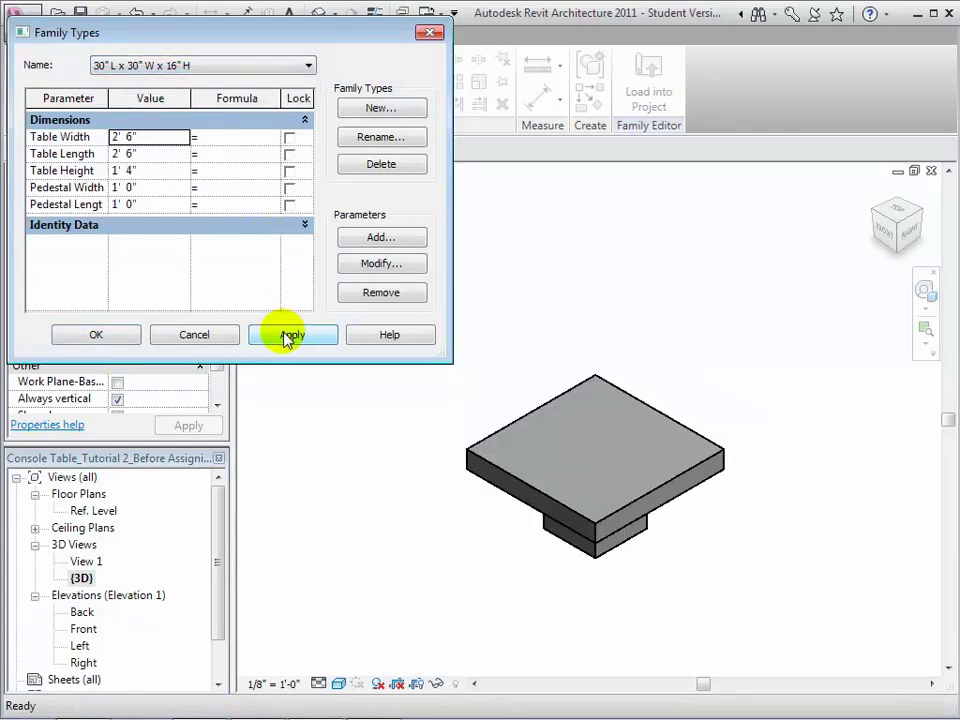
{"action": "left_click", "coordinate": [305, 68]}
{"action": "left_click", "coordinate": [289, 95]}
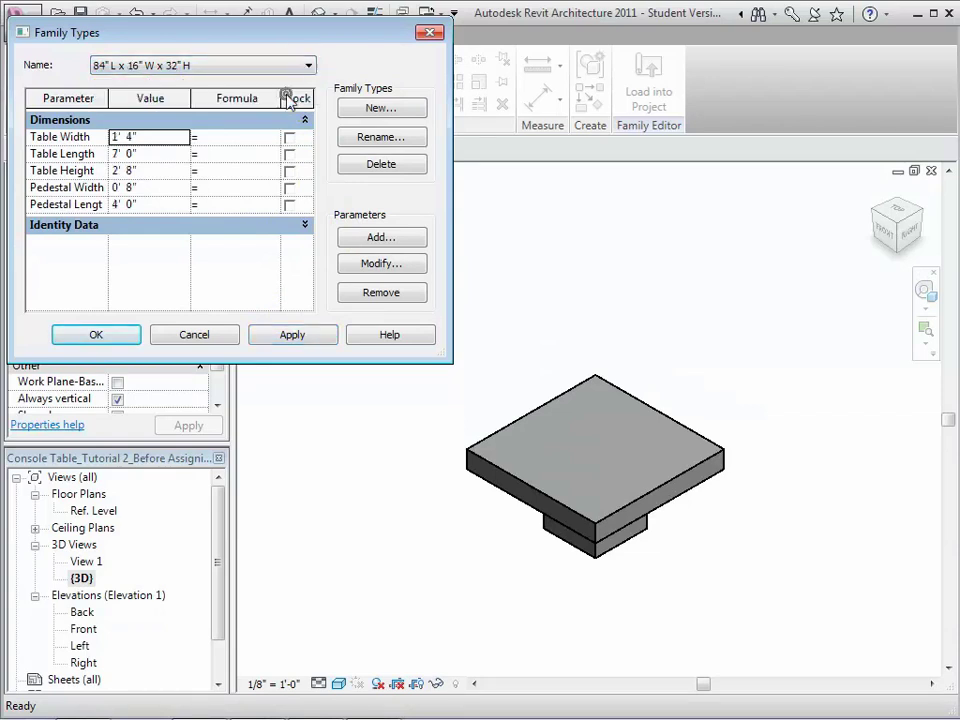
{"action": "left_click", "coordinate": [270, 333]}
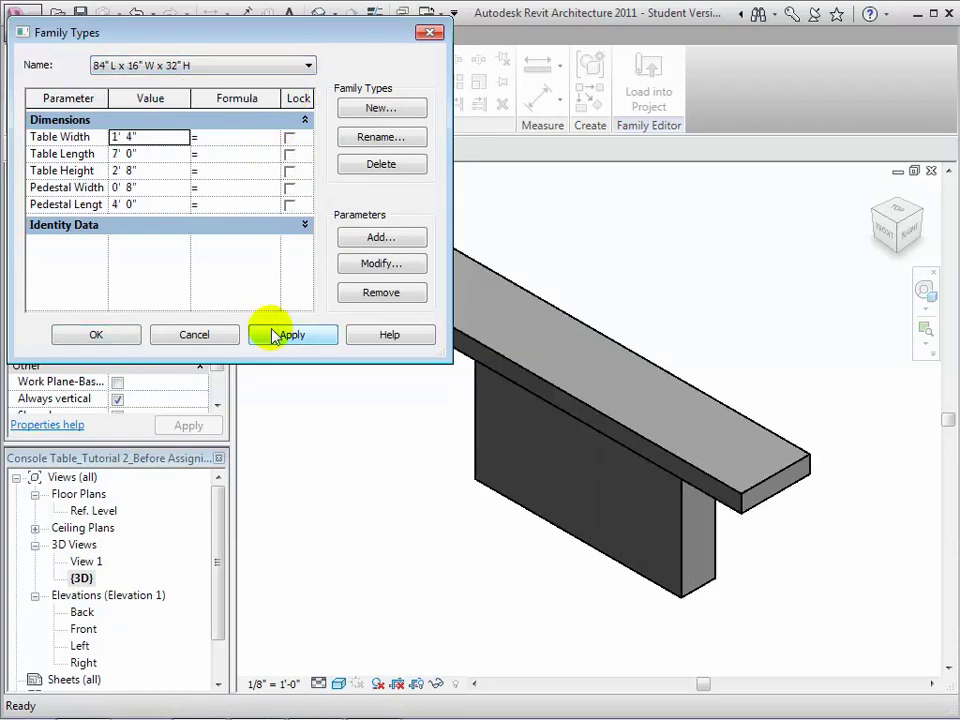
{"action": "left_click", "coordinate": [124, 337]}
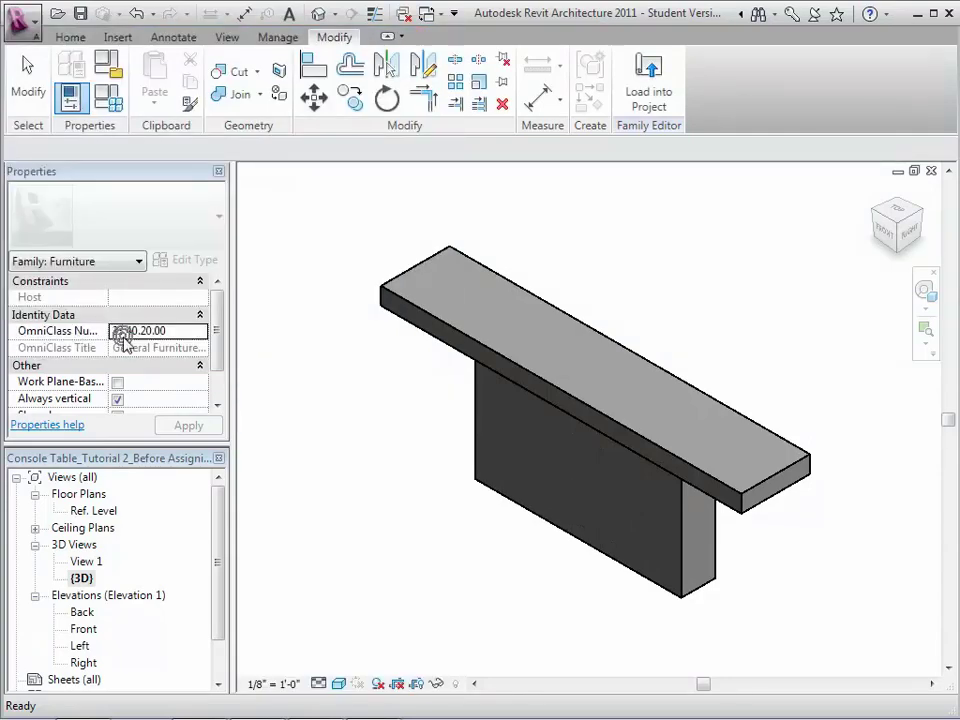